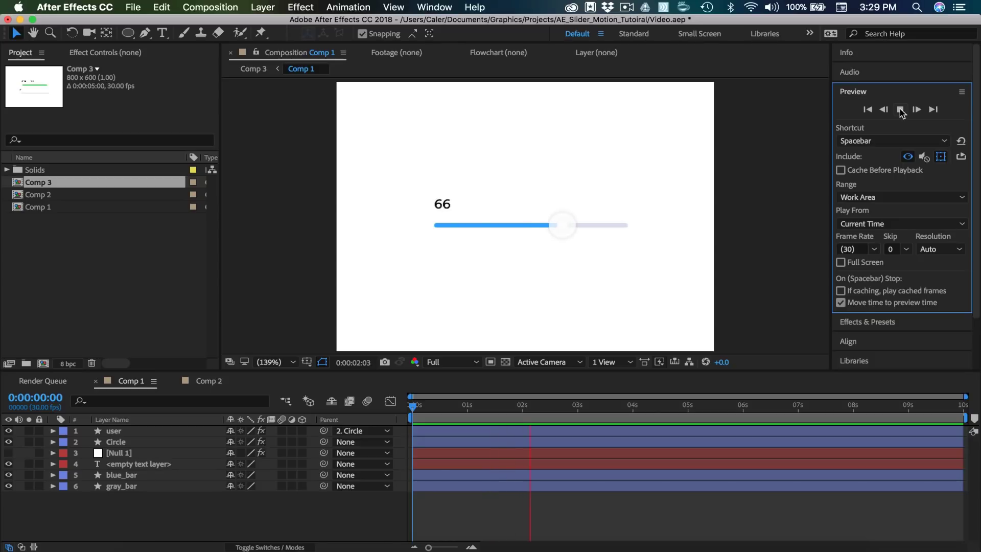
Confirm Comp 1 at 800×600, 30 fps, 0:00:10:00 duration with a white background.
{"action": "left_click", "coordinate": [900, 109]}
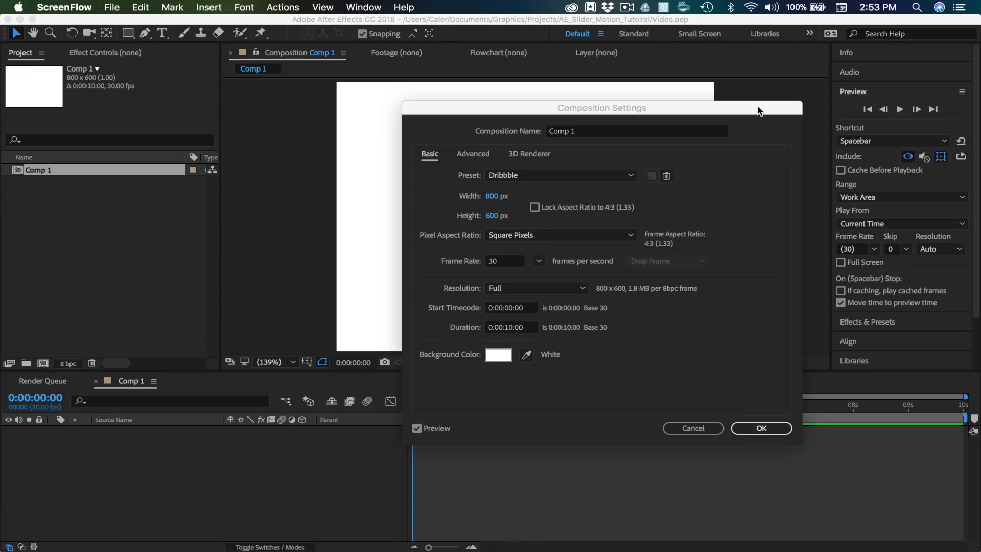
{"action": "left_click_drag", "start_coordinate": [758, 107], "coordinate": [667, 70]}
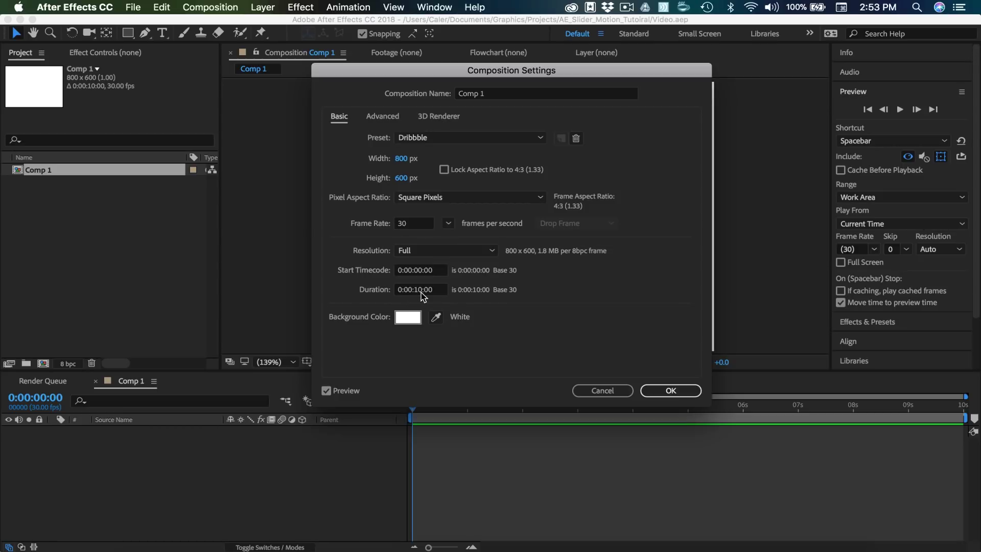
{"action": "left_click", "coordinate": [668, 398]}
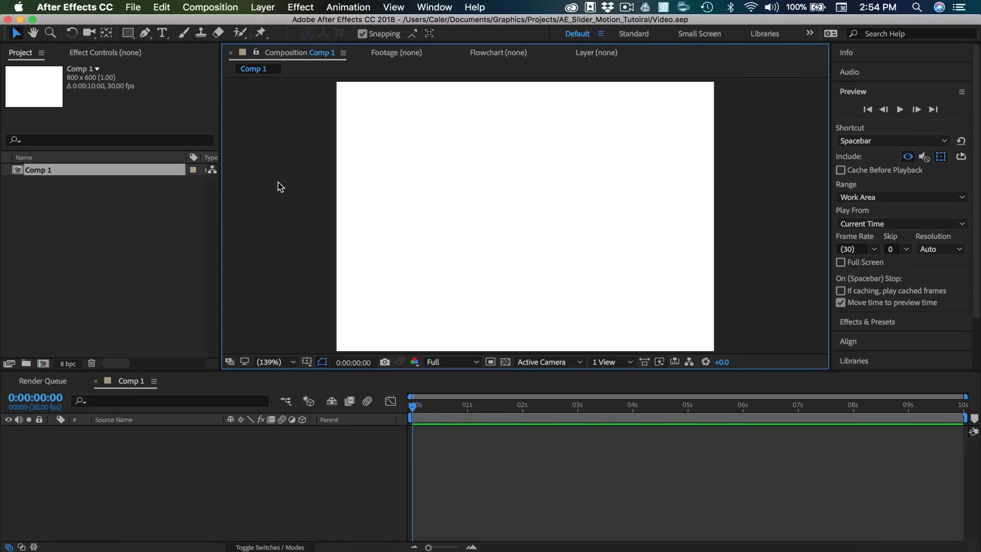
Draw a horizontal line across the canvas centre with the Pen tool.
{"action": "left_click", "coordinate": [144, 34]}
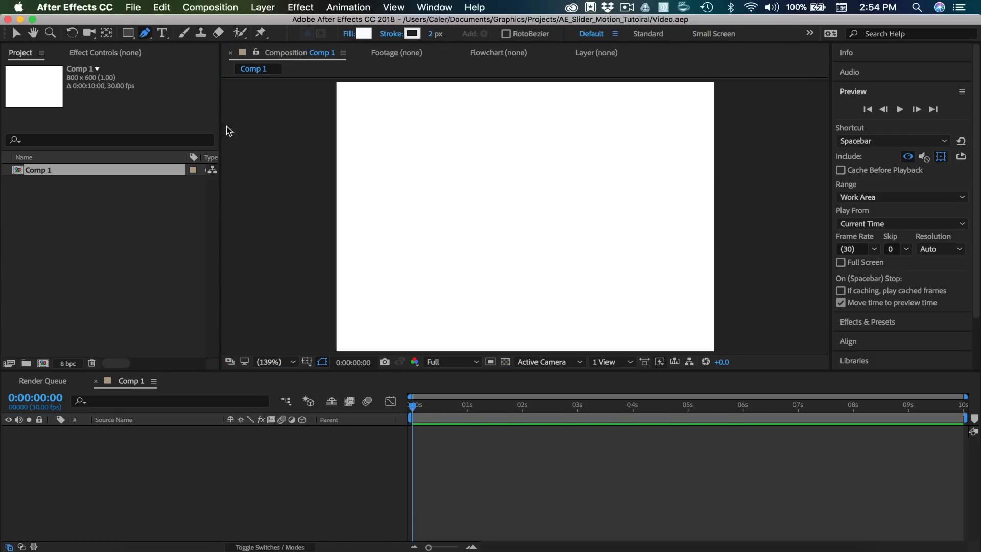
{"action": "left_click", "coordinate": [437, 226]}
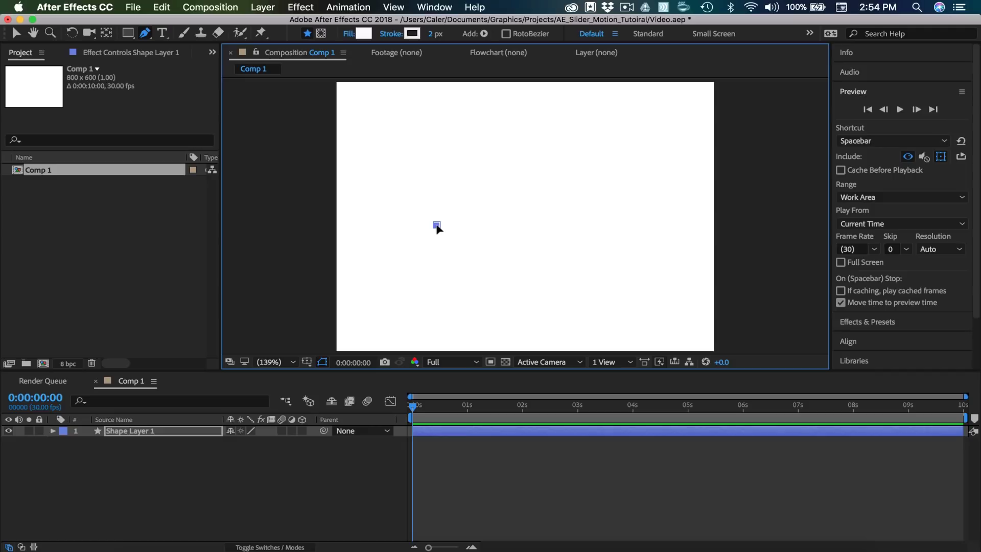
{"action": "left_click", "coordinate": [626, 224]}
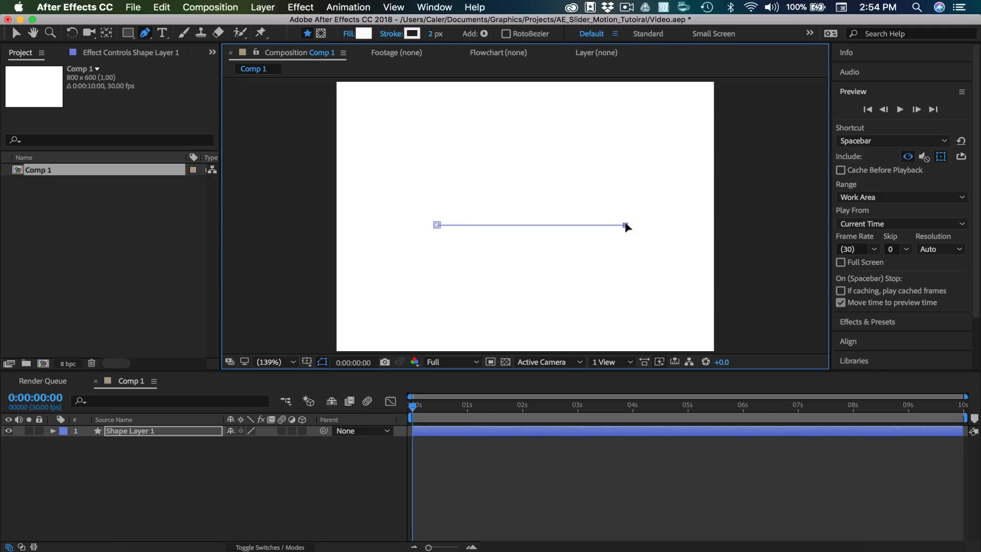
{"action": "left_click", "coordinate": [16, 32]}
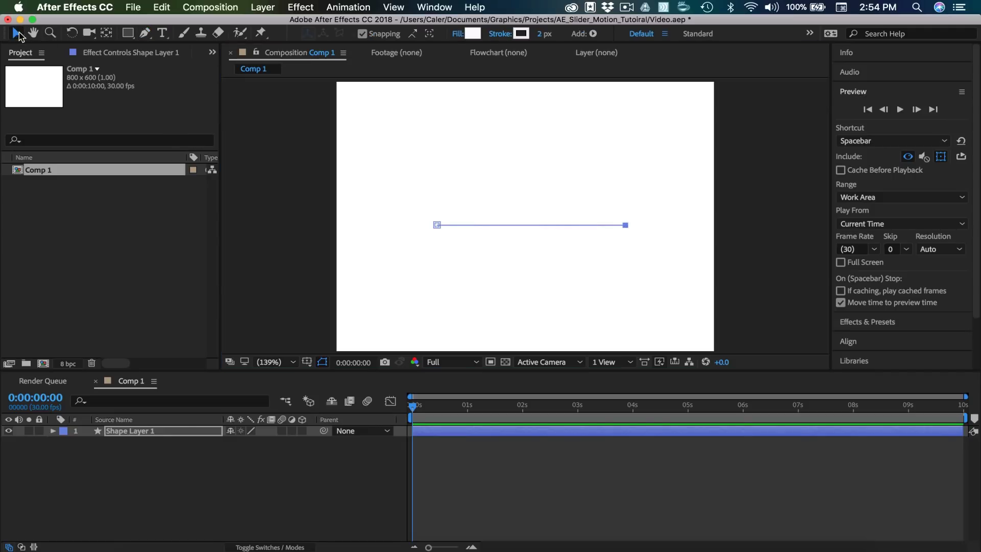
Give the line a 10 px stroke coloured pale gray-blue D9DDEB.
{"action": "left_click", "coordinate": [541, 34]}
{"action": "type", "text": "10"}
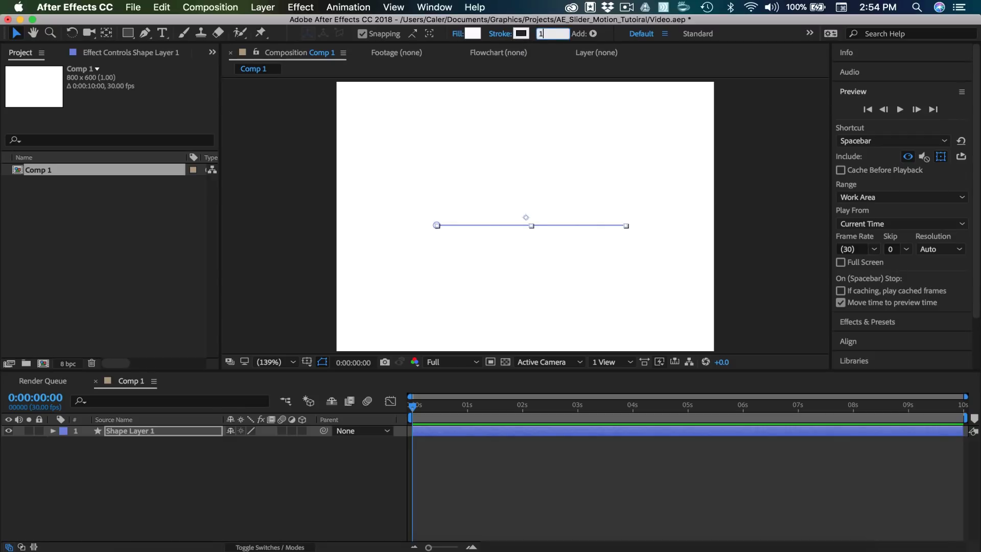
{"action": "key", "text": "Return"}
{"action": "left_click", "coordinate": [519, 34]}
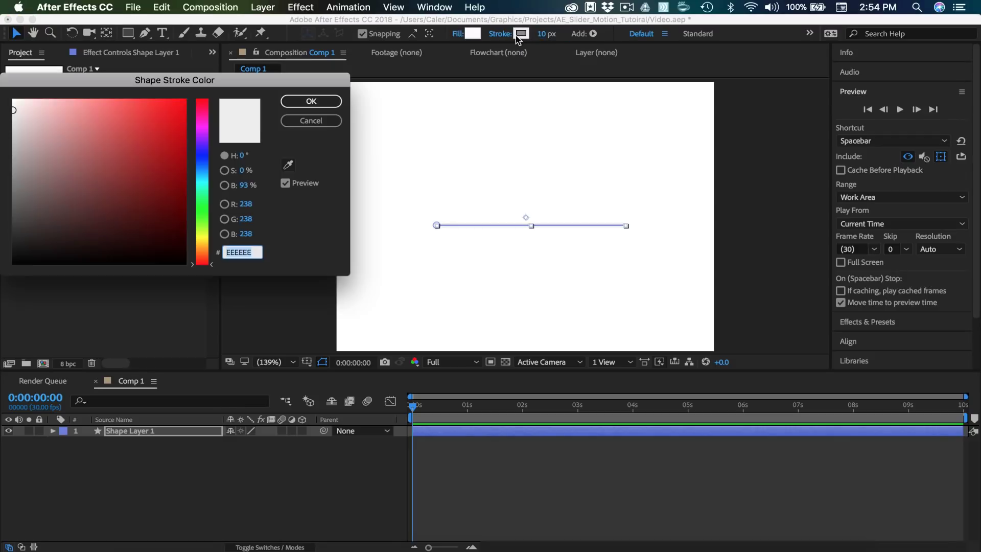
{"action": "left_click_drag", "start_coordinate": [41, 125], "coordinate": [5, 162]}
{"action": "left_click", "coordinate": [199, 153]}
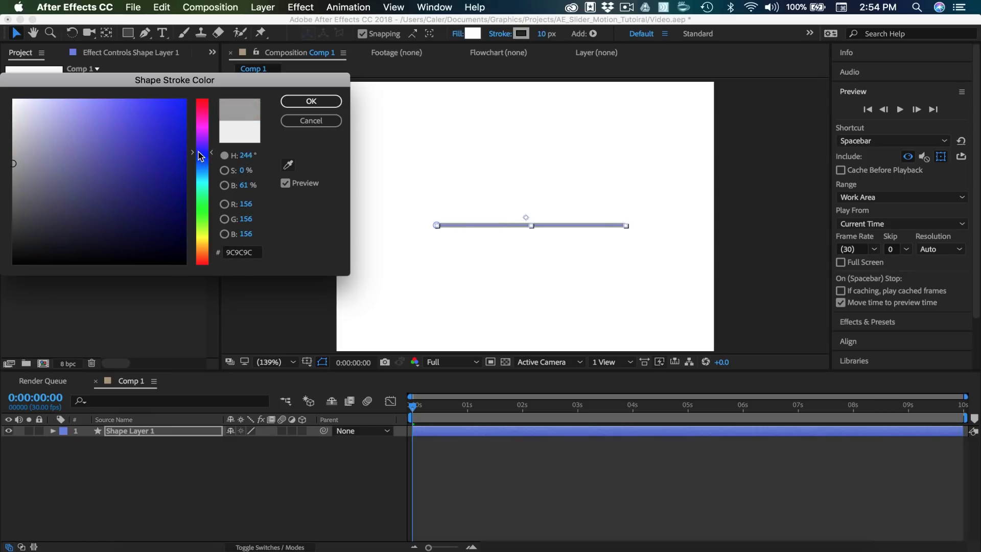
{"action": "left_click", "coordinate": [199, 160]}
{"action": "mouse_move", "coordinate": [35, 153]}
{"action": "left_mouse_down"}
{"action": "mouse_move", "coordinate": [29, 124]}
{"action": "mouse_move", "coordinate": [40, 101]}
{"action": "mouse_move", "coordinate": [25, 111]}
{"action": "left_mouse_up"}
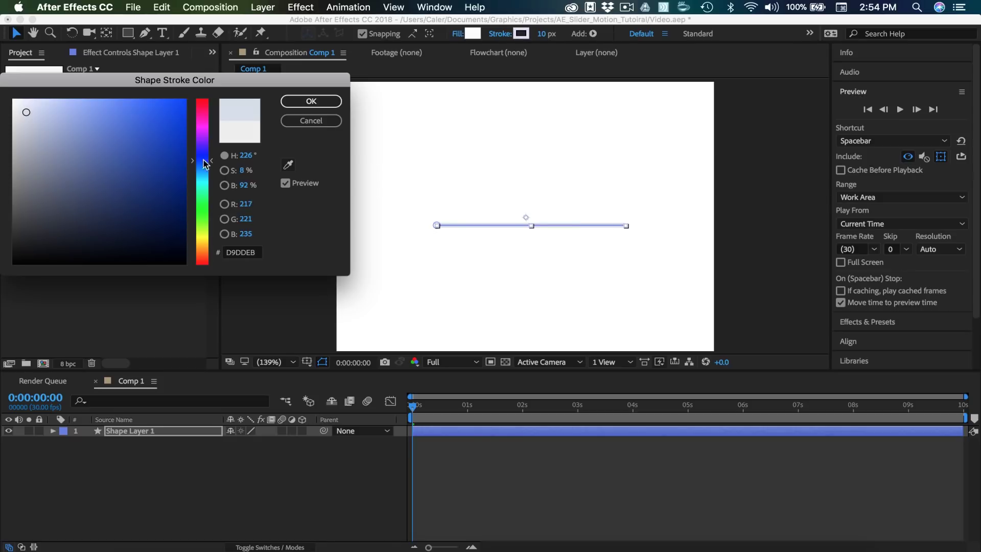
{"action": "left_click", "coordinate": [311, 101]}
Rename the line's shape layer to gray_bar.
{"action": "left_click", "coordinate": [454, 125]}
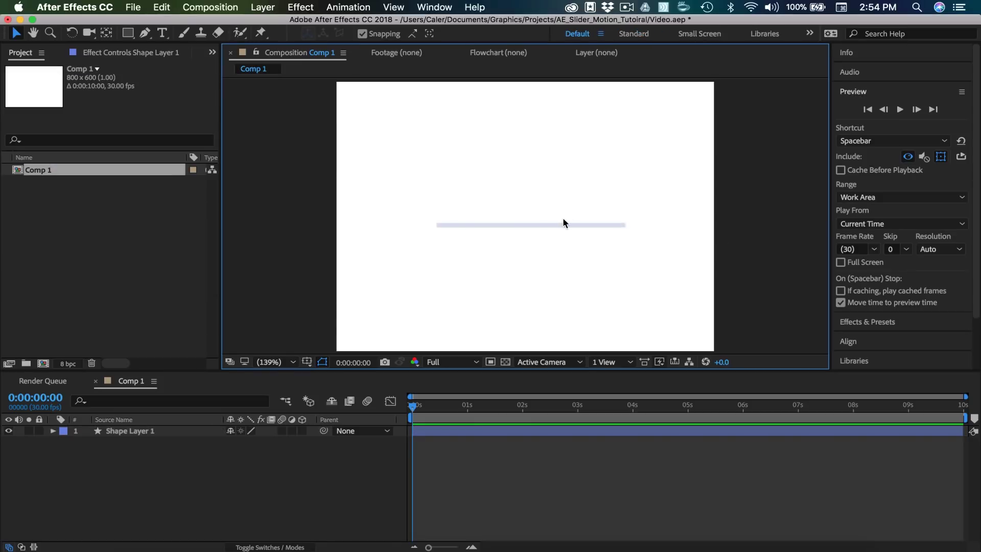
{"action": "right_click", "coordinate": [147, 430]}
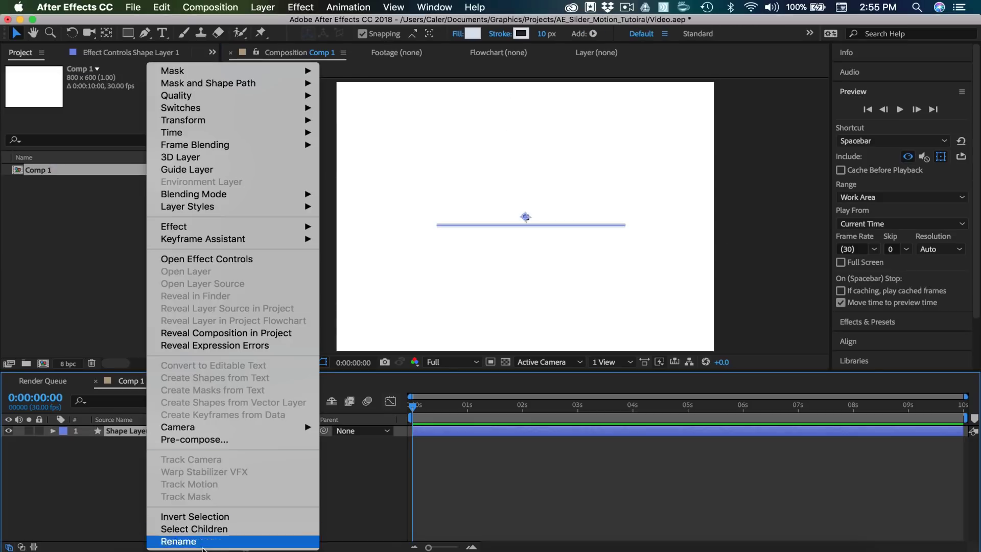
{"action": "left_click", "coordinate": [178, 541]}
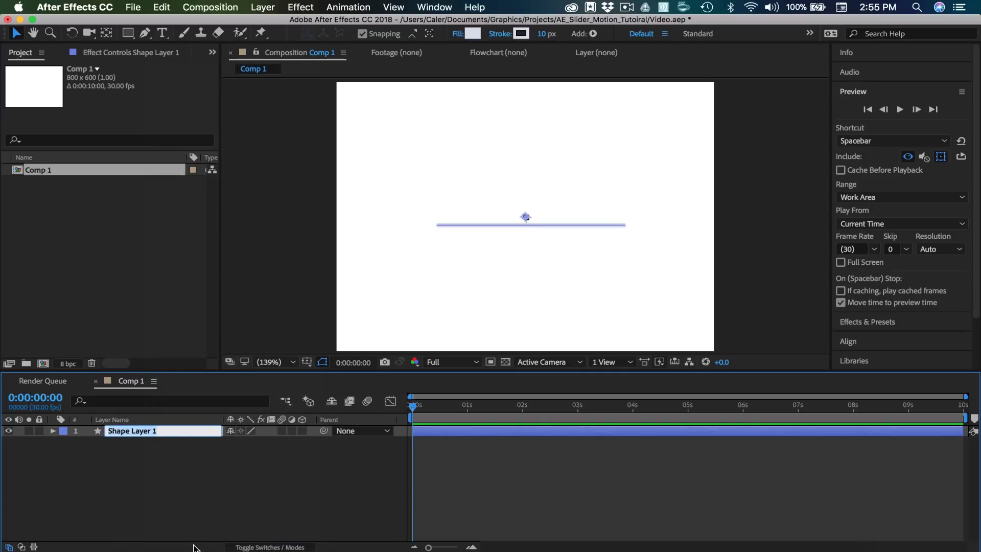
{"action": "type", "text": "gray_bar"}
{"action": "key", "text": "Return"}
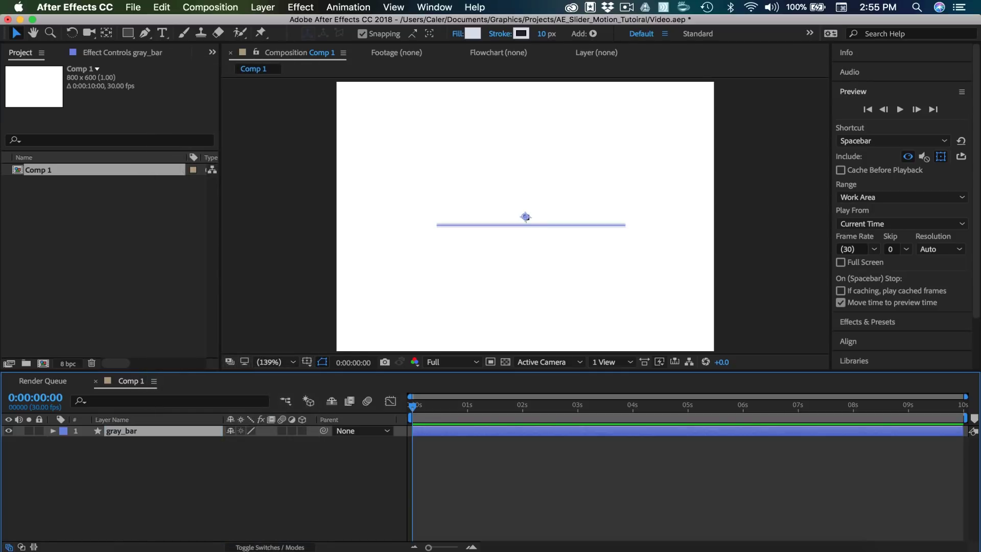
Set gray_bar's Stroke 1 Line Cap to Round Cap.
{"action": "left_click", "coordinate": [52, 432]}
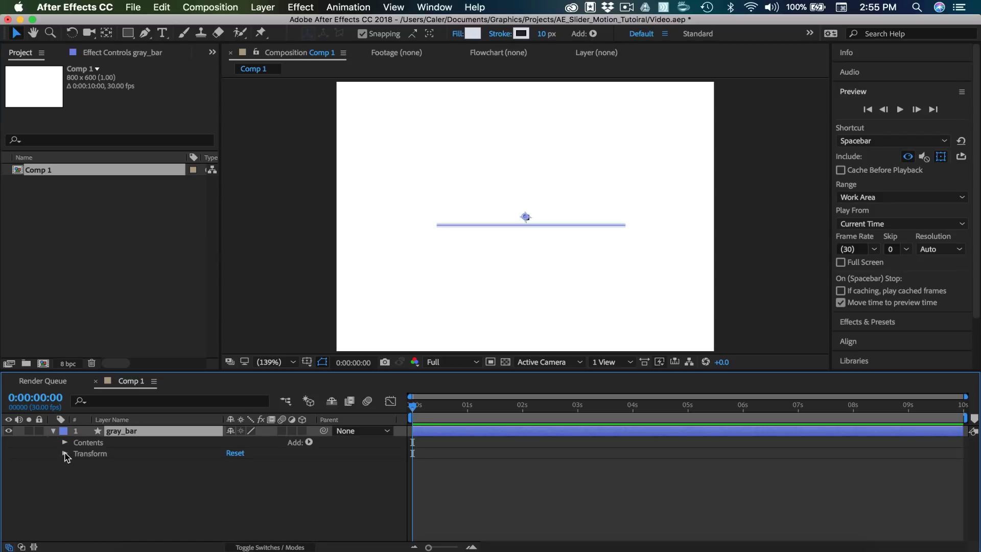
{"action": "left_click", "coordinate": [64, 443]}
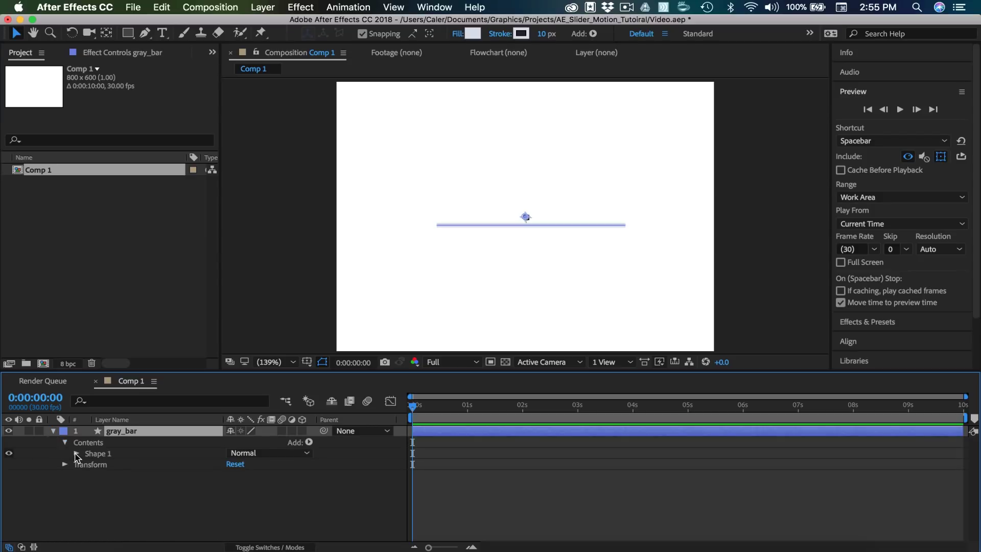
{"action": "left_click", "coordinate": [76, 454]}
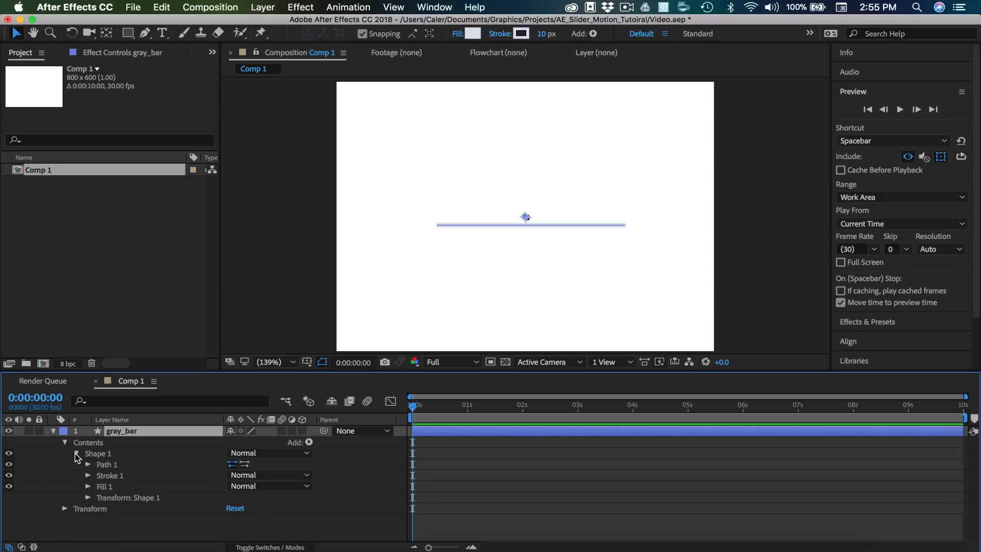
{"action": "left_click", "coordinate": [87, 475]}
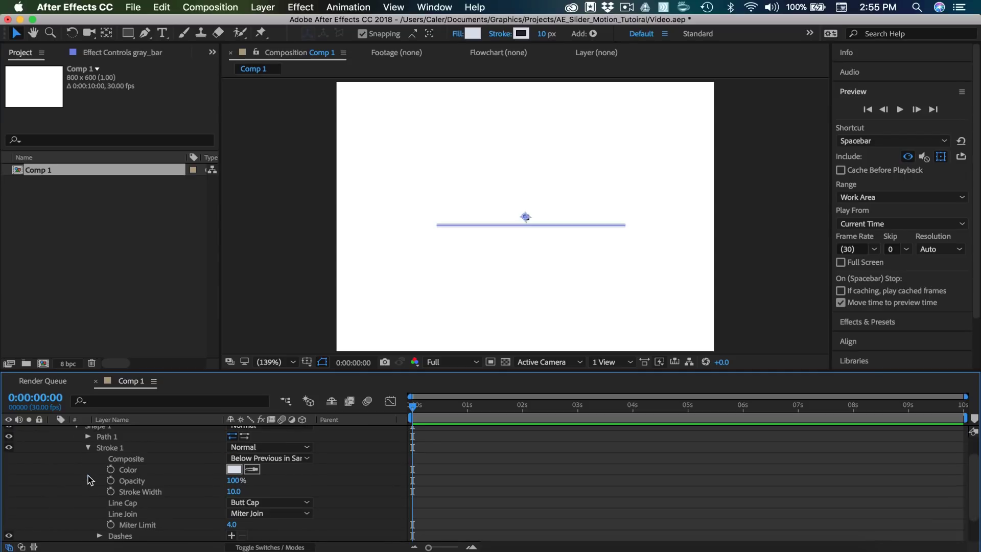
{"action": "scroll", "coordinate": [201, 477], "scroll_direction": "down", "scroll_amount": 3}
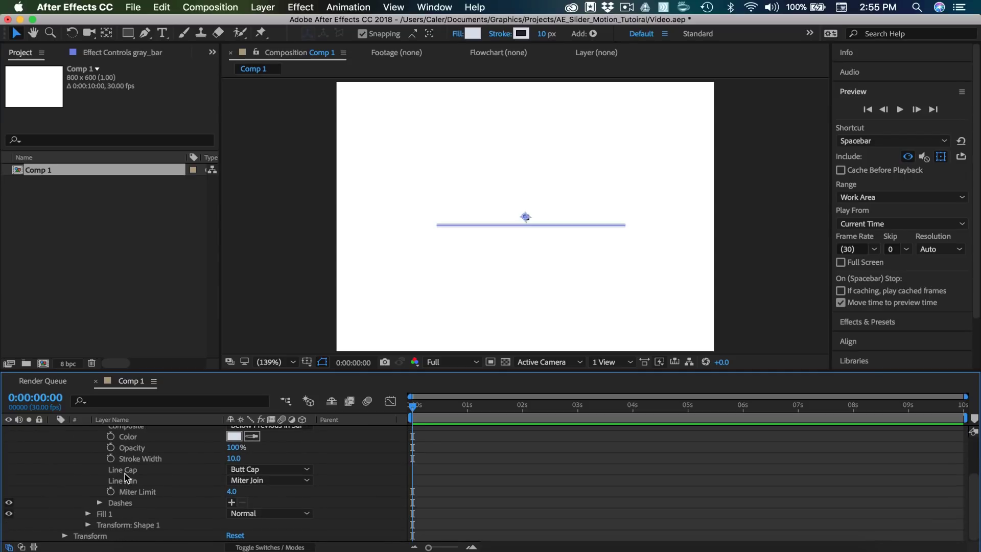
{"action": "left_click", "coordinate": [248, 469]}
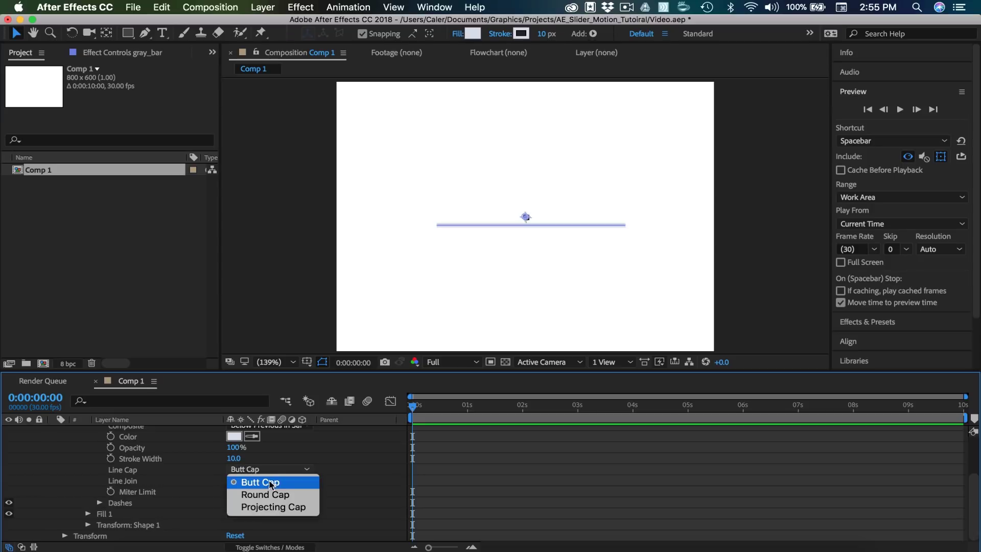
{"action": "left_click", "coordinate": [289, 493]}
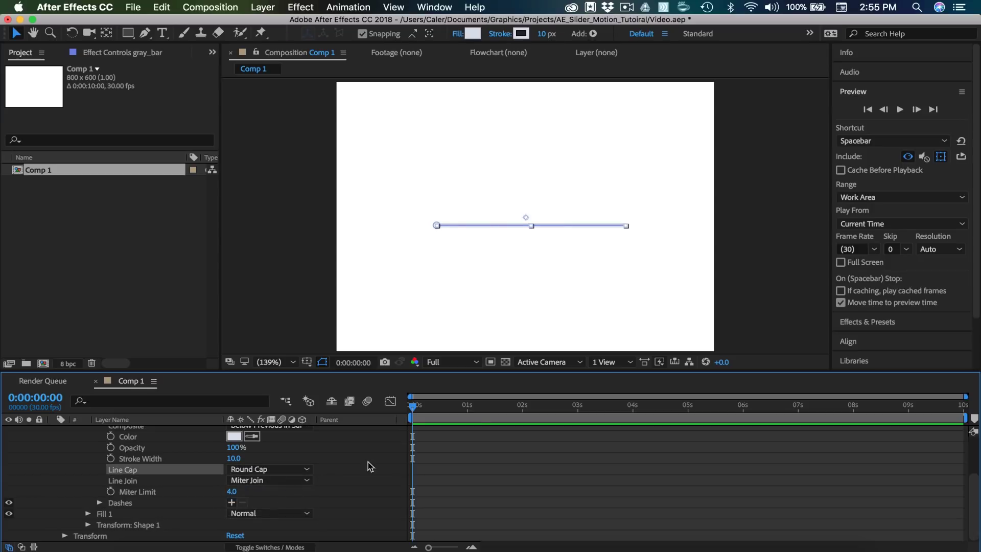
{"action": "left_click", "coordinate": [766, 293]}
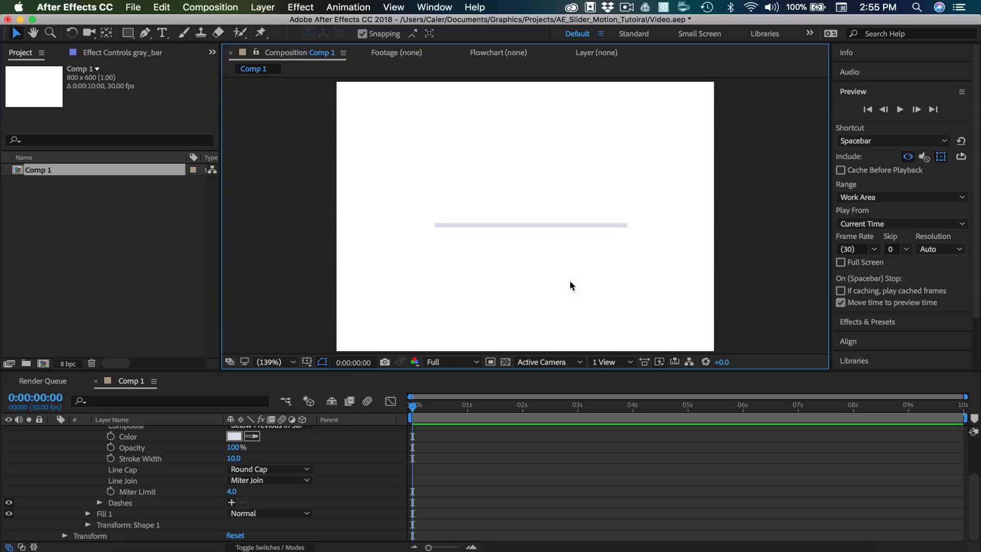
{"action": "scroll", "coordinate": [81, 474], "scroll_direction": "up", "scroll_amount": 5}
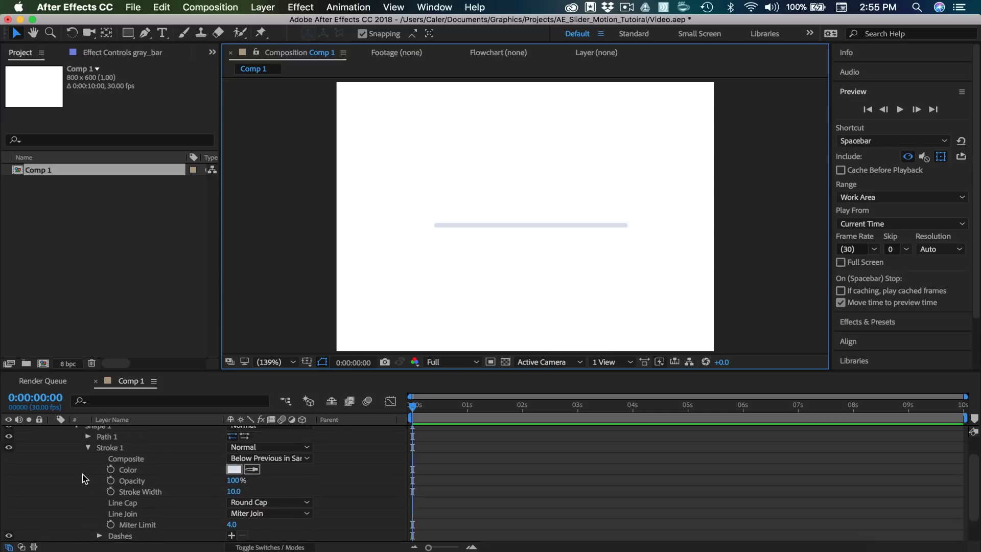
{"action": "left_click", "coordinate": [53, 432]}
Duplicate gray_bar and name the copy above it blue_bar.
{"action": "left_click", "coordinate": [117, 433]}
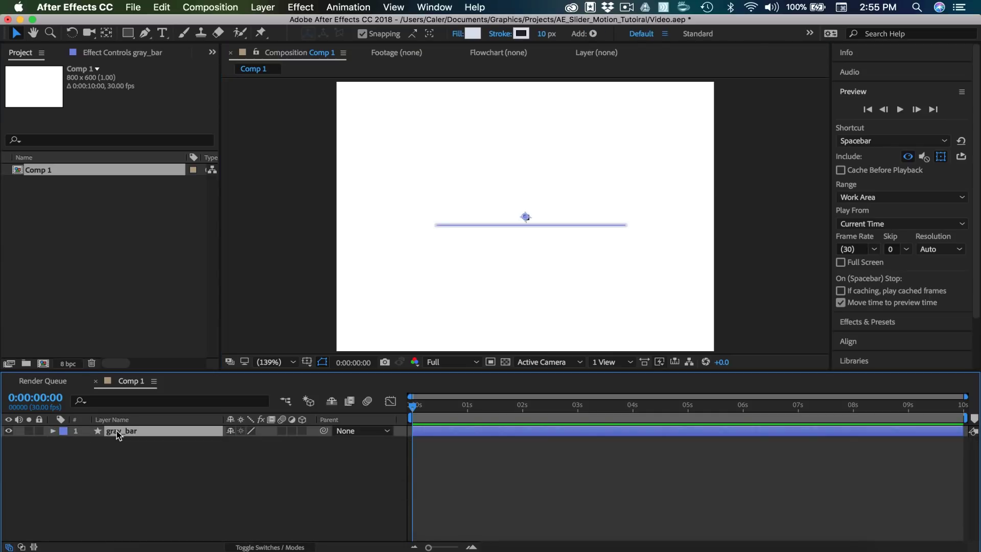
{"action": "key", "text": "super+d"}
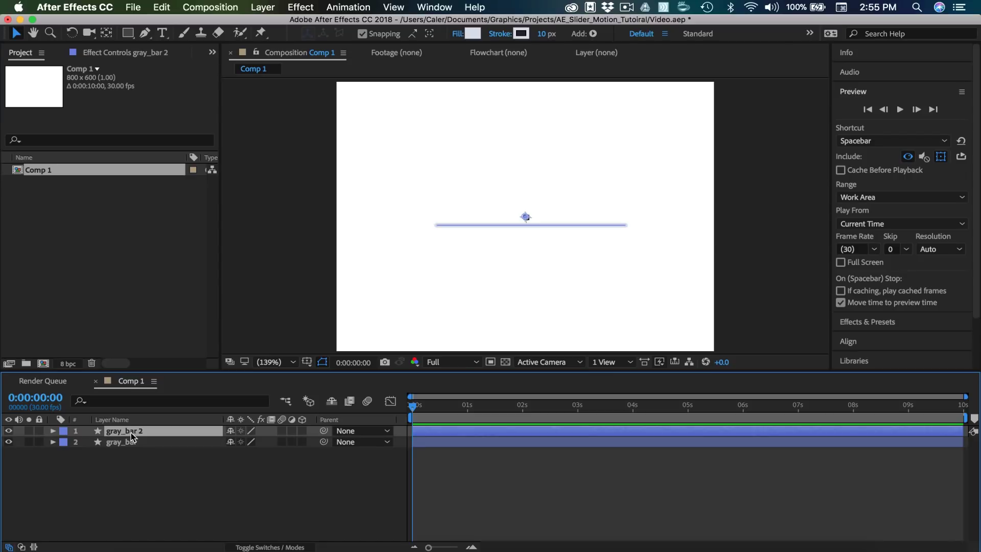
{"action": "right_click", "coordinate": [131, 431]}
{"action": "left_click", "coordinate": [172, 541]}
{"action": "type", "text": "blue_b"}
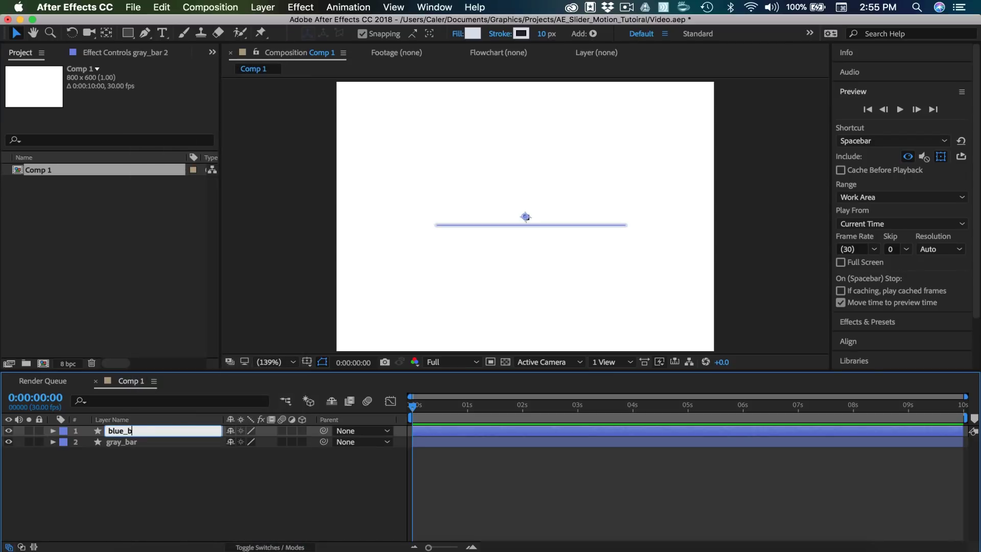
{"action": "type", "text": "ar"}
{"action": "key", "text": "Return"}
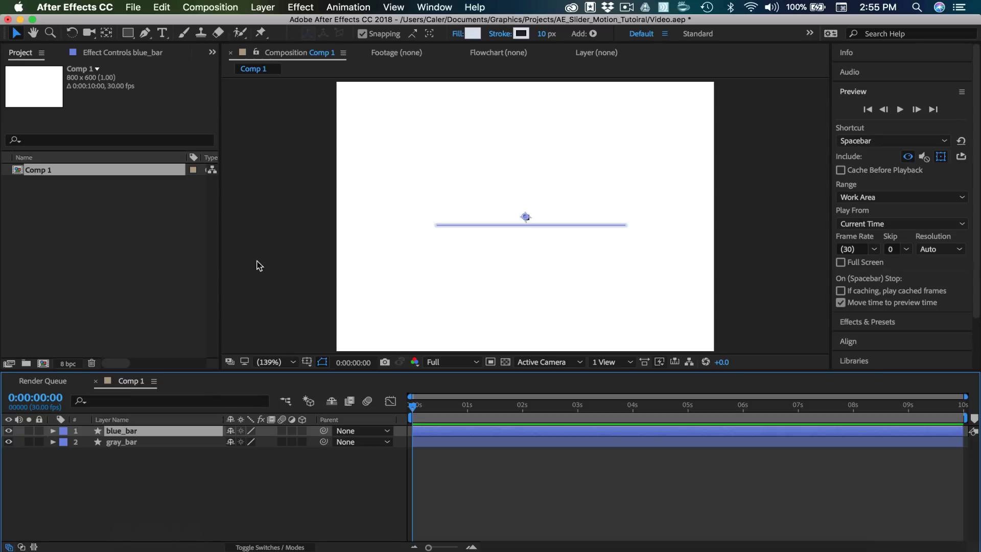
Recolour blue_bar's stroke to bright blue 319FFF.
{"action": "left_click", "coordinate": [517, 36]}
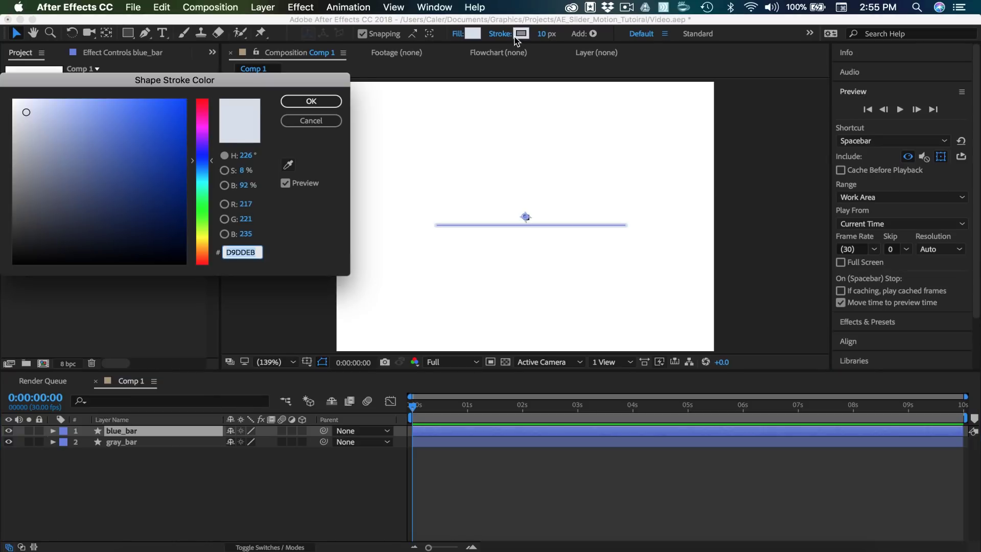
{"action": "left_click", "coordinate": [205, 175]}
{"action": "left_click", "coordinate": [185, 118]}
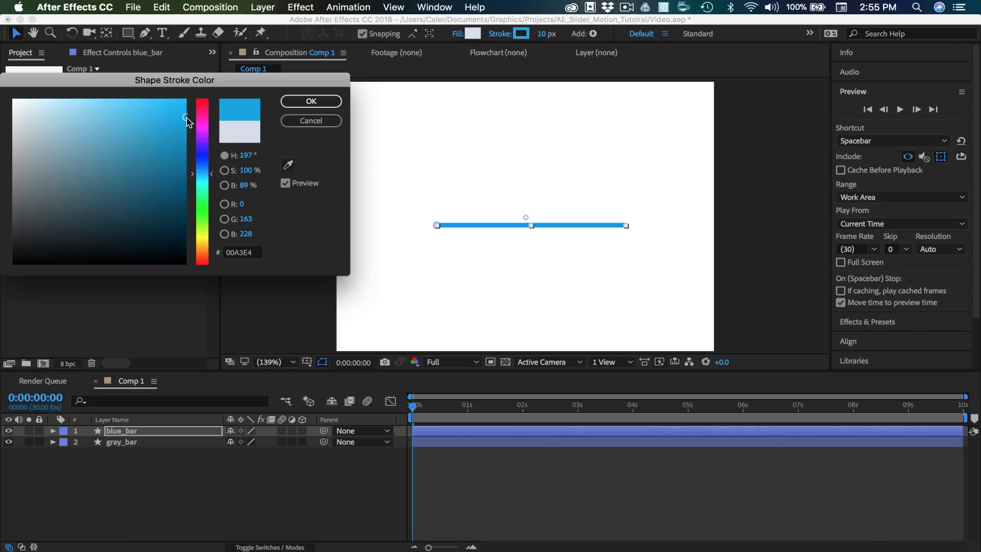
{"action": "left_click", "coordinate": [198, 169]}
{"action": "left_click_drag", "start_coordinate": [198, 172], "coordinate": [198, 169]}
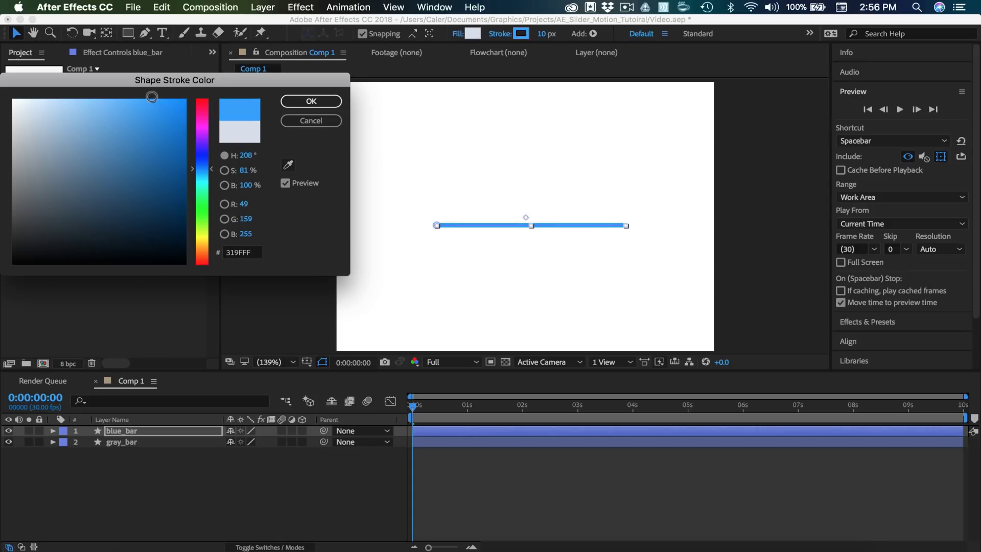
{"action": "left_click", "coordinate": [308, 102]}
{"action": "left_click", "coordinate": [763, 213]}
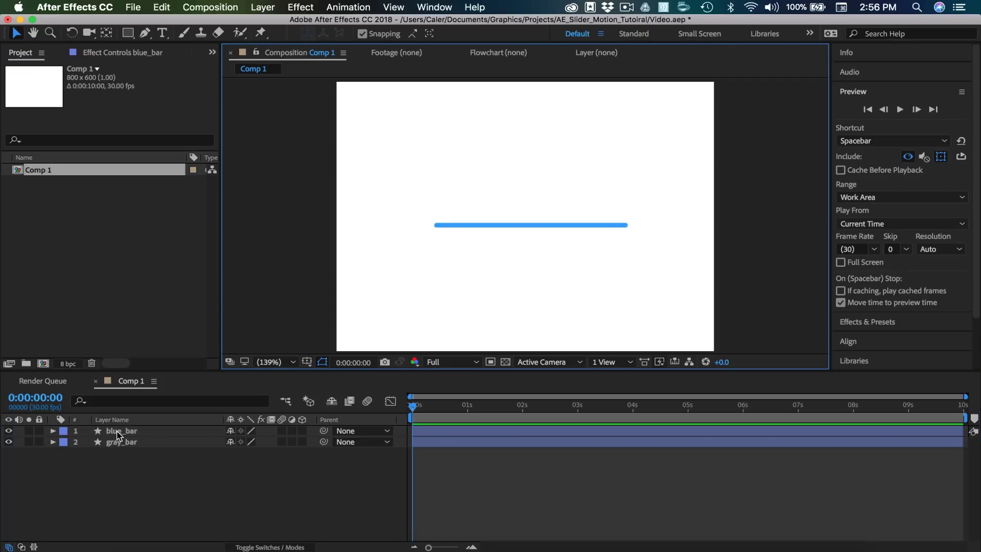
Add a Trim Paths operator to the blue_bar layer.
{"action": "left_click", "coordinate": [118, 433]}
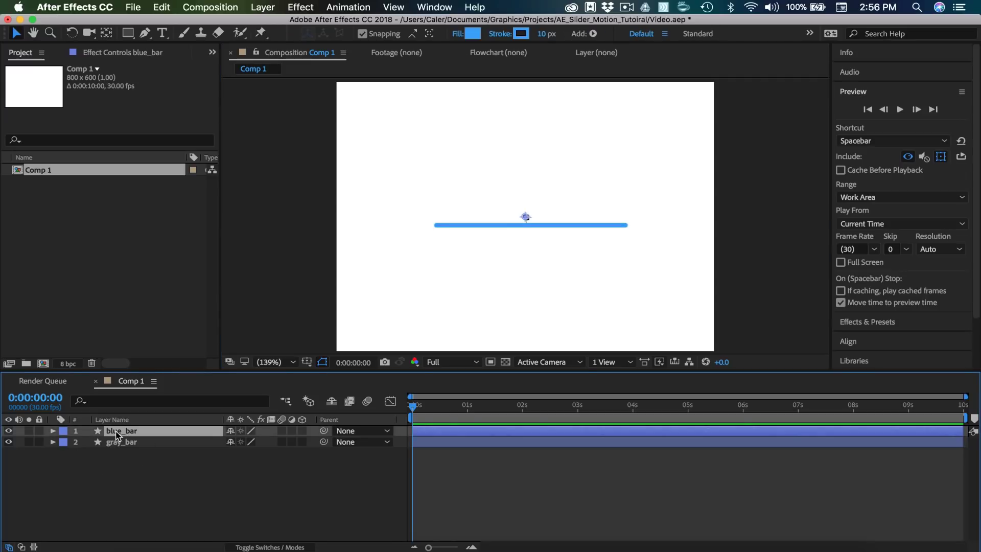
{"action": "left_click", "coordinate": [53, 431]}
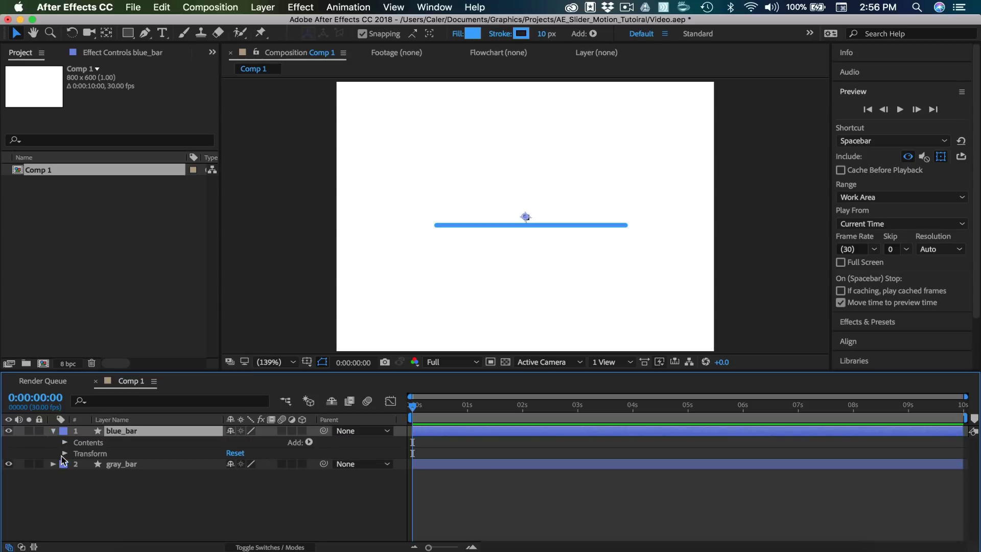
{"action": "left_click", "coordinate": [309, 443]}
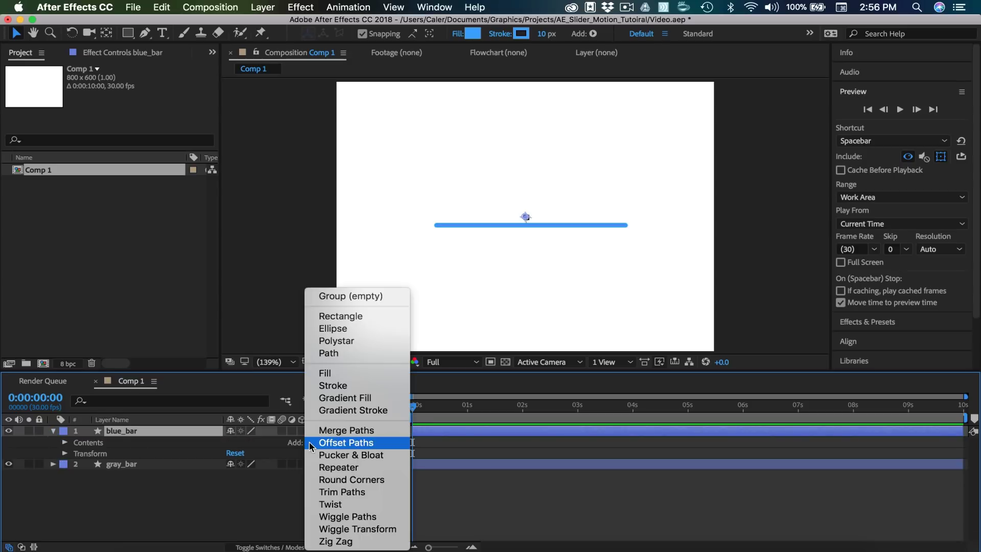
{"action": "left_click", "coordinate": [362, 492]}
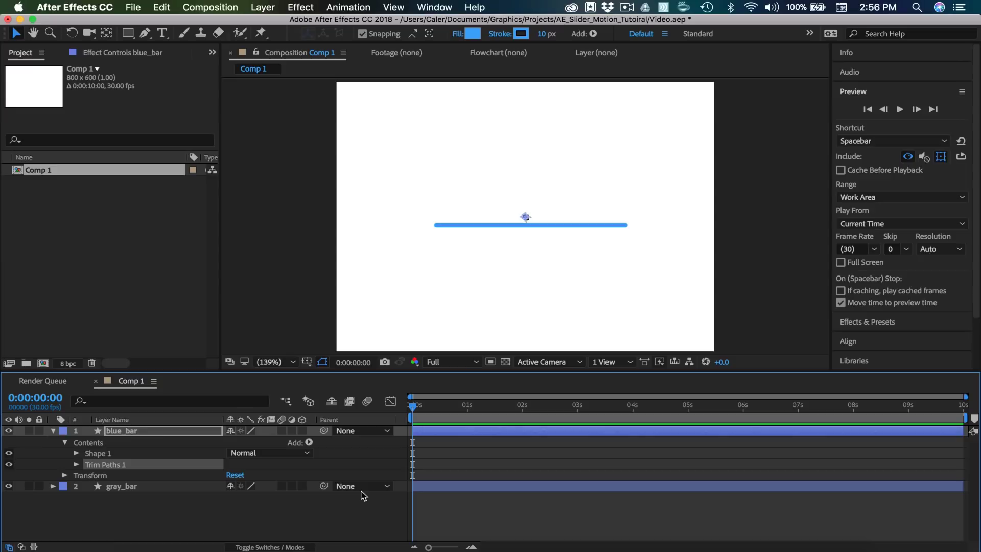
{"action": "left_click", "coordinate": [77, 464]}
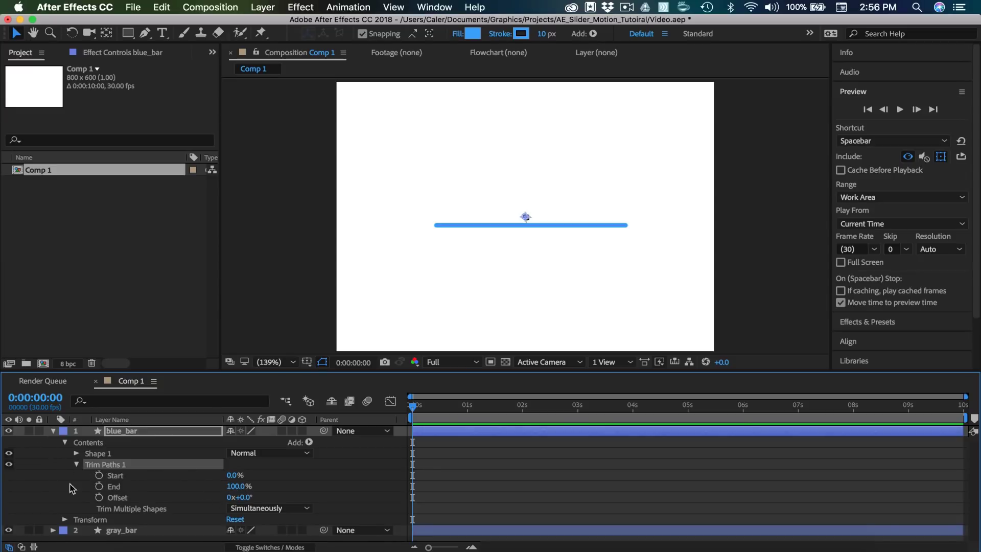
Test Trim Paths End at 0%, then return it to 100% so the full bar shows.
{"action": "mouse_move", "coordinate": [239, 485]}
{"action": "left_mouse_down"}
{"action": "mouse_move", "coordinate": [186, 492]}
{"action": "mouse_move", "coordinate": [236, 489]}
{"action": "mouse_move", "coordinate": [188, 494]}
{"action": "mouse_move", "coordinate": [236, 498]}
{"action": "left_mouse_up"}
{"action": "left_click", "coordinate": [235, 486]}
{"action": "type", "text": "0"}
{"action": "key", "text": "Return"}
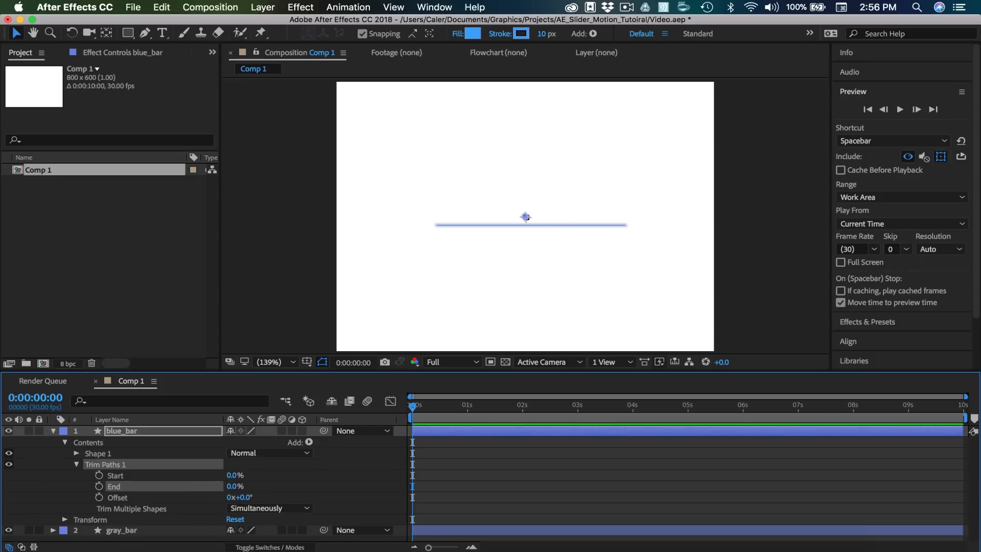
{"action": "left_click", "coordinate": [776, 279]}
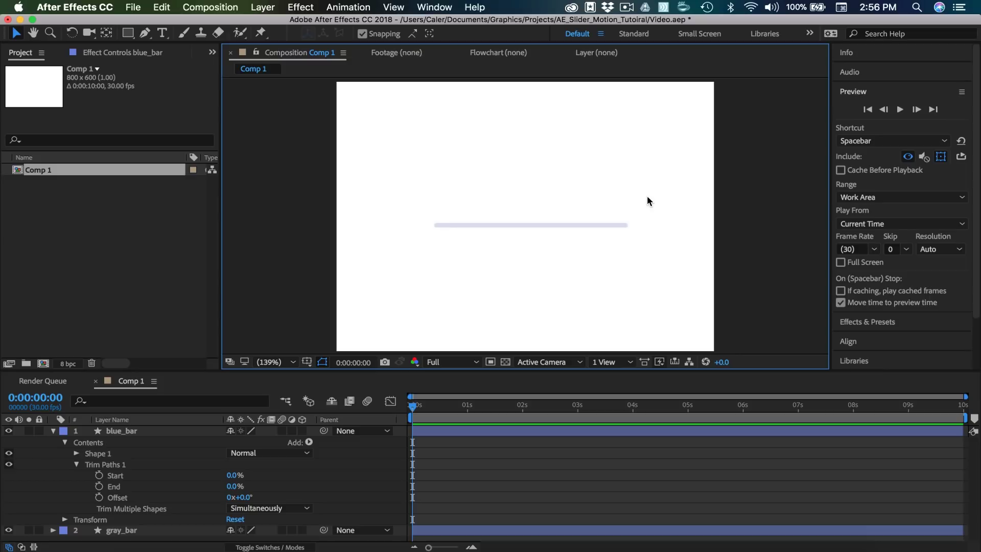
{"action": "left_click", "coordinate": [233, 486]}
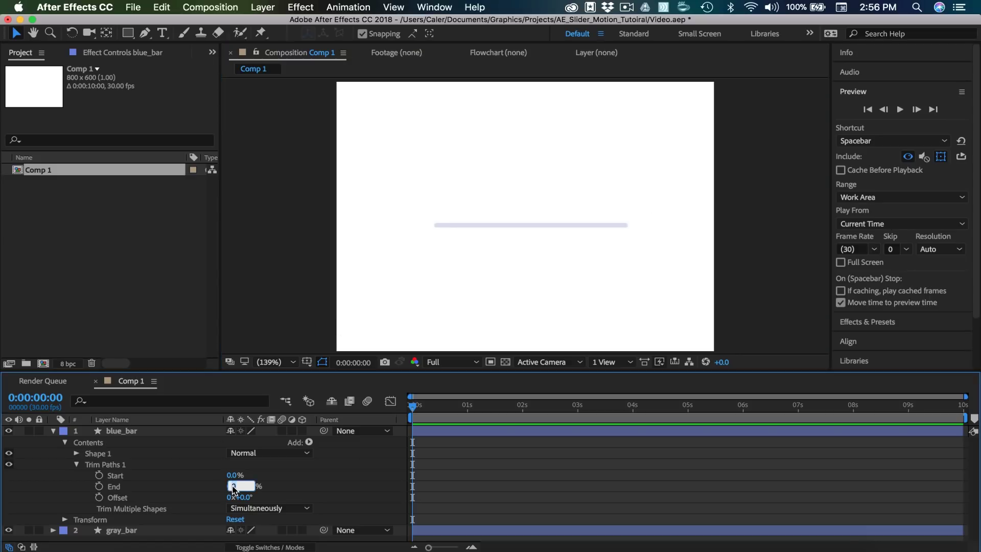
{"action": "key", "text": "Return"}
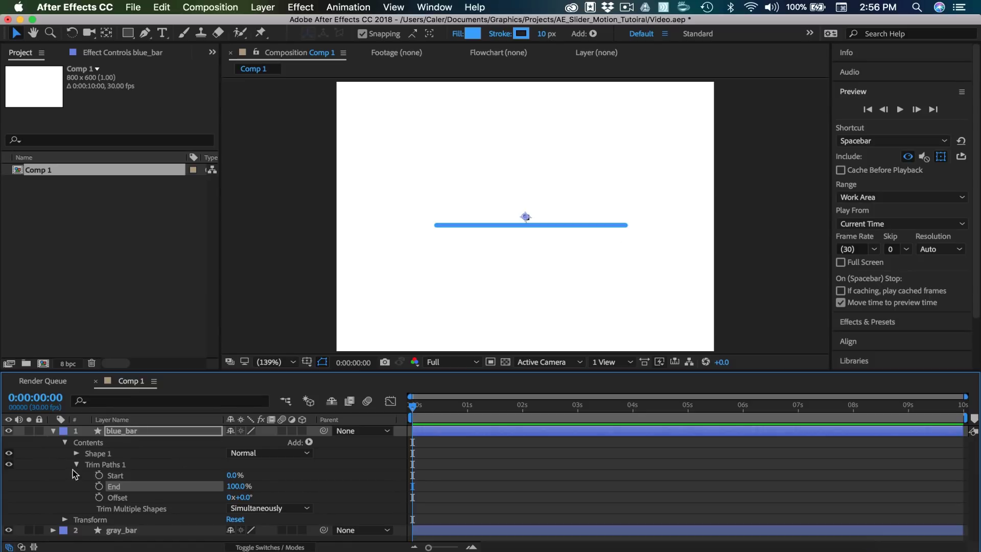
{"action": "left_click", "coordinate": [53, 431]}
Create an empty text layer in Comp 1 above blue_bar and gray_bar.
{"action": "left_click", "coordinate": [249, 93]}
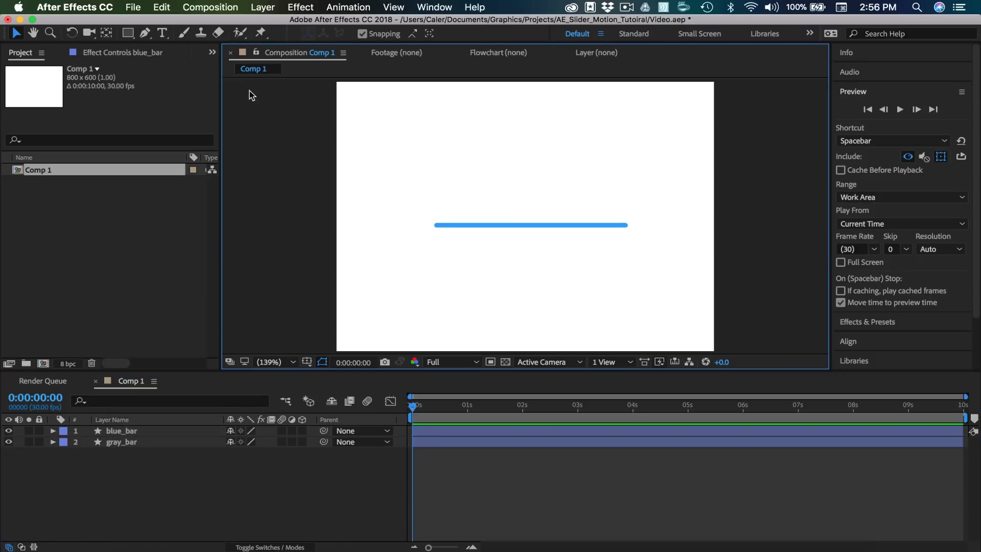
{"action": "left_click", "coordinate": [163, 33]}
{"action": "left_click", "coordinate": [448, 191]}
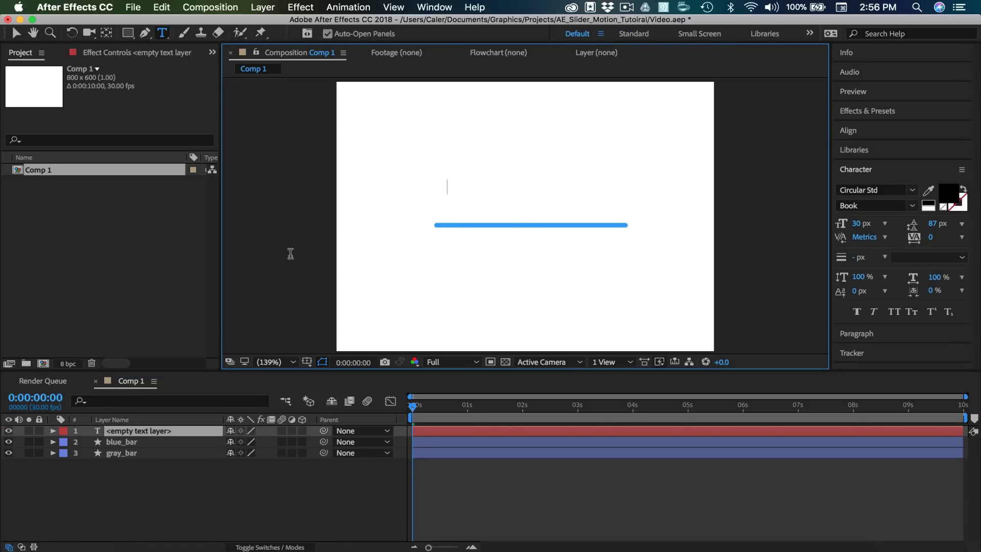
{"action": "left_click", "coordinate": [16, 34]}
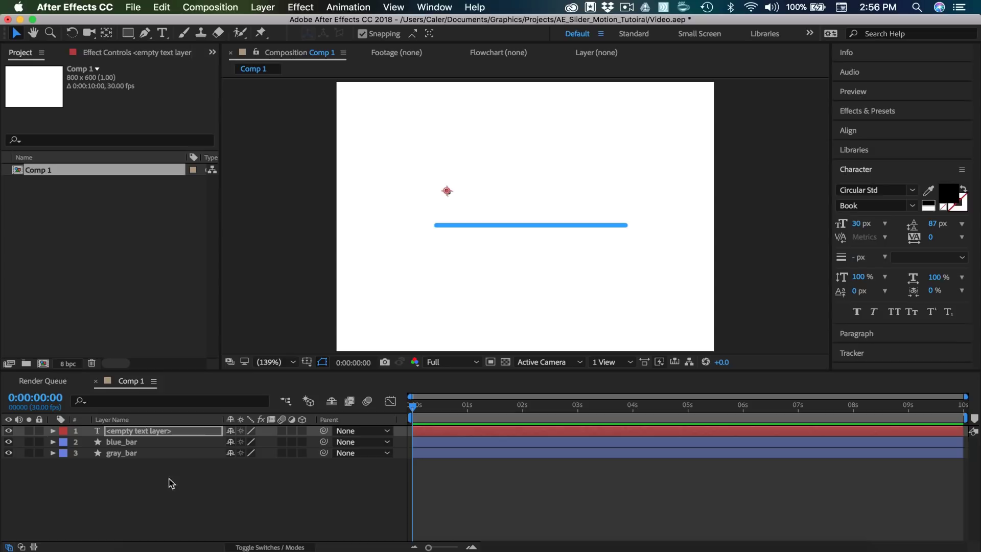
{"action": "left_click", "coordinate": [263, 7]}
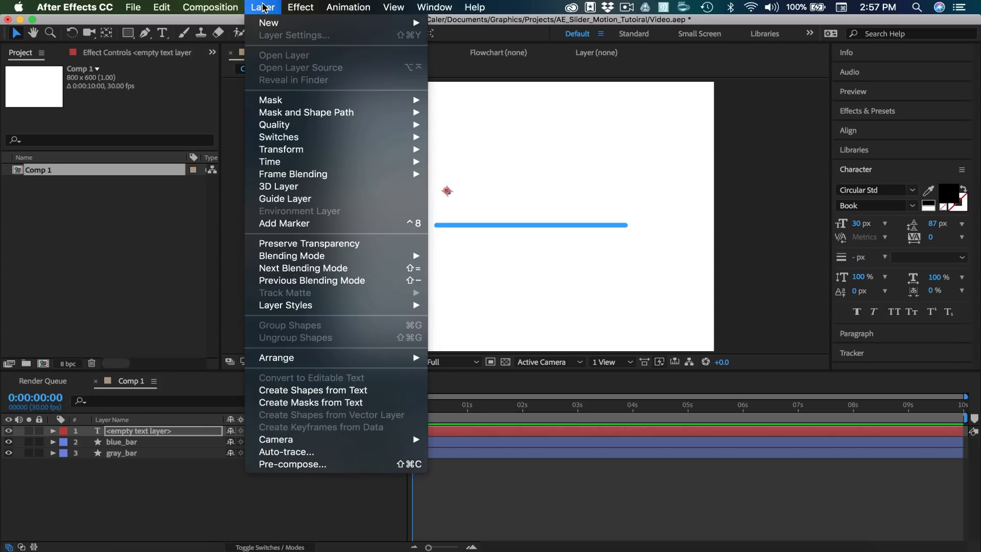
Add a Null 1 layer and hide it in the viewer.
{"action": "mouse_move", "coordinate": [276, 23]}
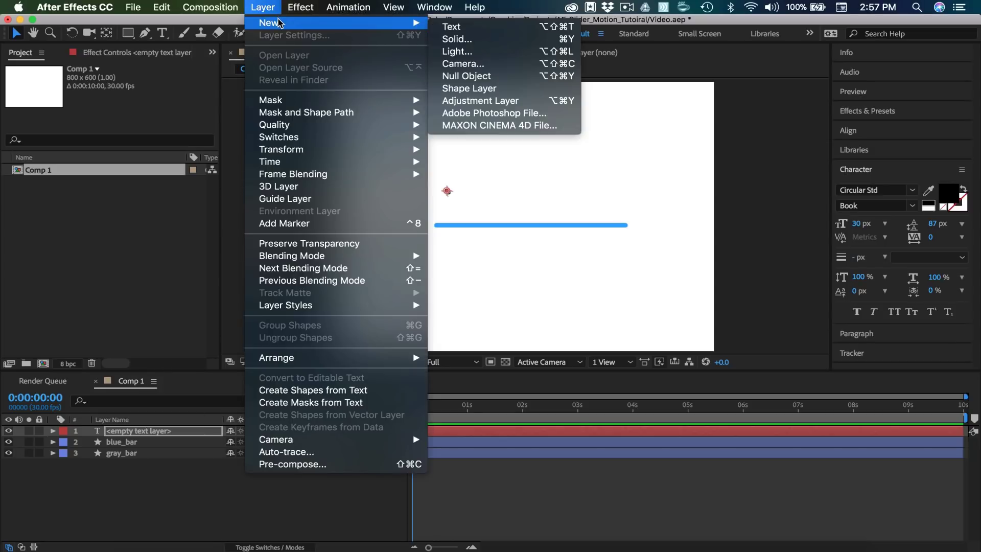
{"action": "left_click", "coordinate": [461, 77]}
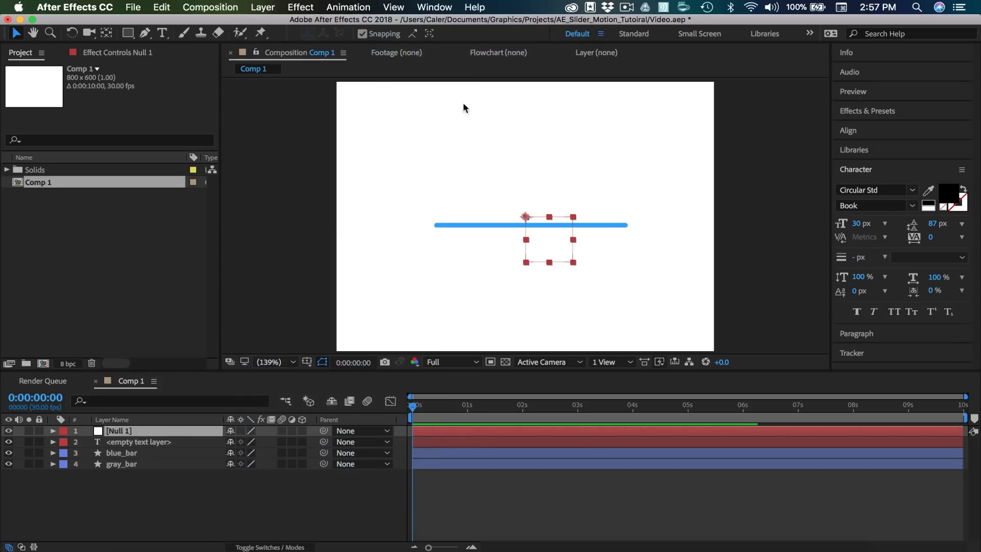
{"action": "left_click", "coordinate": [9, 431]}
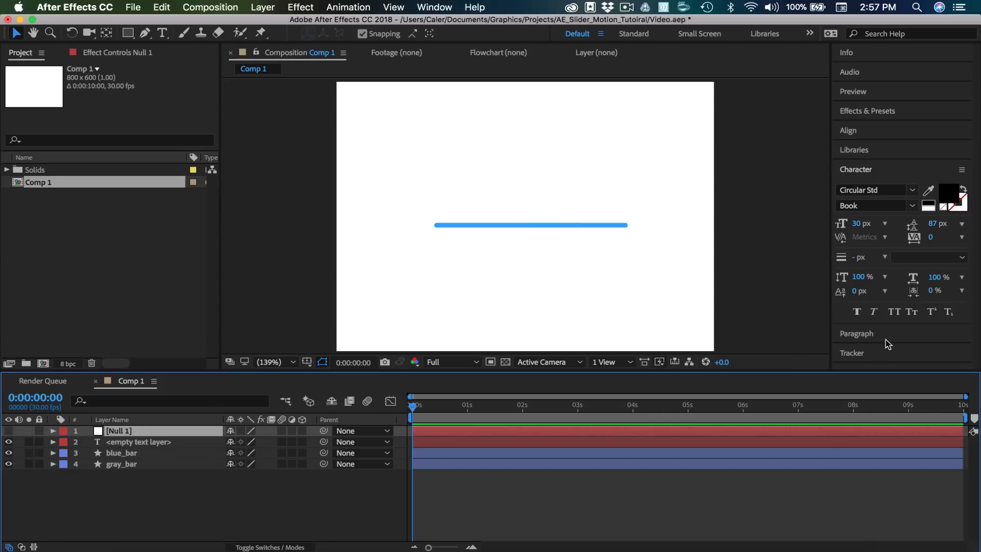
Apply Slider Control to Null 1 and reveal its Slider value of 0.00.
{"action": "left_click", "coordinate": [872, 111]}
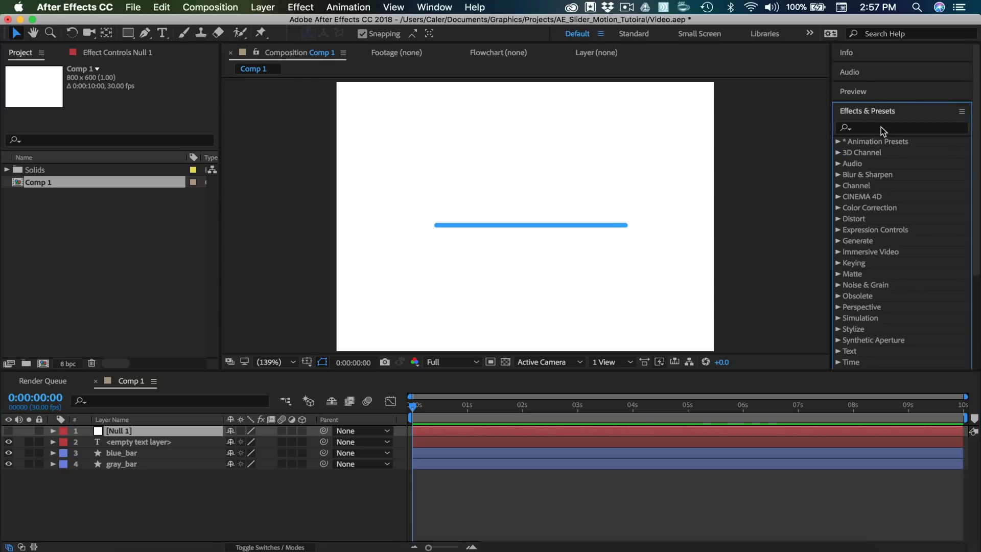
{"action": "left_click", "coordinate": [881, 128]}
{"action": "type", "text": "slider"}
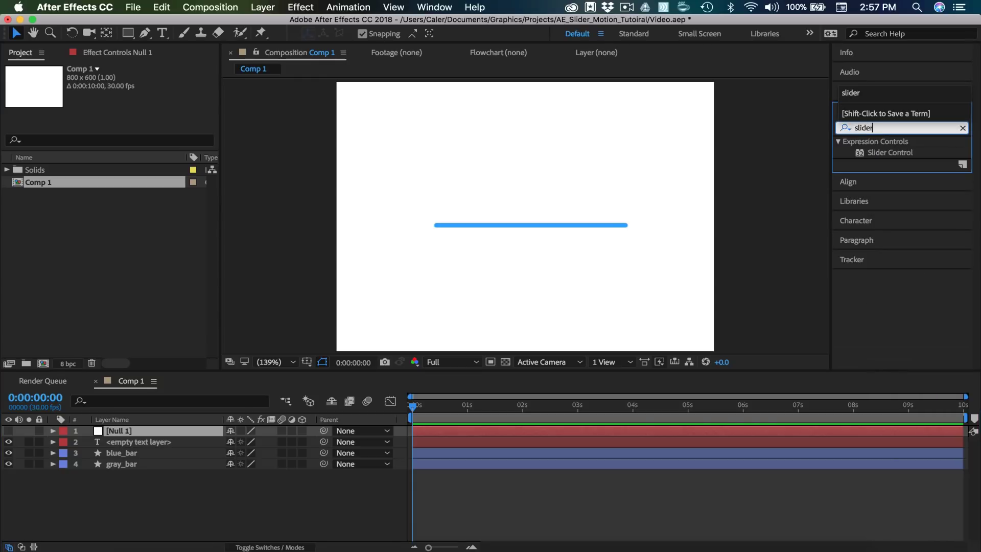
{"action": "left_click_drag", "start_coordinate": [902, 153], "coordinate": [122, 432]}
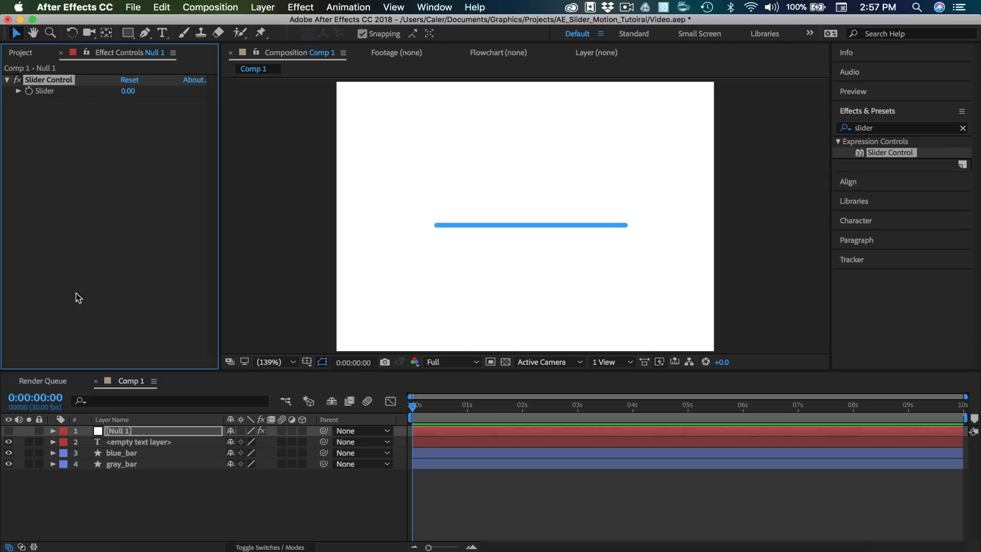
{"action": "left_click", "coordinate": [53, 431]}
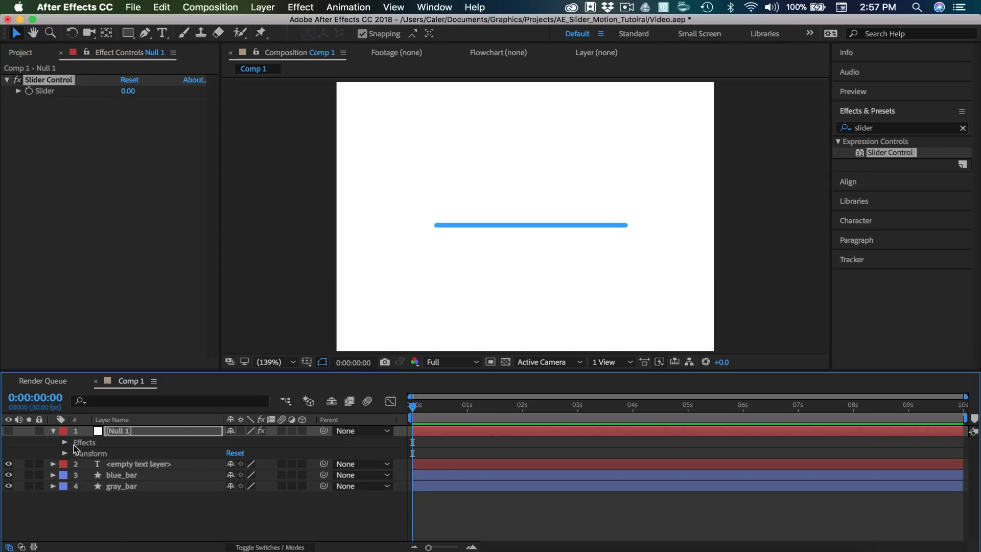
{"action": "left_click", "coordinate": [65, 443]}
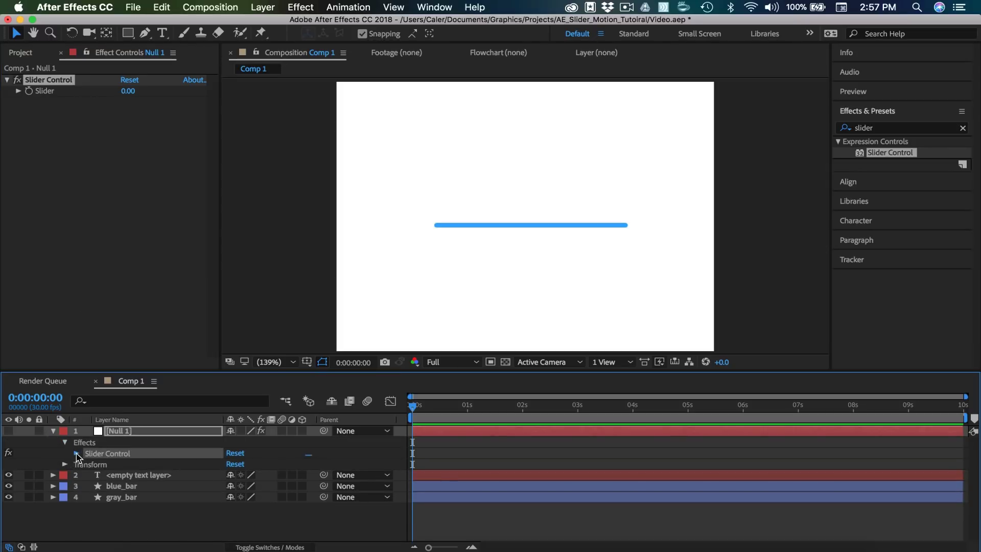
{"action": "left_click", "coordinate": [76, 453]}
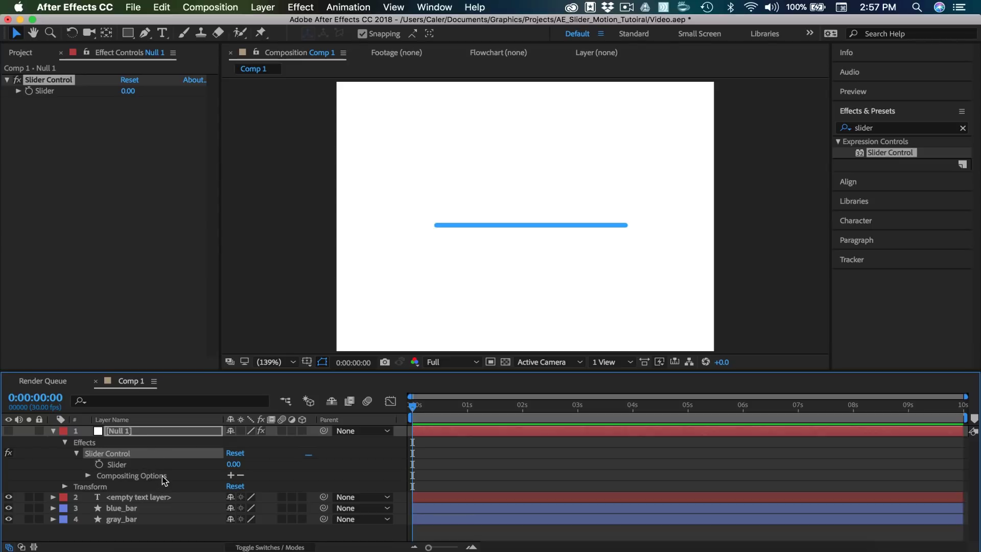
Link blue_bar's Trim Paths End to Null 1's Slider by expression, testing at 25.
{"action": "left_click", "coordinate": [53, 508]}
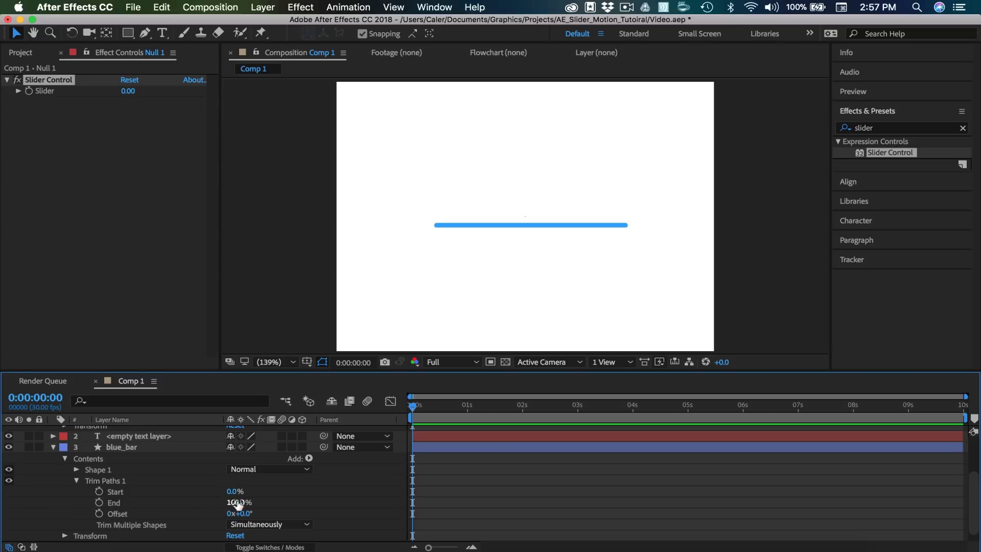
{"action": "scroll", "coordinate": [128, 490], "scroll_direction": "up", "scroll_amount": 3}
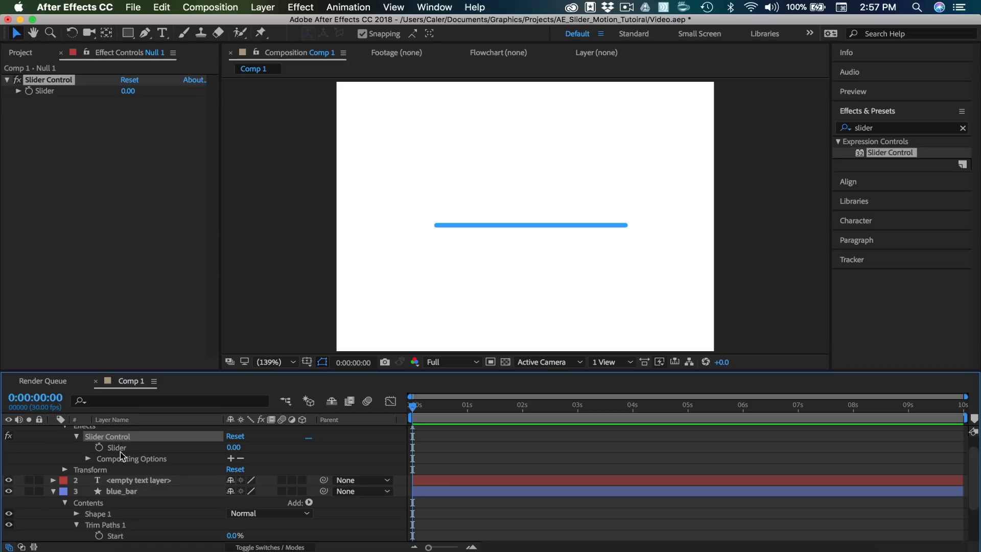
{"action": "scroll", "coordinate": [156, 469], "scroll_direction": "down", "scroll_amount": 3}
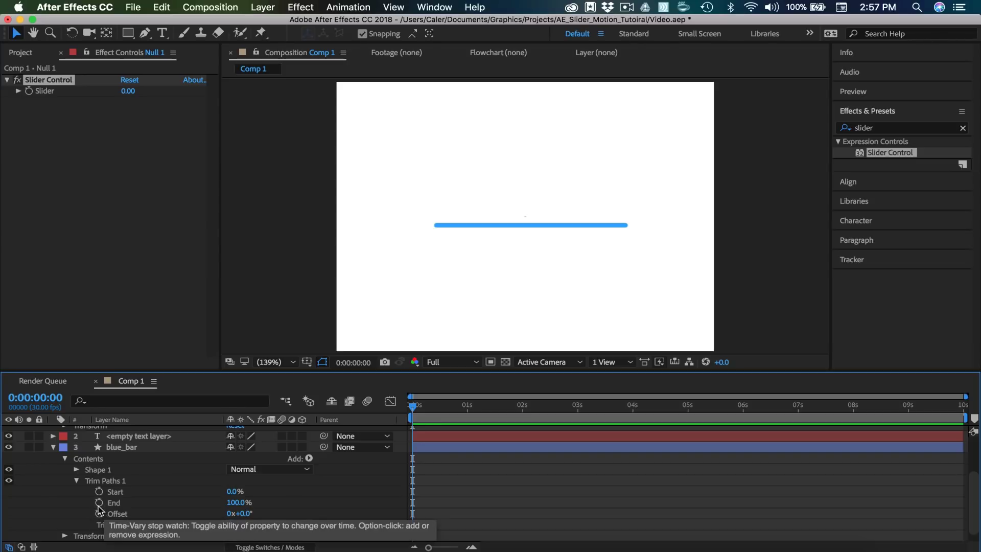
{"action": "left_click", "coordinate": [99, 504], "text": "alt"}
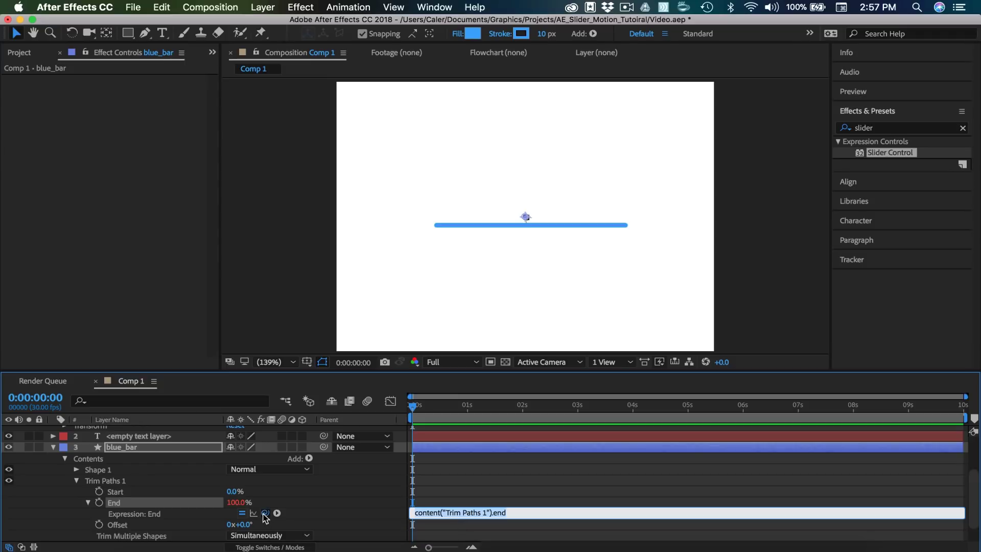
{"action": "left_click_drag", "start_coordinate": [265, 517], "coordinate": [119, 465]}
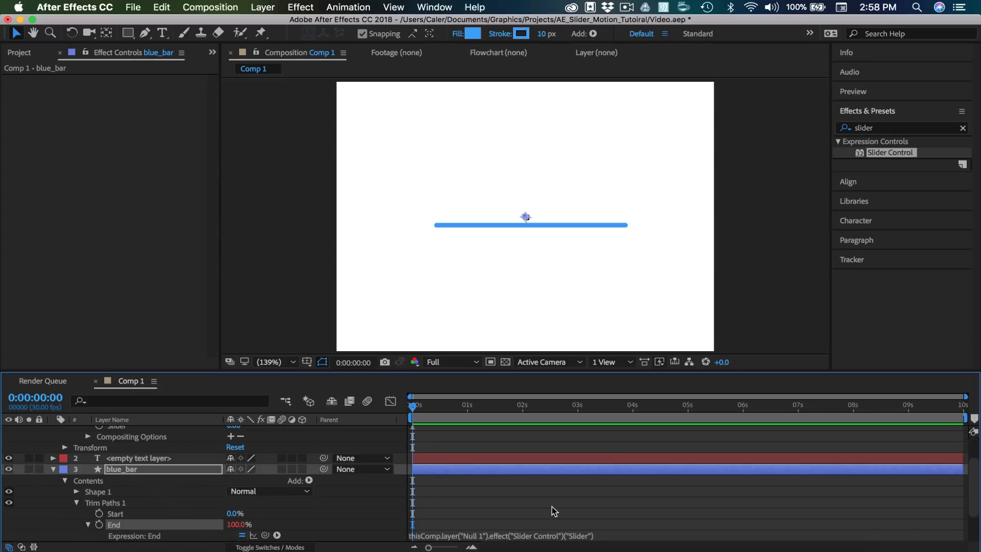
{"action": "scroll", "coordinate": [553, 511], "scroll_direction": "down", "scroll_amount": 2}
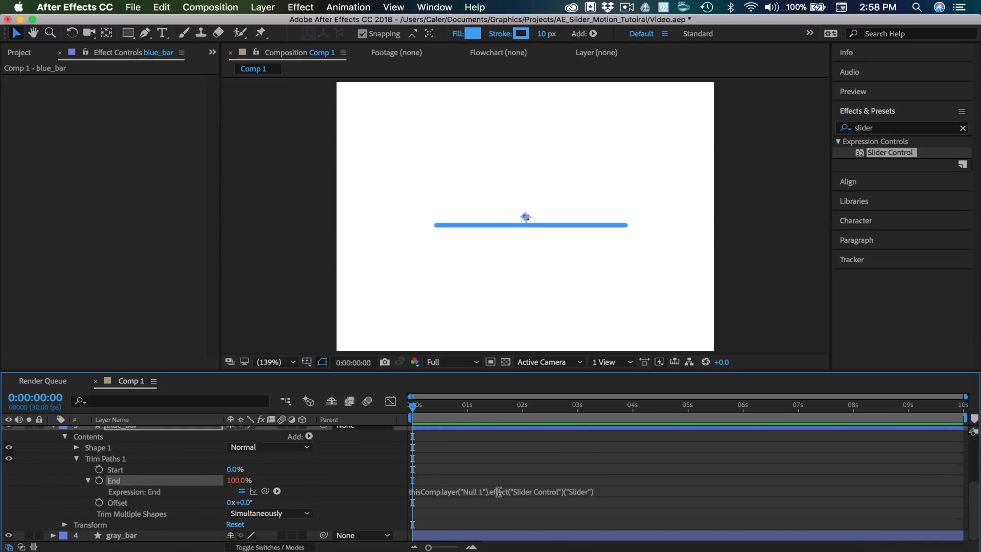
{"action": "scroll", "coordinate": [112, 516], "scroll_direction": "up", "scroll_amount": 4}
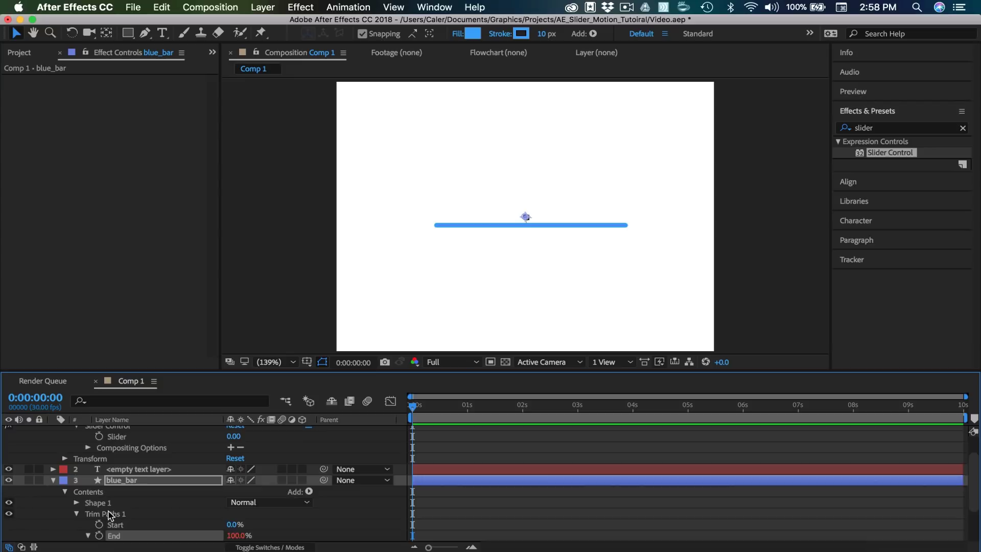
{"action": "mouse_move", "coordinate": [228, 468]}
{"action": "left_mouse_down"}
{"action": "mouse_move", "coordinate": [287, 473]}
{"action": "mouse_move", "coordinate": [263, 474]}
{"action": "left_mouse_up"}
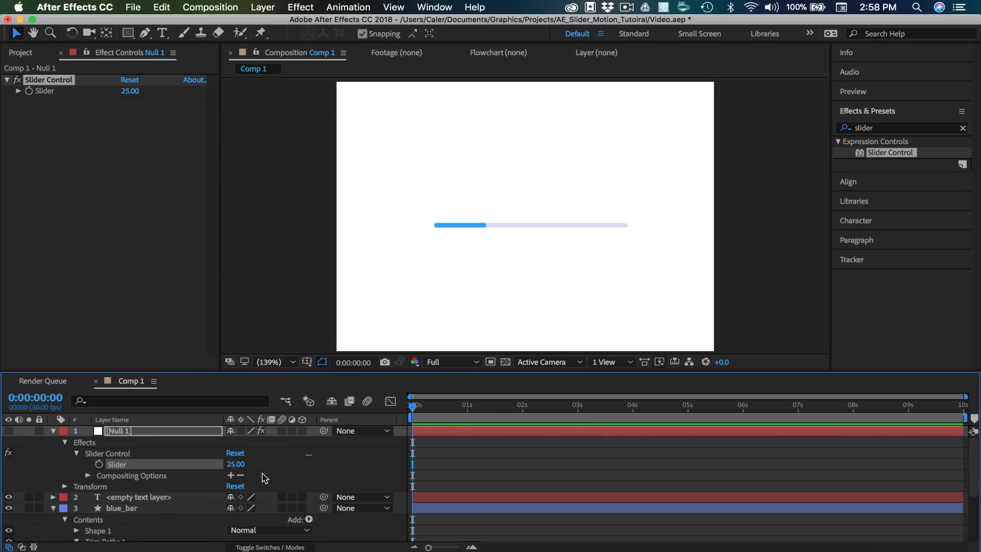
Link the text layer's Source Text to Null 1's Slider, then scrub the Slider to 29.
{"action": "key", "text": "super+z"}
{"action": "scroll", "coordinate": [155, 454], "scroll_direction": "down", "scroll_amount": 3}
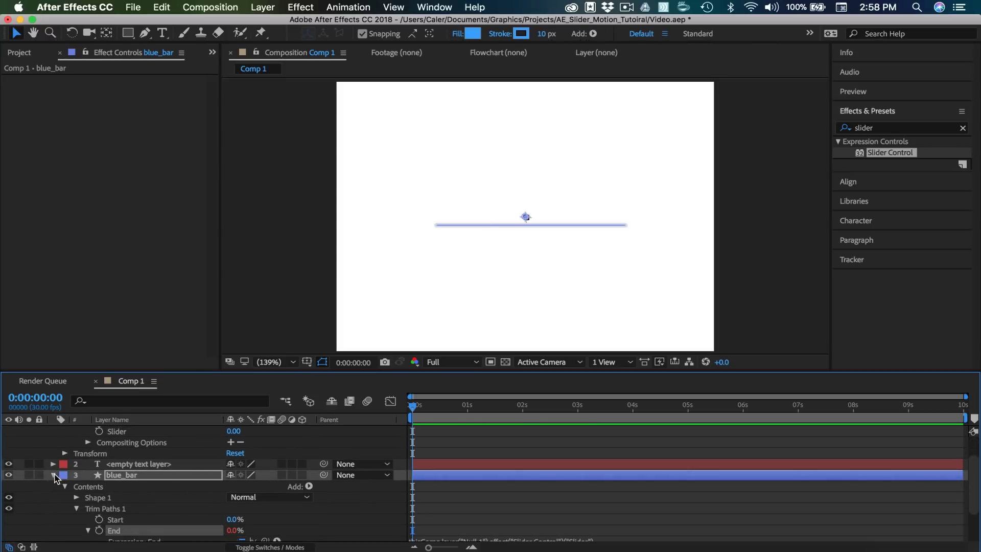
{"action": "left_click", "coordinate": [53, 463]}
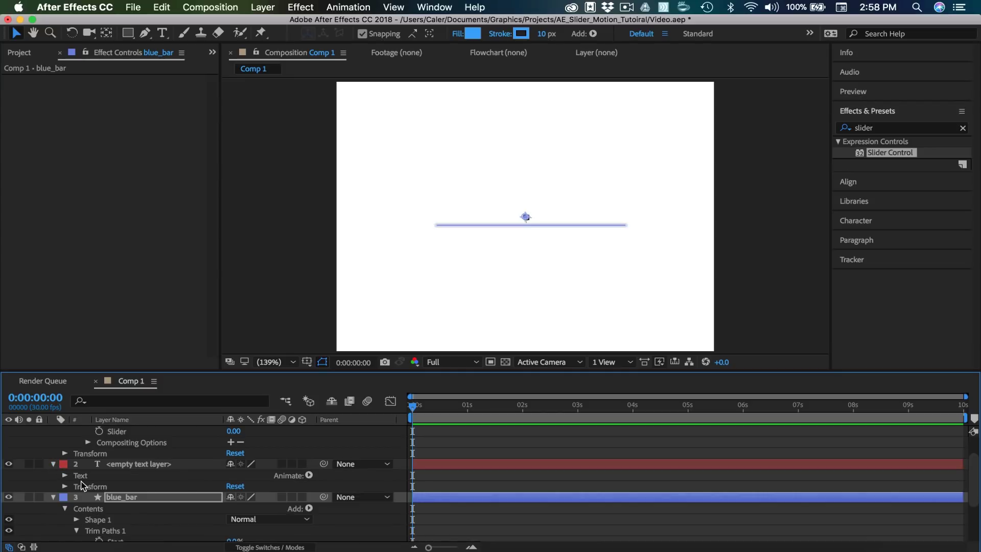
{"action": "left_click", "coordinate": [64, 475]}
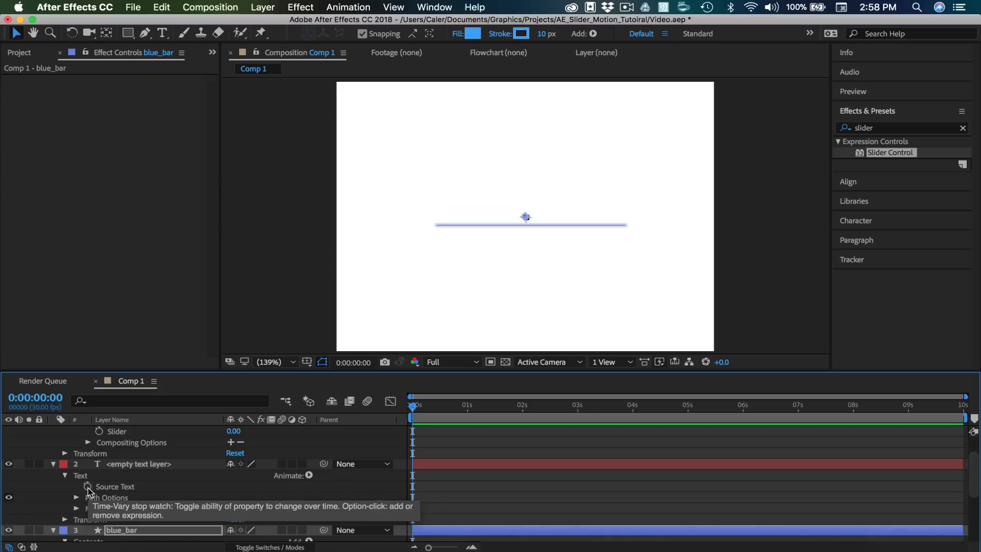
{"action": "left_click", "coordinate": [88, 485], "text": "alt"}
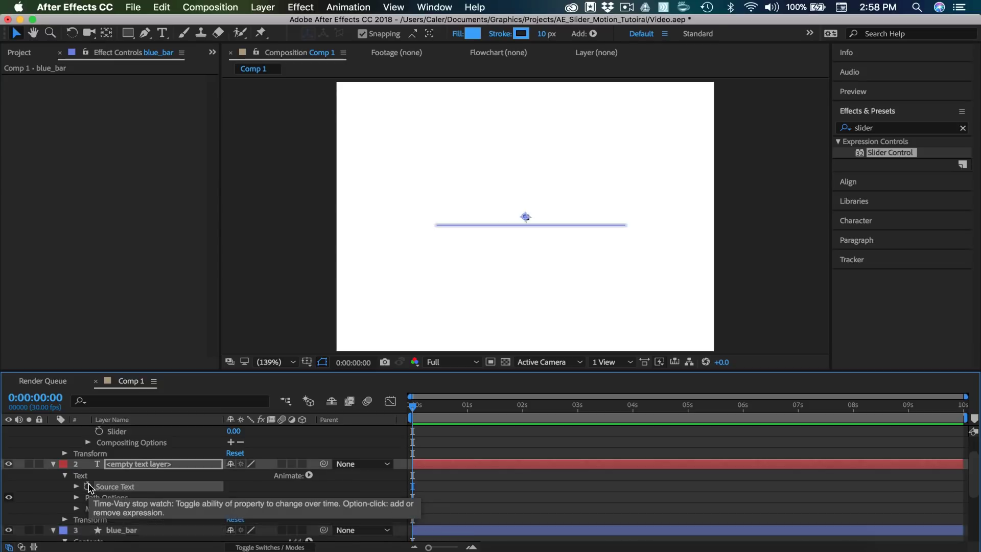
{"action": "left_click_drag", "start_coordinate": [266, 497], "coordinate": [121, 467]}
{"action": "left_click", "coordinate": [528, 477]}
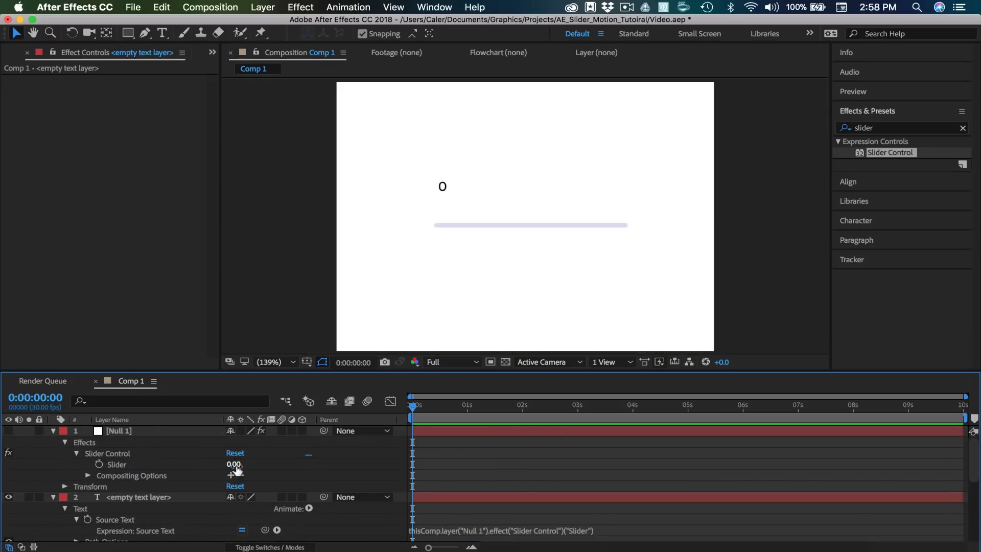
{"action": "left_click_drag", "start_coordinate": [232, 466], "coordinate": [265, 476]}
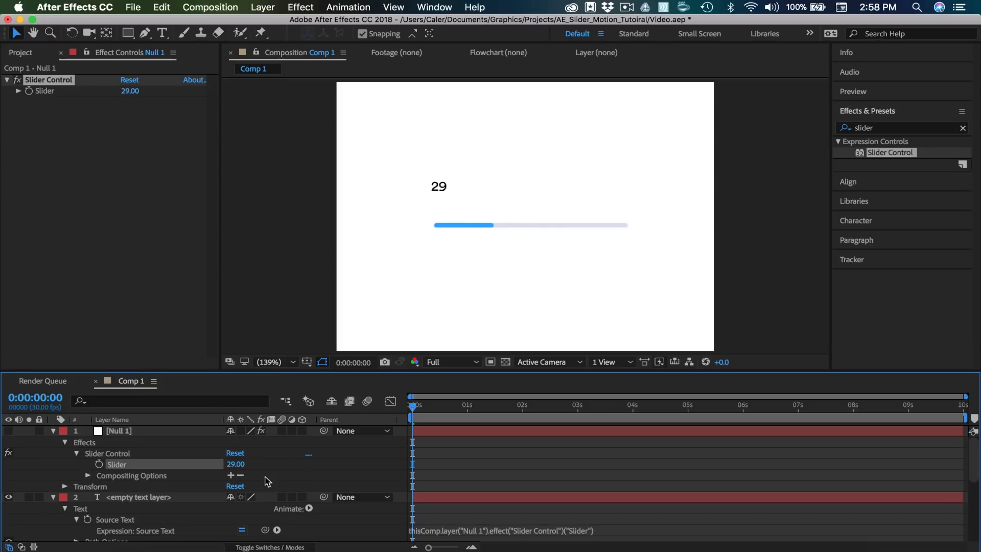
{"action": "scroll", "coordinate": [279, 464], "scroll_direction": "down", "scroll_amount": 1}
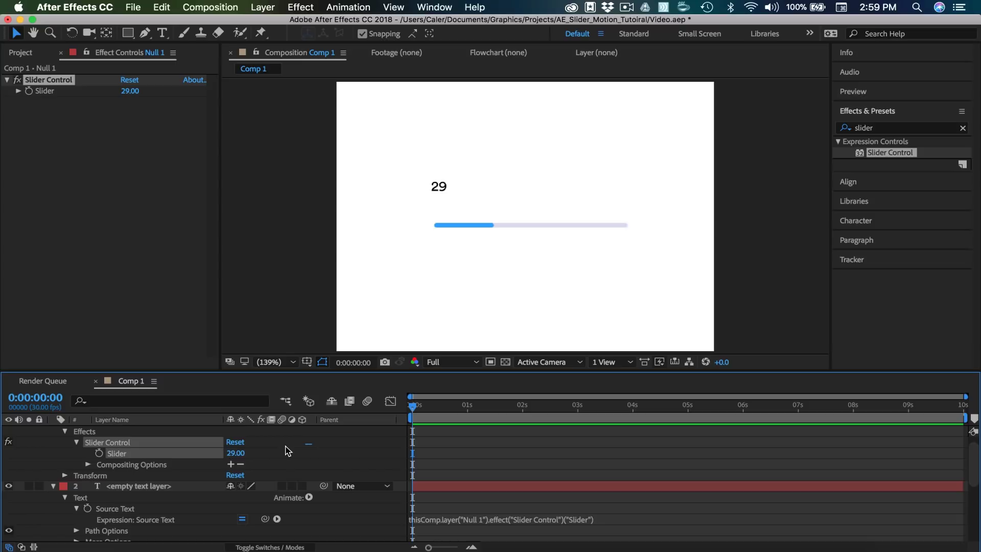
Set Null 1's Slider to 29.5.
{"action": "scroll", "coordinate": [288, 450], "scroll_direction": "down", "scroll_amount": 6}
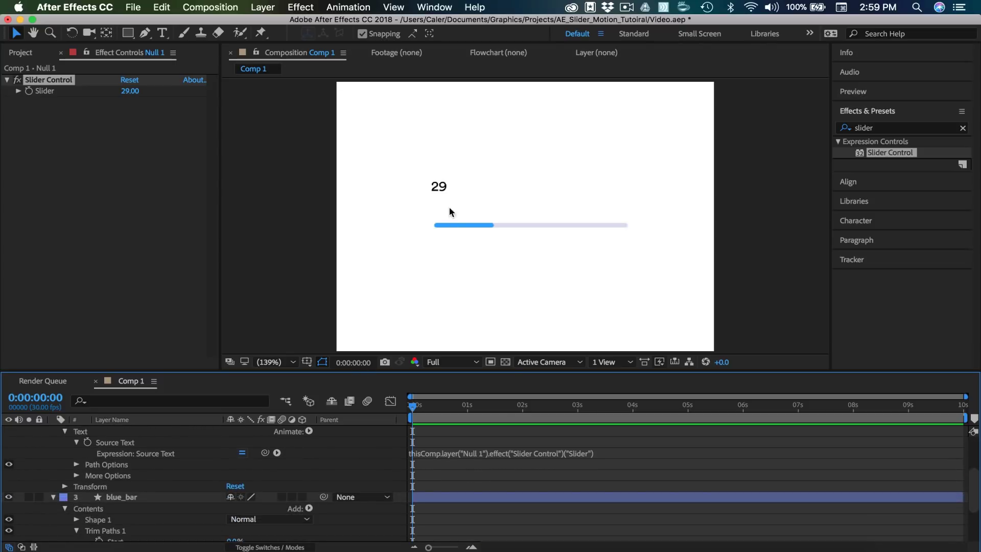
{"action": "scroll", "coordinate": [479, 479], "scroll_direction": "up", "scroll_amount": 7}
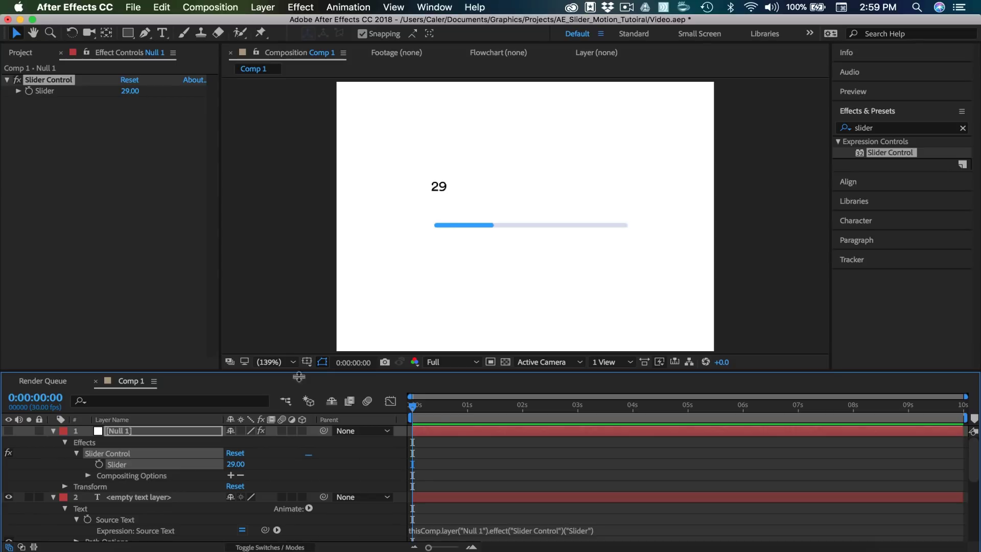
{"action": "left_click", "coordinate": [236, 464]}
{"action": "type", "text": "29.5"}
{"action": "key", "text": "Return"}
Wrap the Source Text expression in Math.round() so the label shows whole numbers.
{"action": "scroll", "coordinate": [479, 460], "scroll_direction": "down", "scroll_amount": 3}
{"action": "scroll", "coordinate": [479, 460], "scroll_direction": "up", "scroll_amount": 2}
{"action": "scroll", "coordinate": [479, 460], "scroll_direction": "down", "scroll_amount": 4}
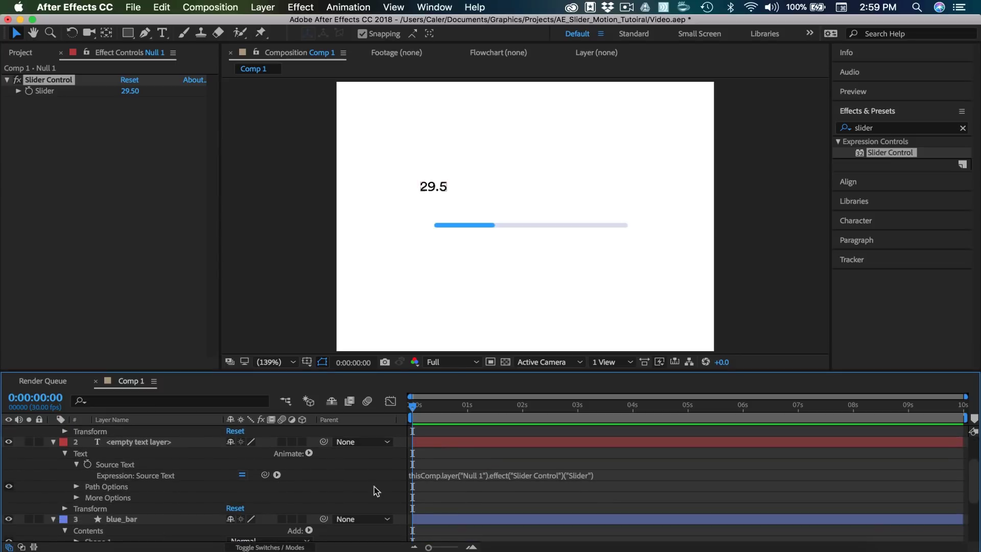
{"action": "left_click", "coordinate": [422, 474]}
{"action": "left_click", "coordinate": [414, 474]}
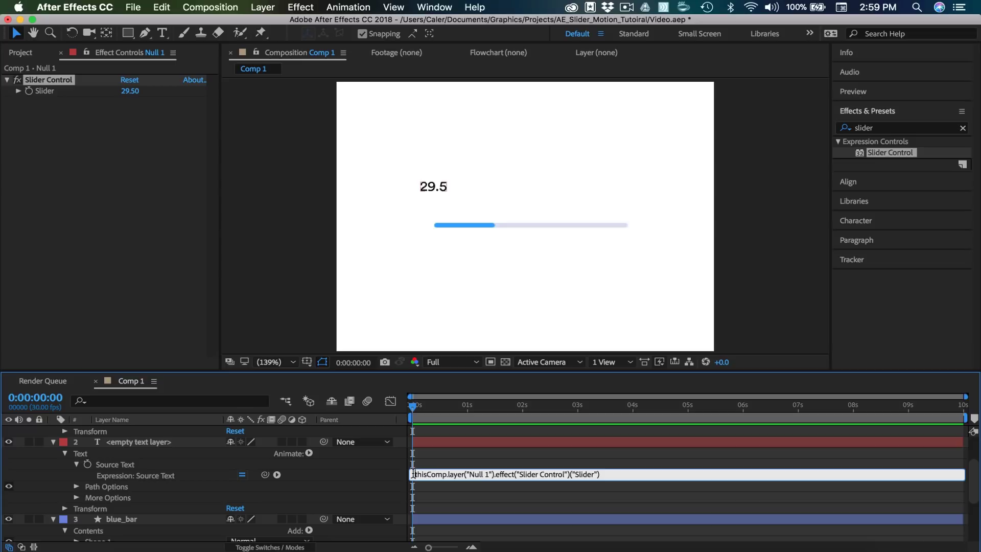
{"action": "type", "text": "Math.rou"}
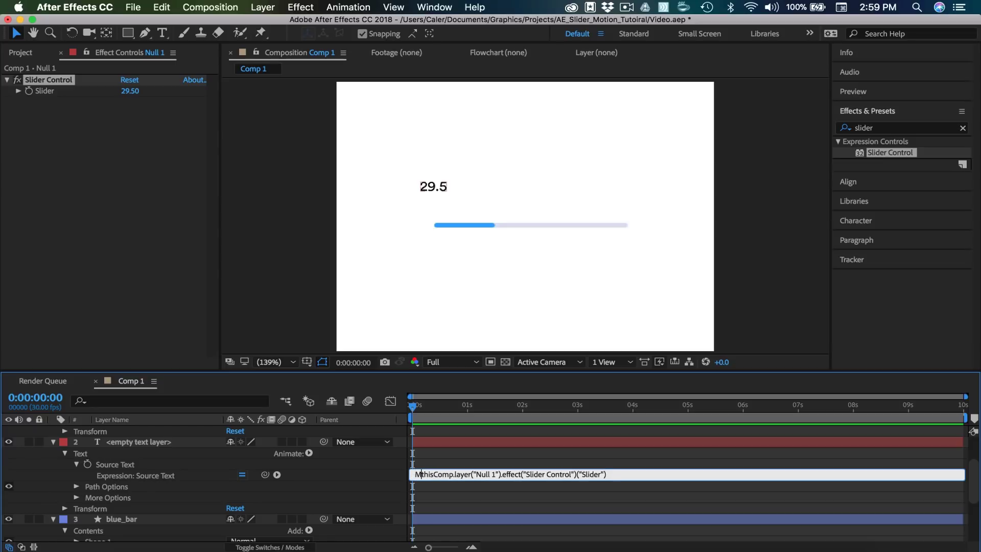
{"action": "type", "text": "nd"}
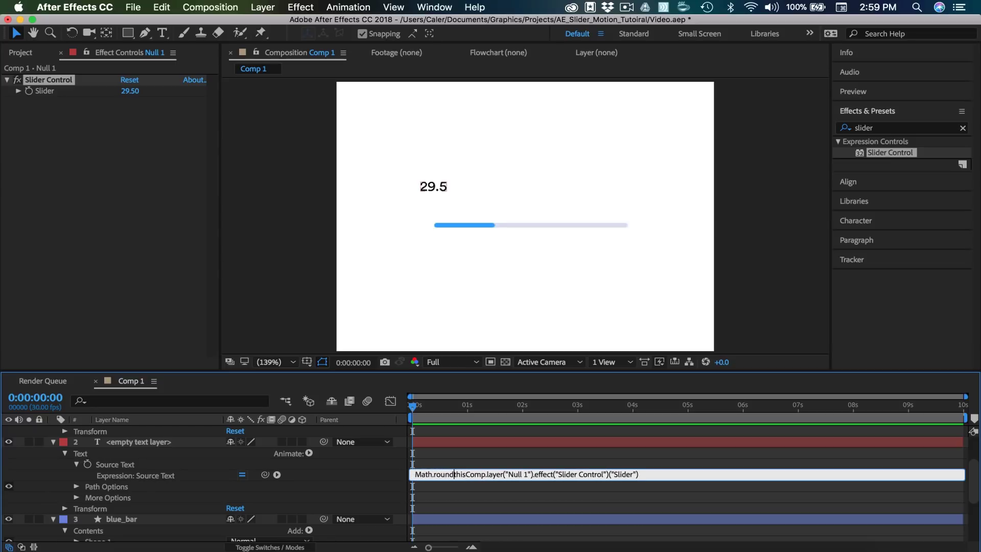
{"action": "type", "text": "("}
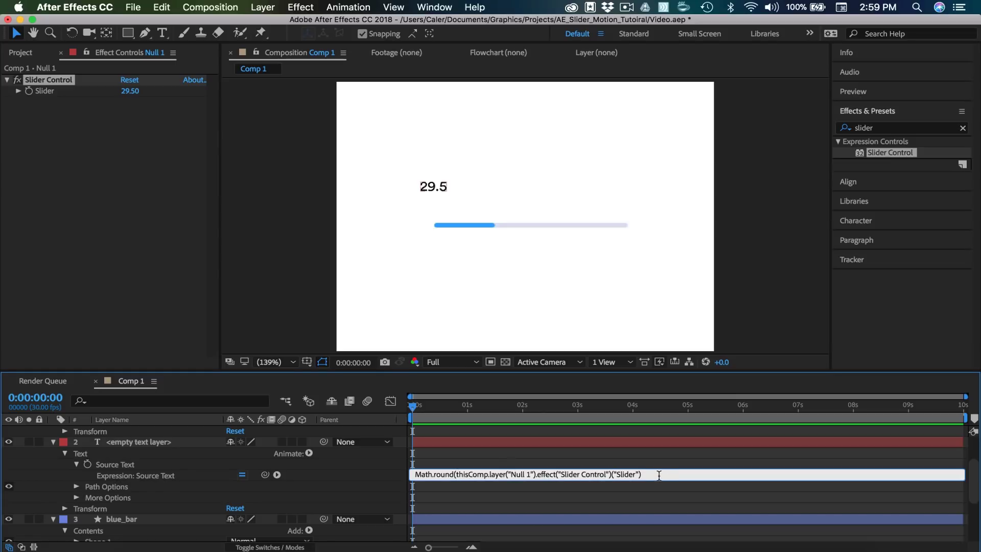
{"action": "left_click", "coordinate": [479, 496]}
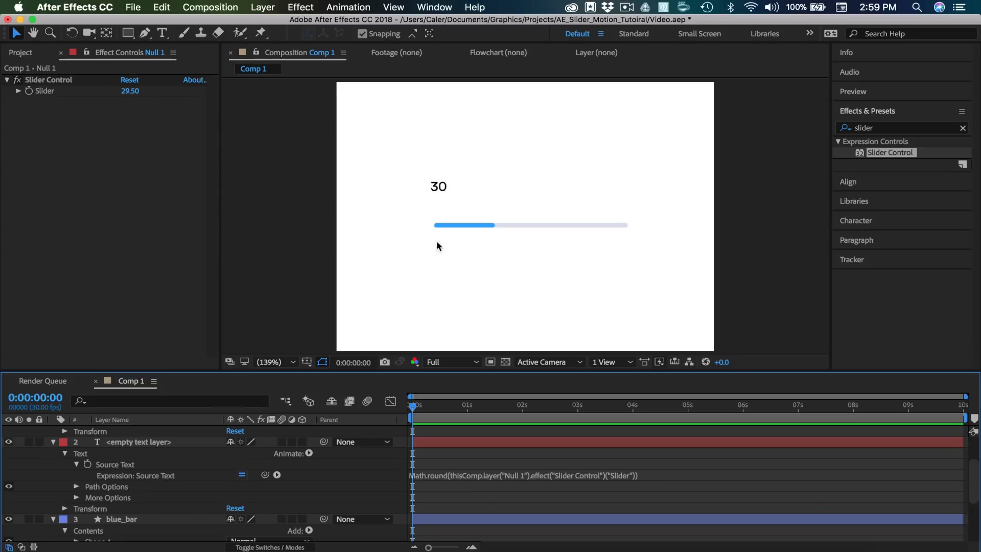
Set Null 1's Slider to 30 so the label reads 30.
{"action": "scroll", "coordinate": [238, 483], "scroll_direction": "up", "scroll_amount": 3}
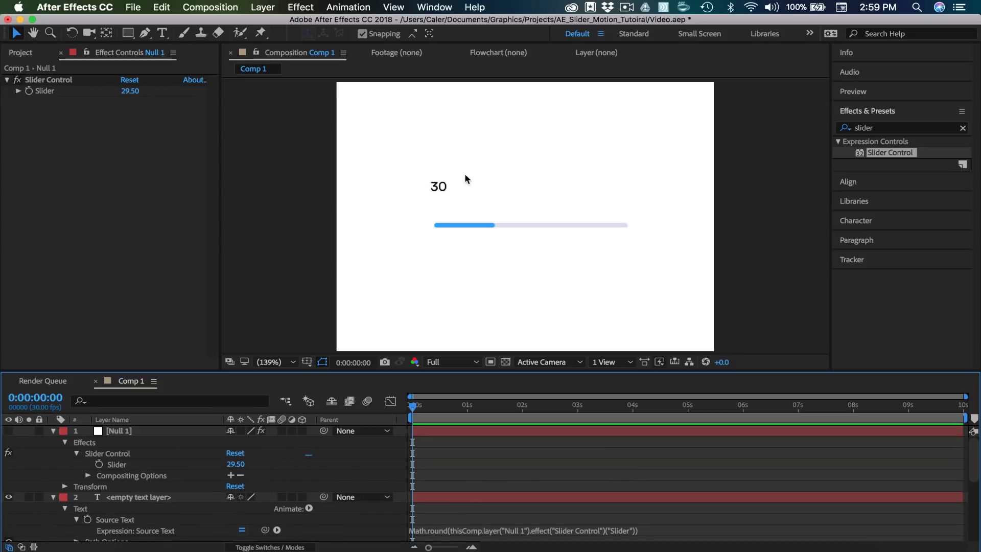
{"action": "left_click", "coordinate": [235, 464]}
{"action": "type", "text": "30"}
{"action": "key", "text": "Return"}
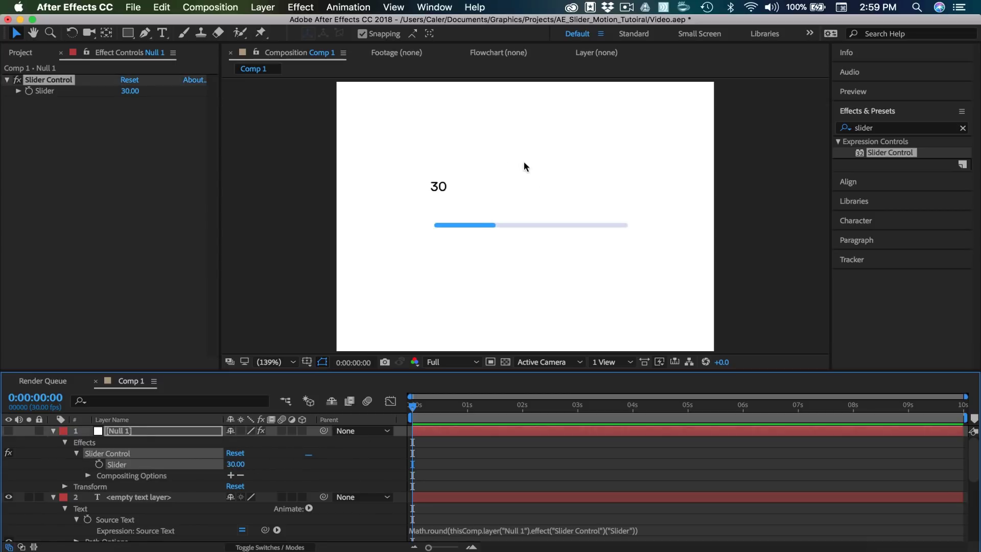
Left-align the paragraph text of the 30 number label.
{"action": "left_click", "coordinate": [432, 189]}
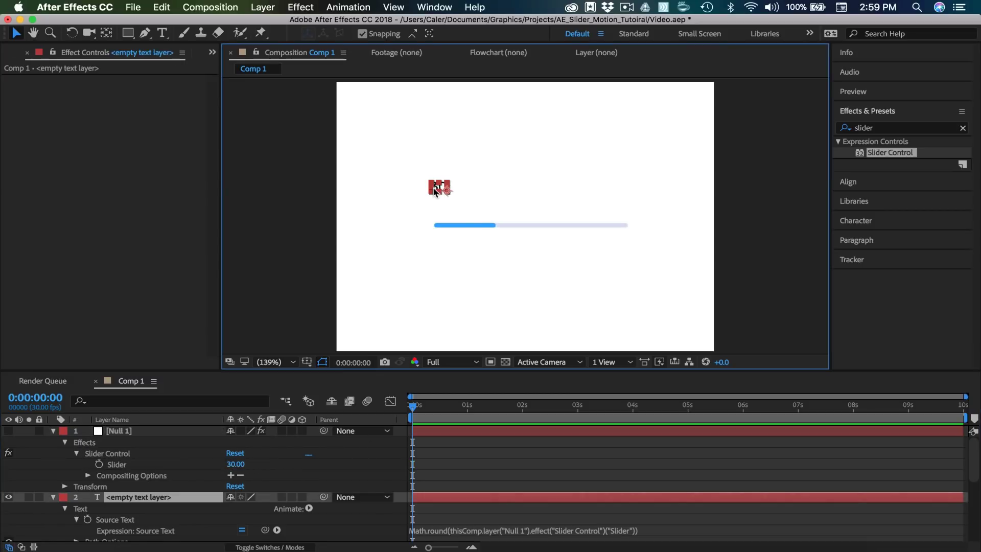
{"action": "left_click", "coordinate": [867, 221]}
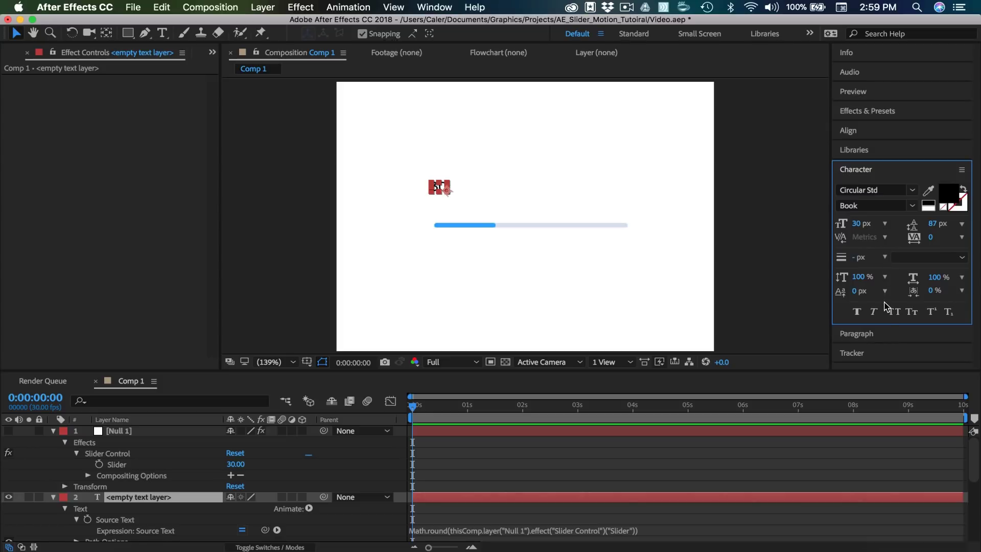
{"action": "left_click", "coordinate": [865, 333]}
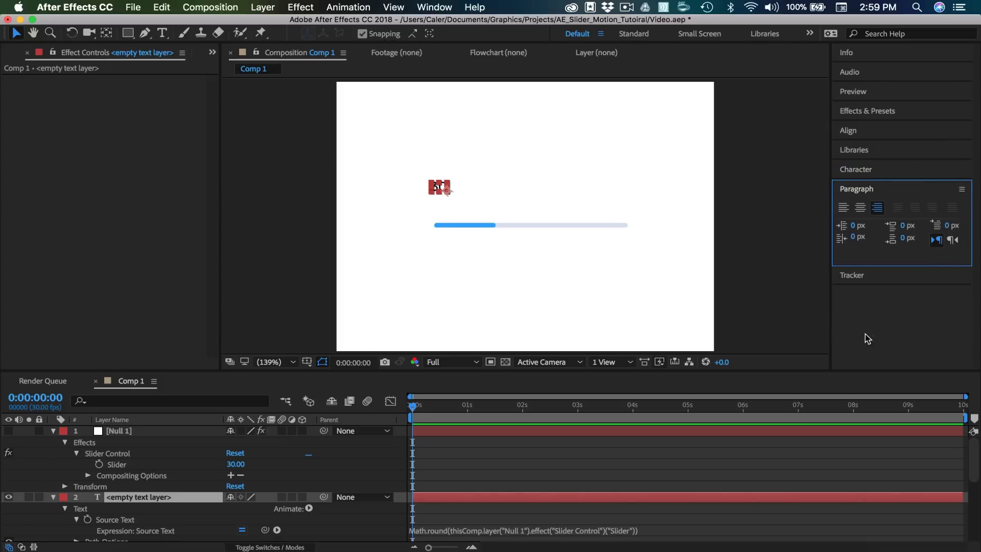
{"action": "left_click", "coordinate": [844, 208]}
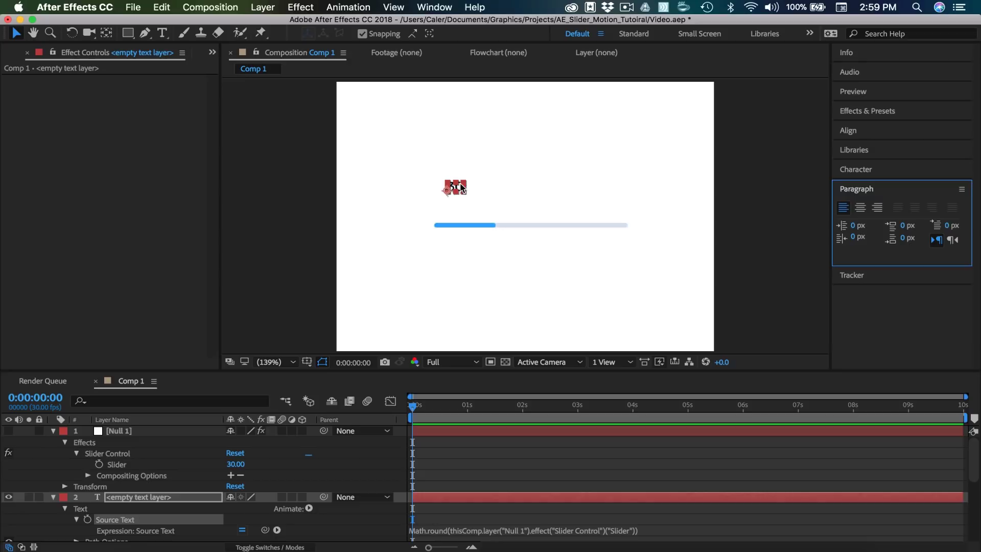
Move the 30 label so it sits just above the blue bar's left end.
{"action": "left_click", "coordinate": [450, 196]}
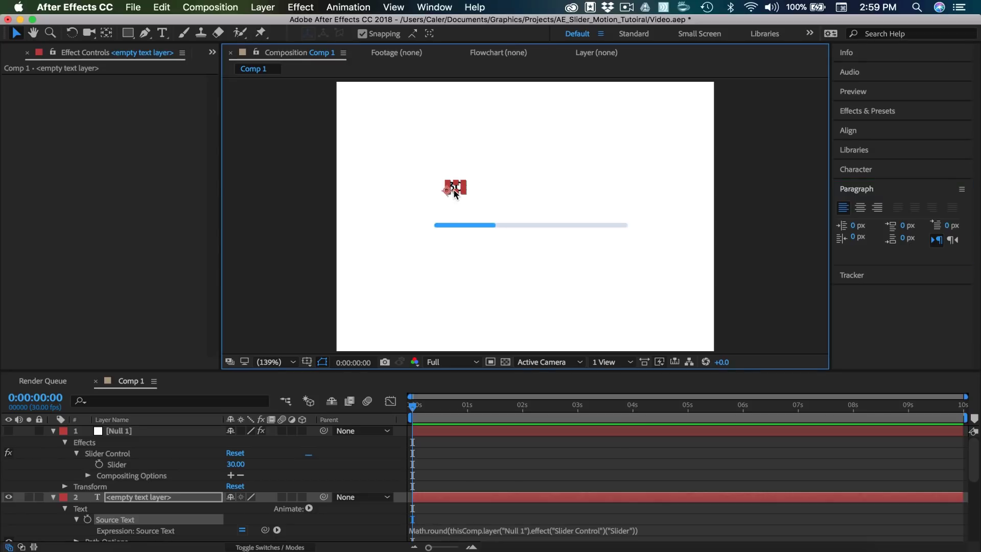
{"action": "key", "text": "."}
{"action": "left_click_drag", "start_coordinate": [422, 177], "coordinate": [395, 219]}
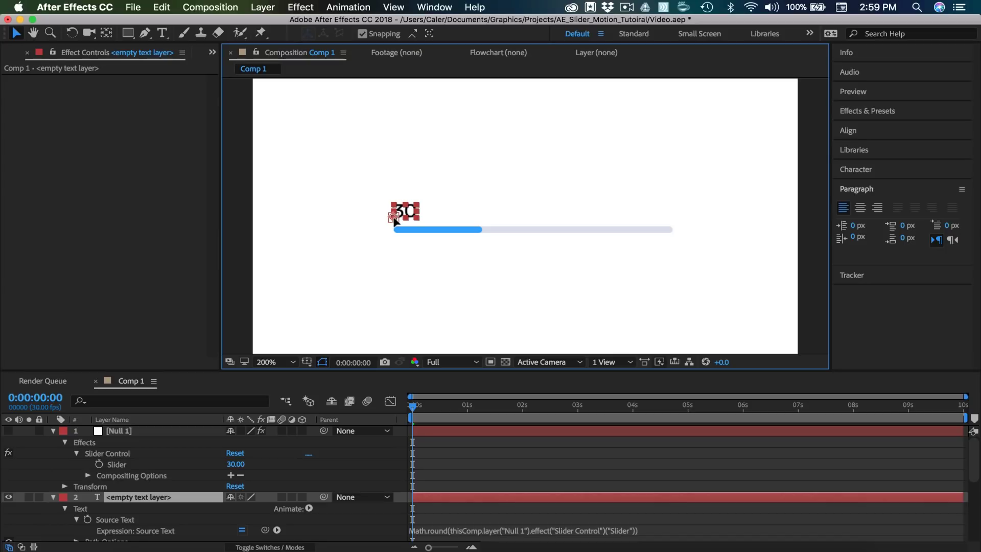
{"action": "left_click", "coordinate": [438, 269]}
{"action": "key", "text": "comma"}
{"action": "key", "text": "period"}
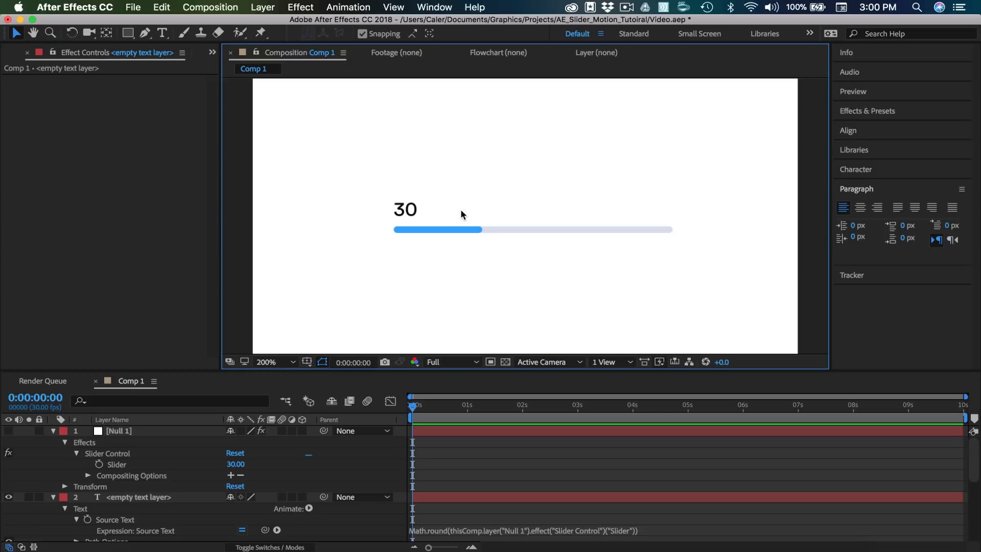
{"action": "left_click", "coordinate": [411, 210]}
Draw a small circle shape just left of the blue bar.
{"action": "left_click", "coordinate": [52, 433]}
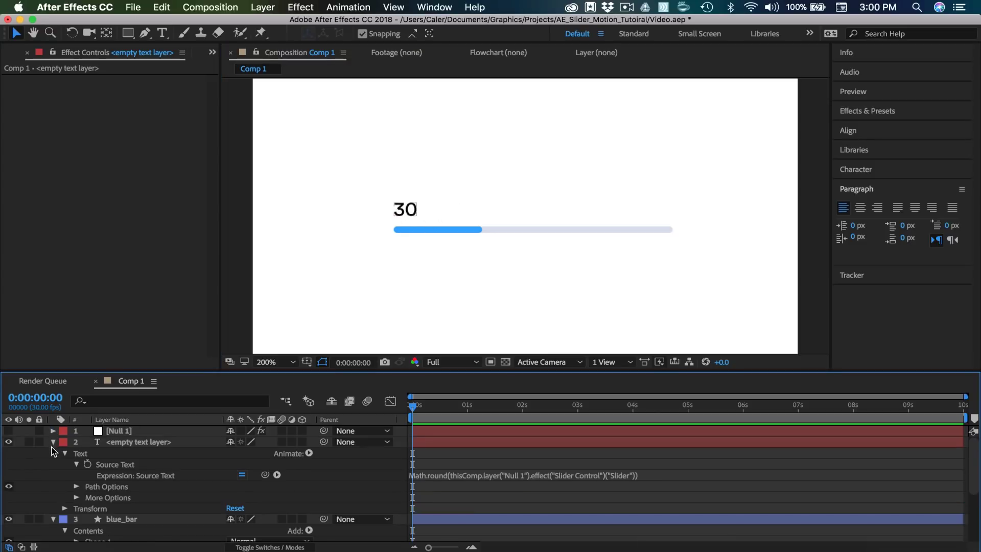
{"action": "left_click", "coordinate": [54, 443]}
{"action": "left_click", "coordinate": [53, 453]}
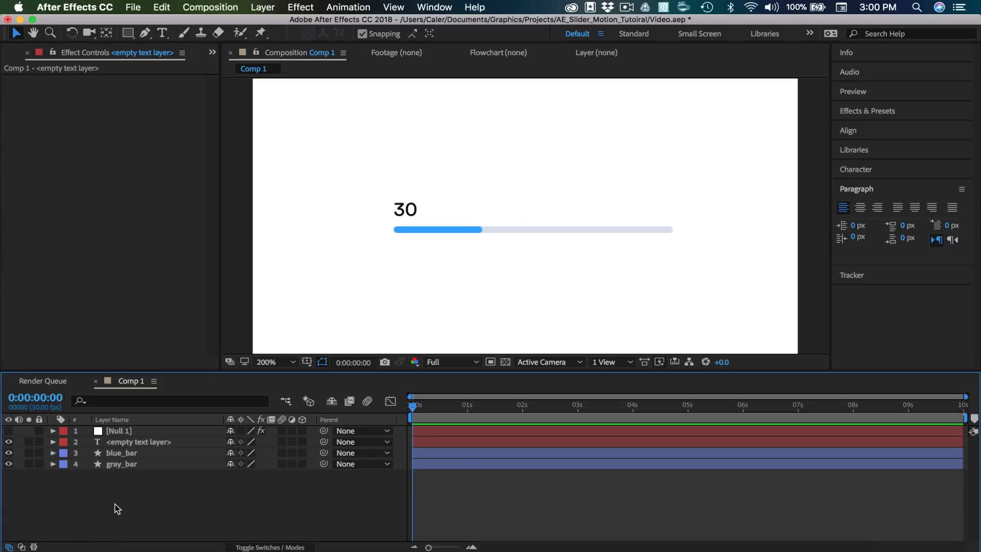
{"action": "left_click", "coordinate": [404, 258]}
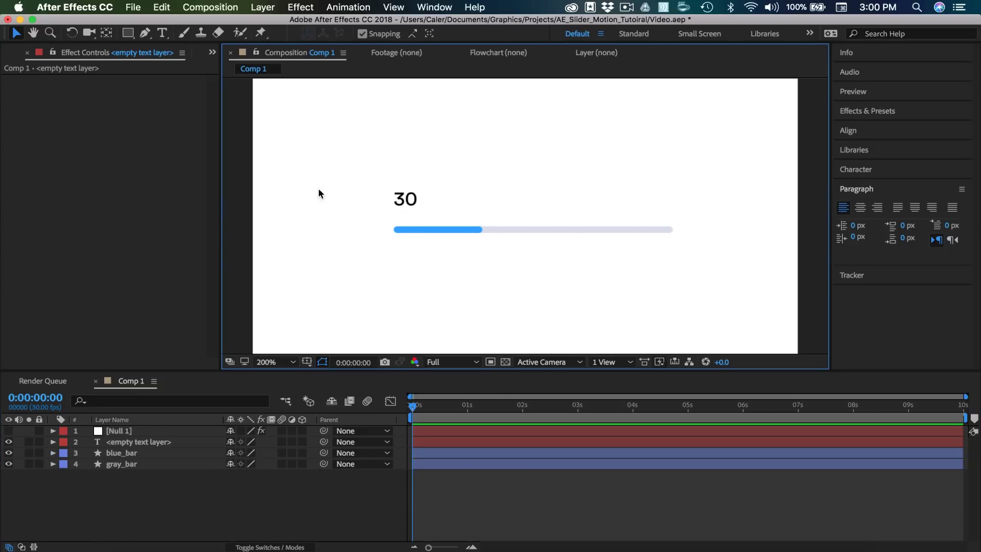
{"action": "left_click_drag", "start_coordinate": [128, 33], "coordinate": [176, 62]}
{"action": "left_click_drag", "start_coordinate": [359, 211], "coordinate": [381, 233]}
{"action": "key", "text": "v"}
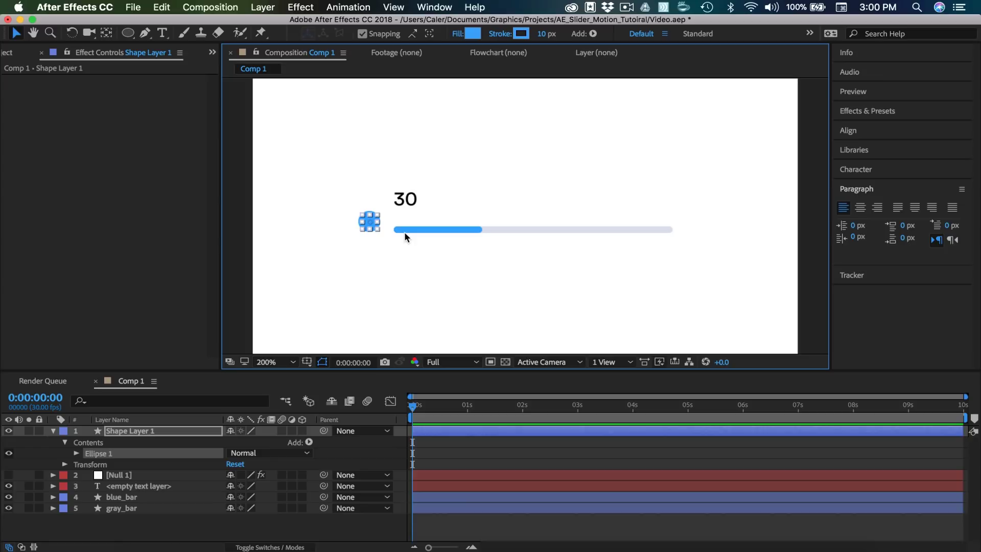
Move the circle layer's anchor point onto the bar.
{"action": "left_click", "coordinate": [441, 429]}
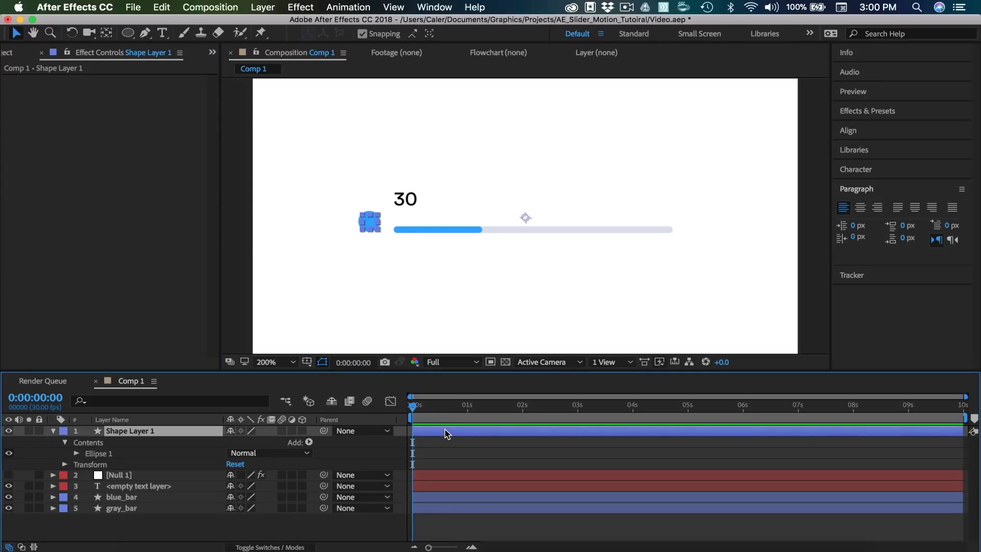
{"action": "key", "text": "y"}
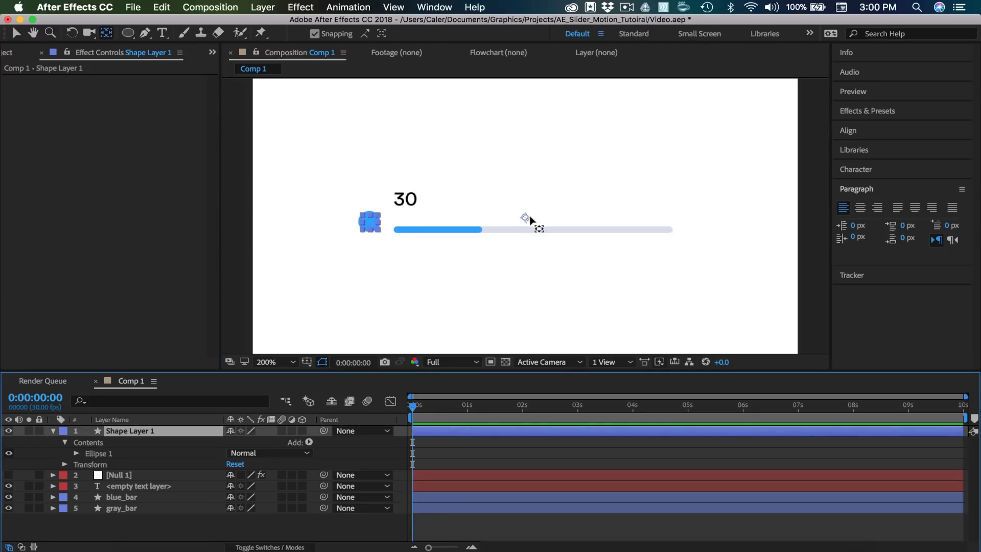
{"action": "left_click_drag", "start_coordinate": [526, 220], "coordinate": [366, 216]}
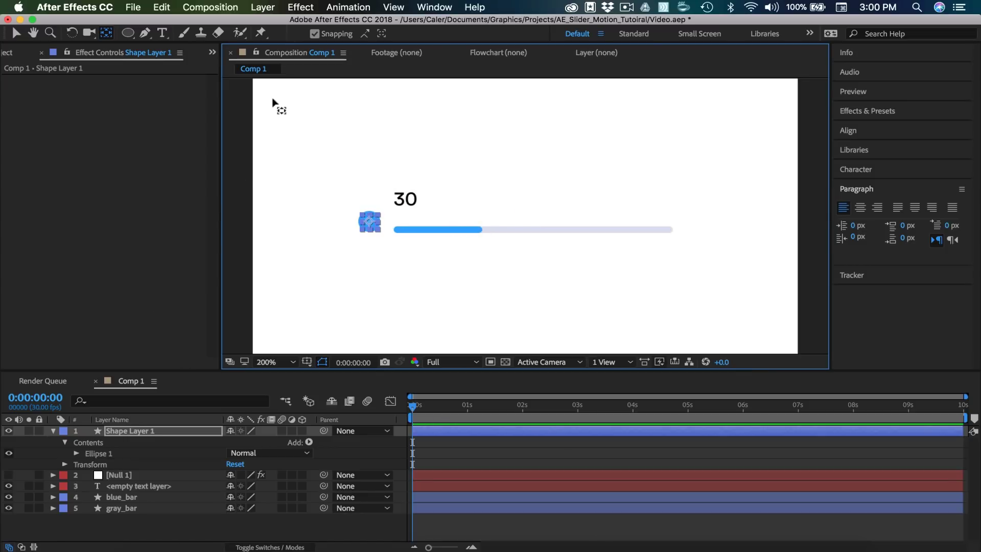
{"action": "left_click", "coordinate": [16, 33]}
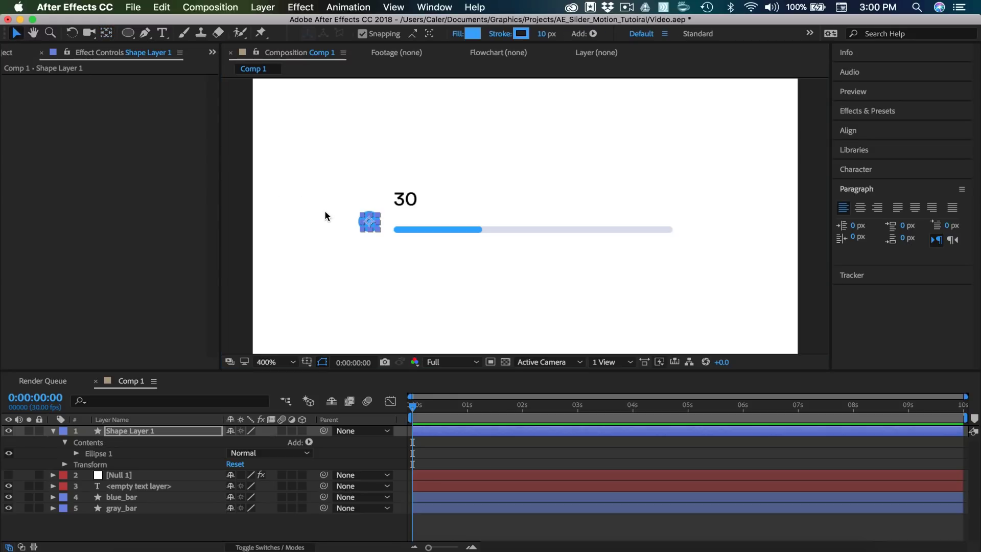
{"action": "scroll", "coordinate": [324, 210], "scroll_direction": "up", "scroll_amount": 2}
{"action": "left_click_drag", "start_coordinate": [335, 221], "coordinate": [422, 189]}
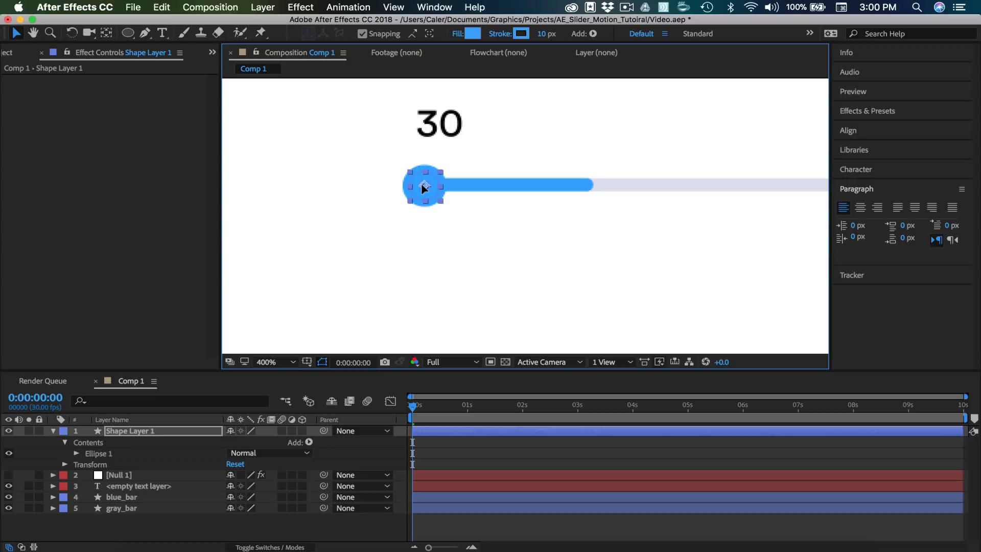
Set the circle knob layer's opacity to 60%.
{"action": "key", "text": "t"}
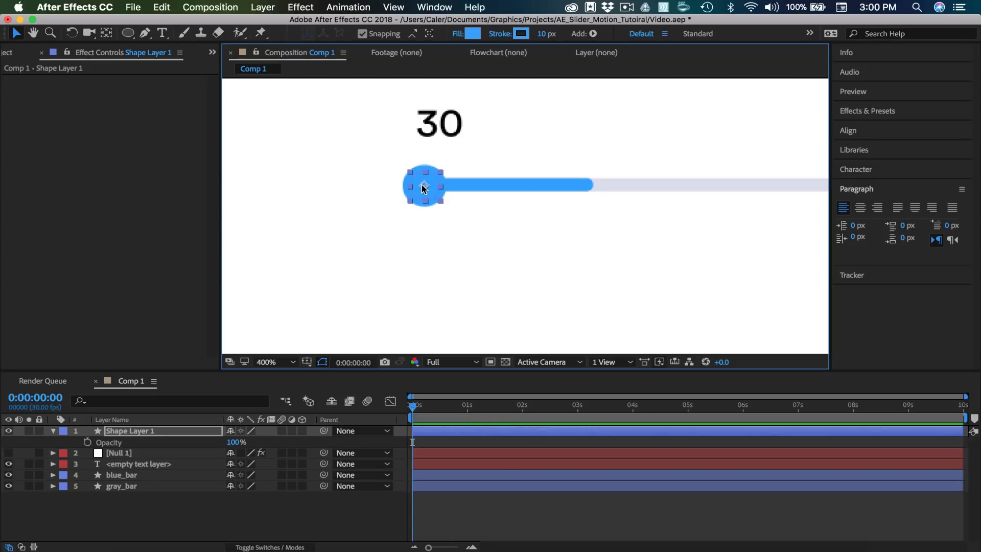
{"action": "left_click", "coordinate": [236, 441]}
{"action": "type", "text": "60"}
{"action": "key", "text": "Return"}
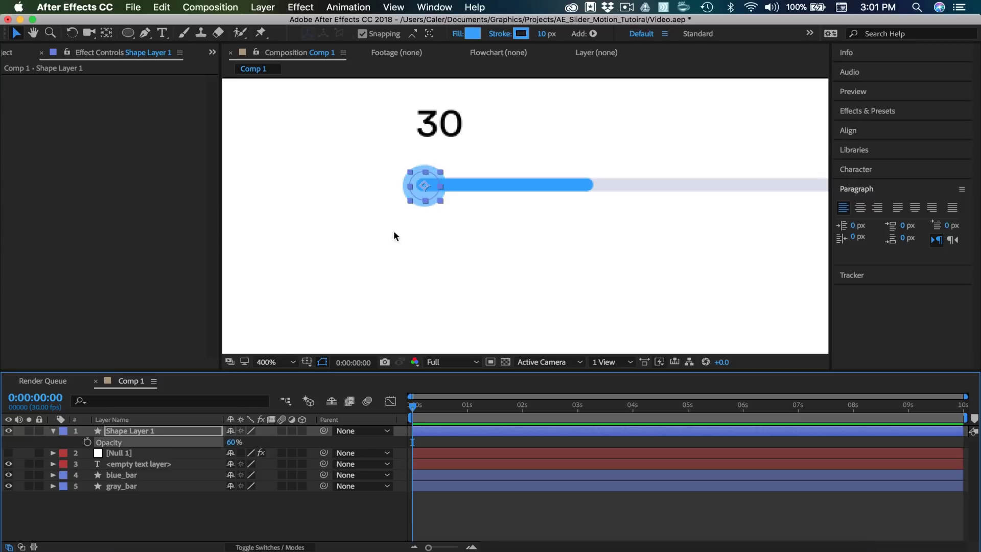
Nudge the knob onto the bar's start, then zoom out to see the whole slider.
{"action": "scroll", "coordinate": [434, 179], "scroll_direction": "up", "scroll_amount": 2}
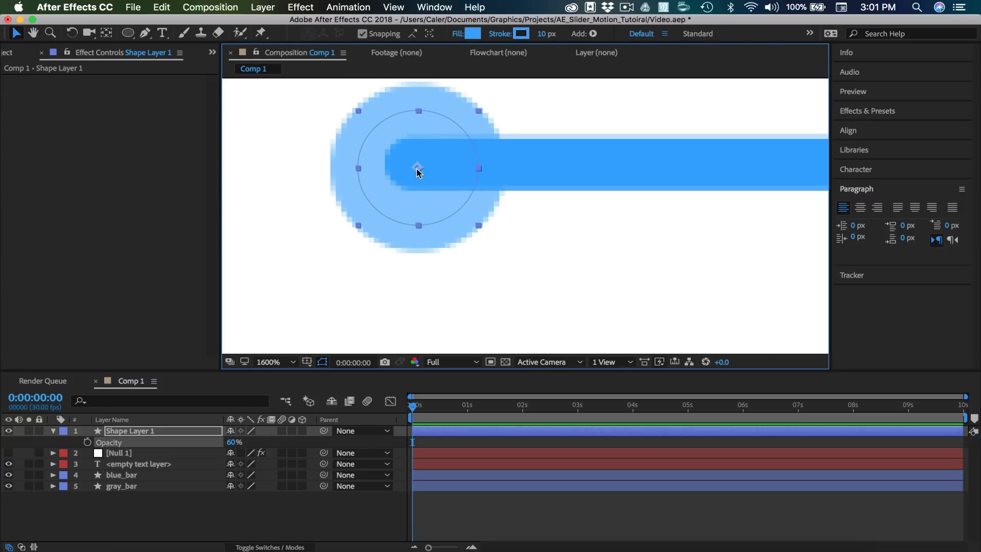
{"action": "left_click_drag", "start_coordinate": [414, 169], "coordinate": [409, 164]}
{"action": "key", "text": "comma"}
{"action": "key", "text": "comma"}
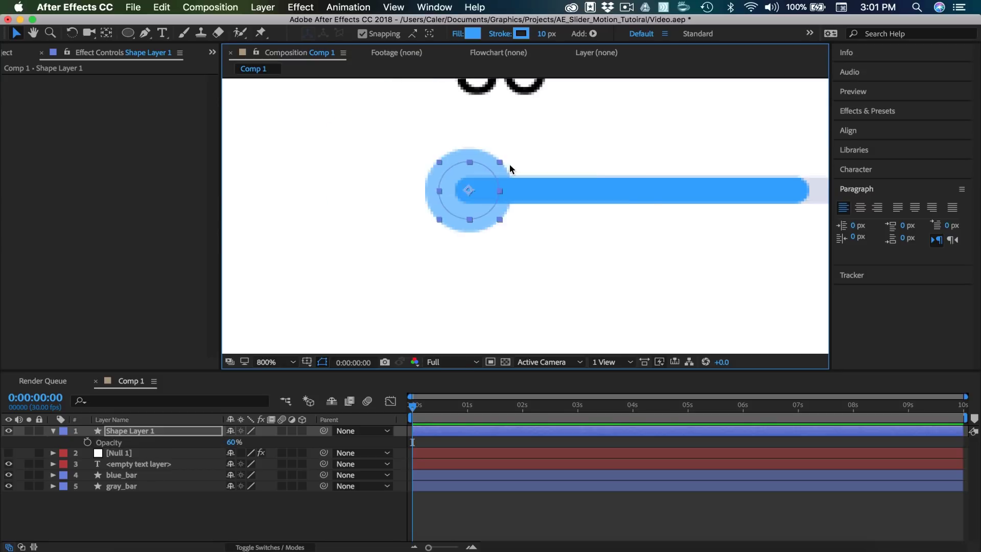
{"action": "scroll", "coordinate": [422, 255], "scroll_direction": "right", "scroll_amount": 5}
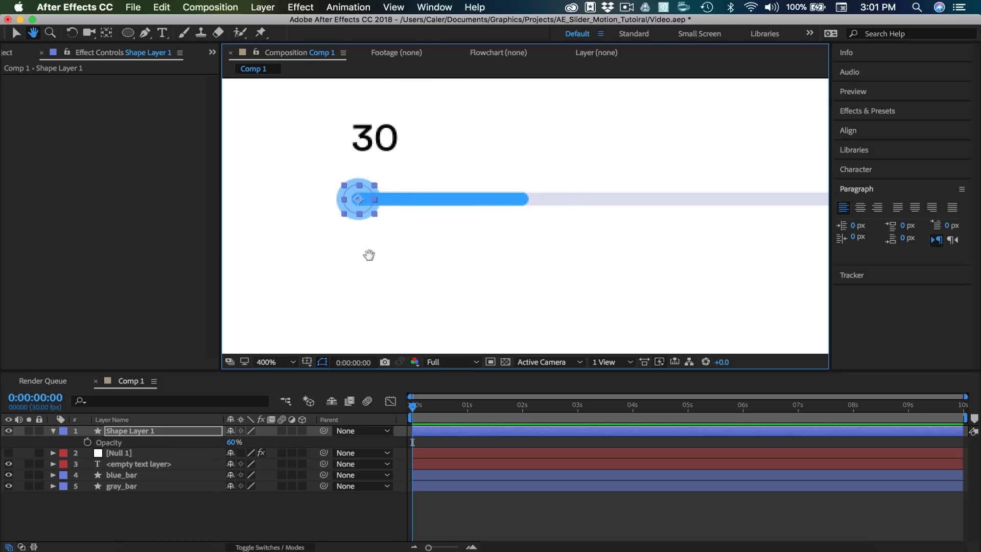
{"action": "key", "text": "comma"}
{"action": "scroll", "coordinate": [469, 230], "scroll_direction": "right", "scroll_amount": 2}
{"action": "left_click", "coordinate": [602, 215]}
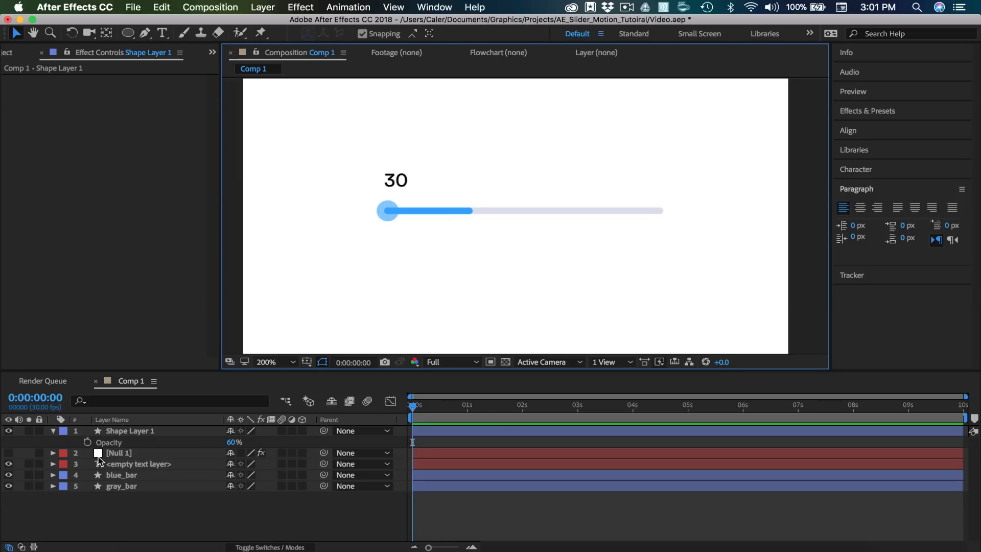
Set Null 1's Slider to 0 and keyframe it at one second.
{"action": "left_click", "coordinate": [53, 453]}
{"action": "left_click", "coordinate": [235, 486]}
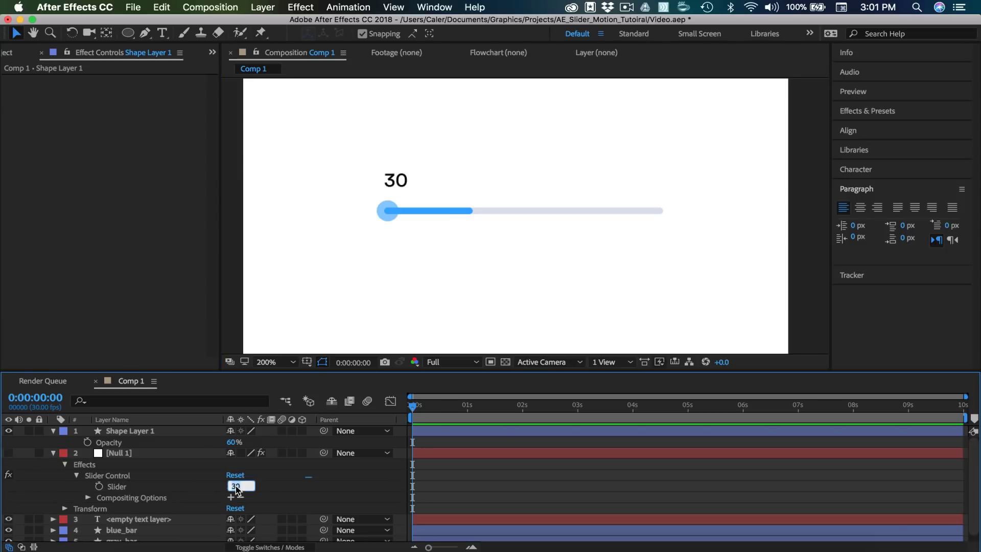
{"action": "type", "text": "0"}
{"action": "key", "text": "Return"}
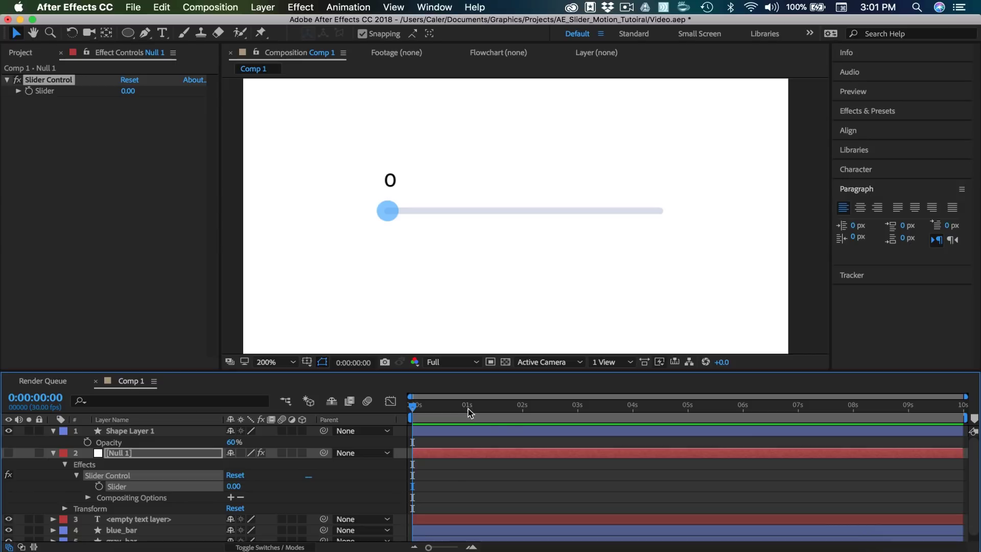
{"action": "left_click", "coordinate": [467, 408]}
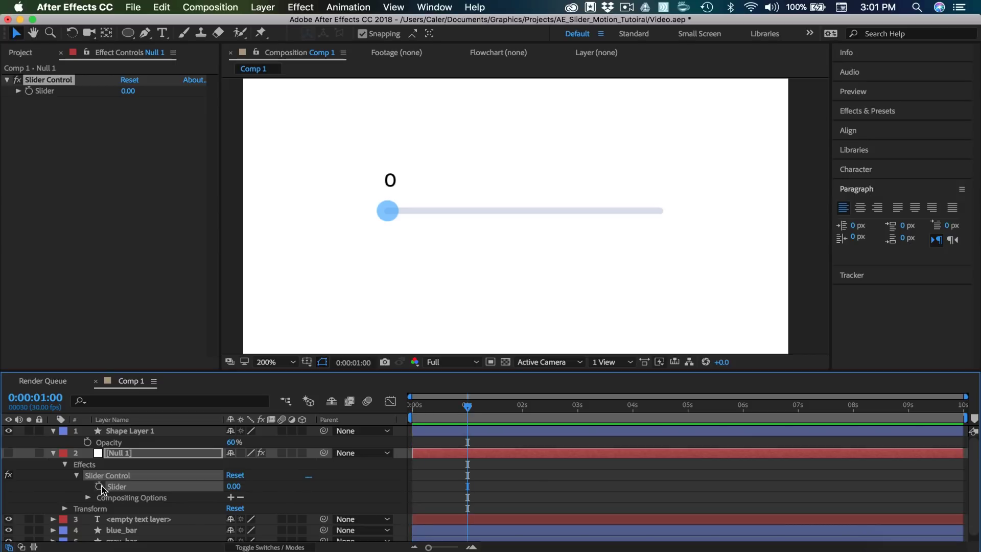
{"action": "left_click", "coordinate": [99, 486]}
Add a Position keyframe for the knob layer at one second.
{"action": "left_click", "coordinate": [119, 432]}
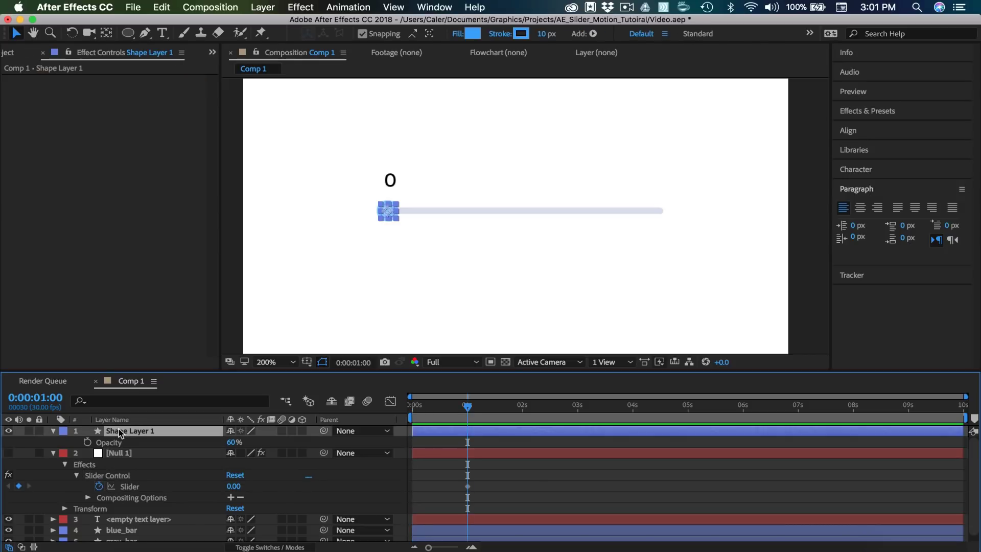
{"action": "key", "text": "t"}
{"action": "left_click", "coordinate": [53, 430]}
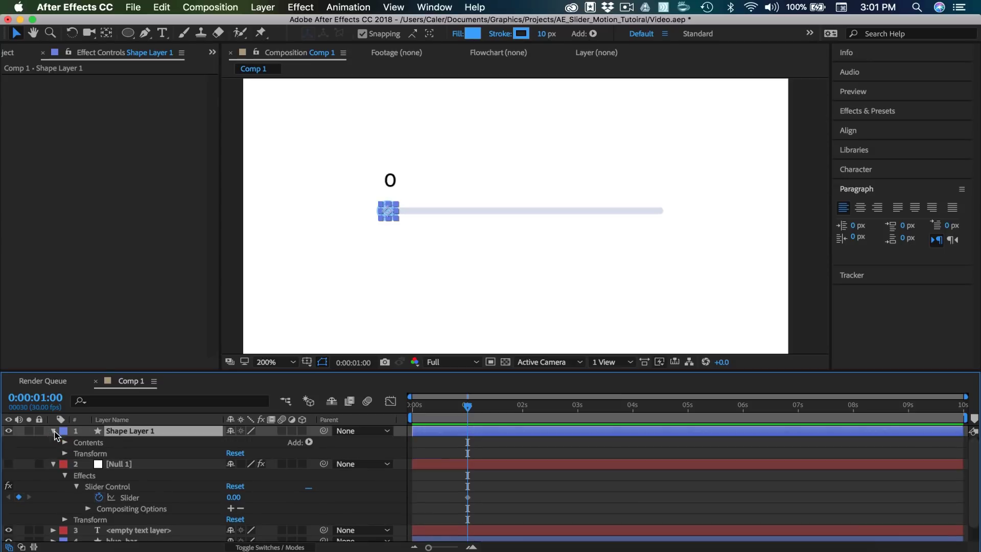
{"action": "left_click", "coordinate": [66, 453]}
{"action": "scroll", "coordinate": [152, 465], "scroll_direction": "down", "scroll_amount": 2}
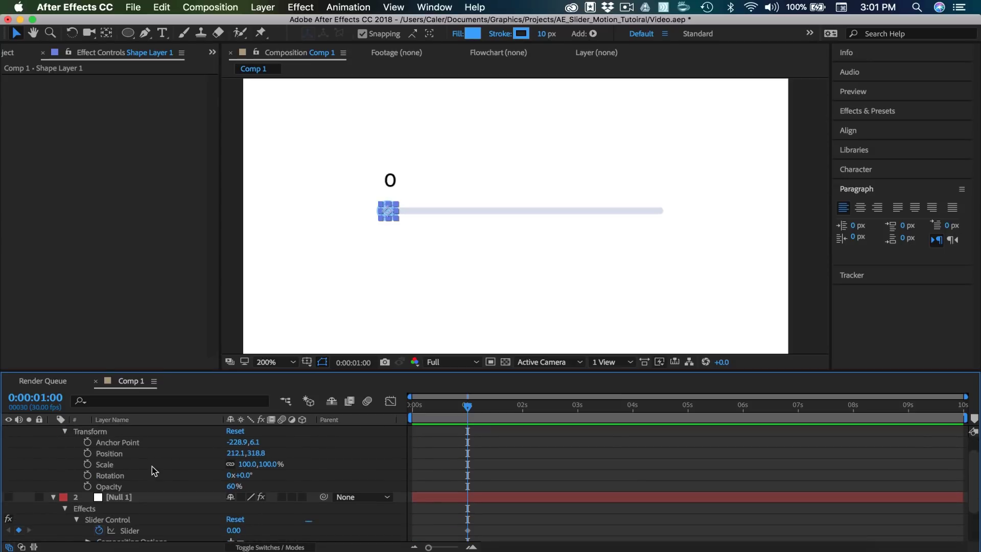
{"action": "left_click", "coordinate": [87, 453]}
{"action": "scroll", "coordinate": [133, 465], "scroll_direction": "up", "scroll_amount": 2}
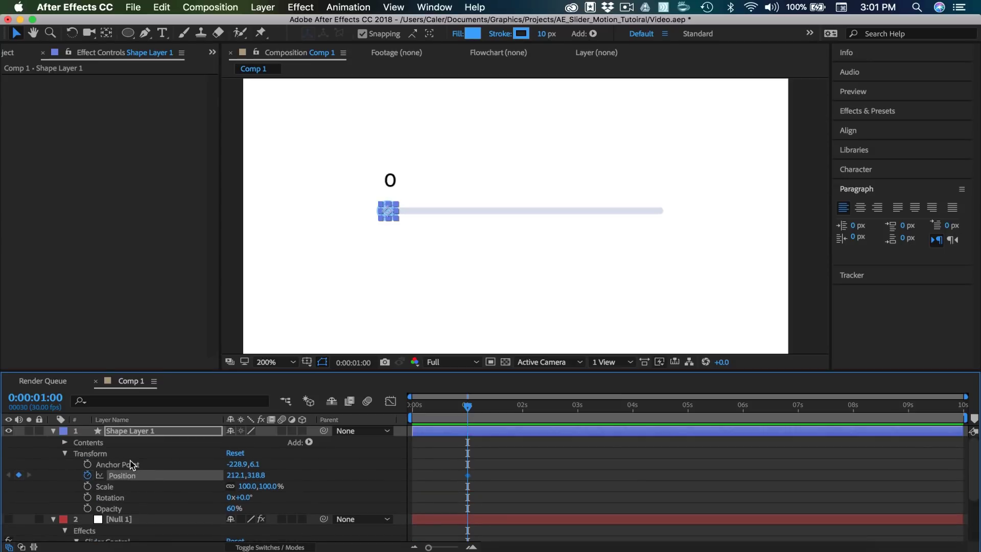
Rename the knob shape layer to Circle.
{"action": "right_click", "coordinate": [150, 433]}
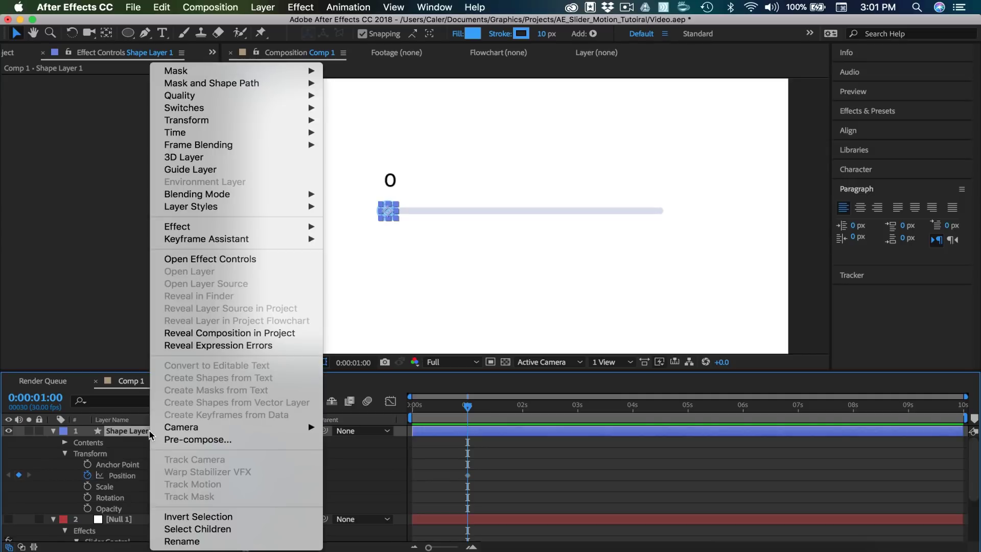
{"action": "left_click", "coordinate": [188, 535]}
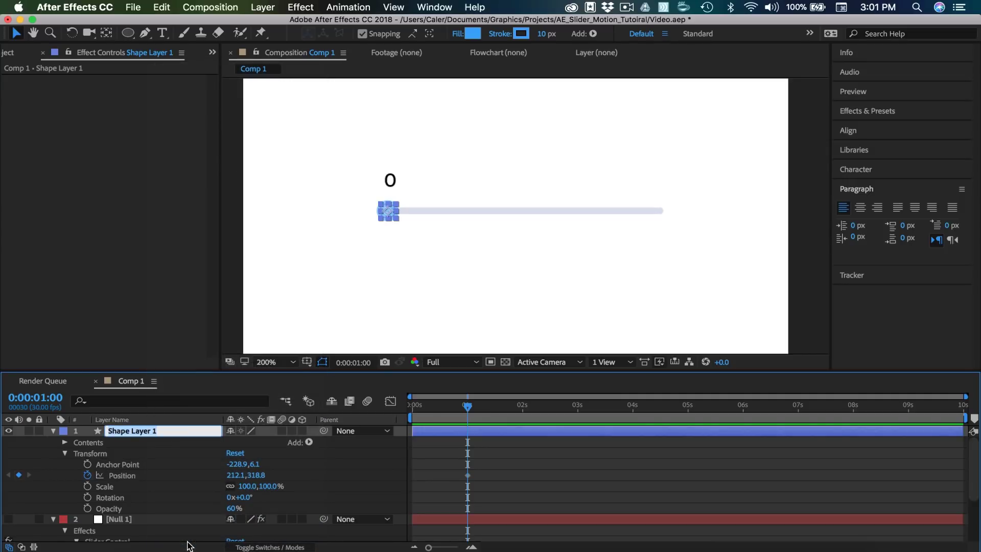
{"action": "type", "text": "C"}
{"action": "key", "text": "Return"}
{"action": "scroll", "coordinate": [470, 407], "scroll_direction": "down", "scroll_amount": 3}
At two seconds, raise the Slider to 70 and move the Circle knob to the bar's end.
{"action": "left_click_drag", "start_coordinate": [468, 407], "coordinate": [521, 407]}
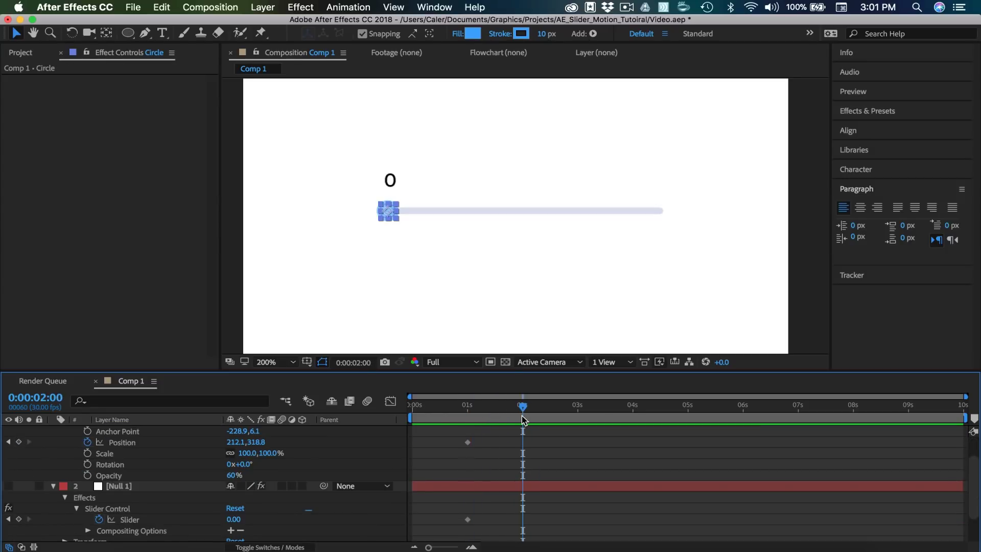
{"action": "scroll", "coordinate": [512, 508], "scroll_direction": "down", "scroll_amount": 1}
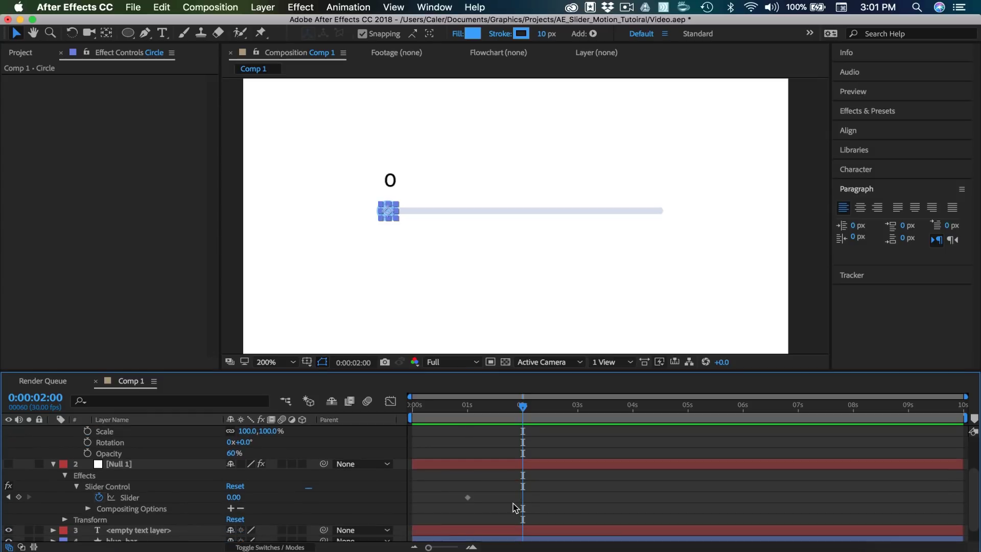
{"action": "left_click_drag", "start_coordinate": [234, 500], "coordinate": [282, 498]}
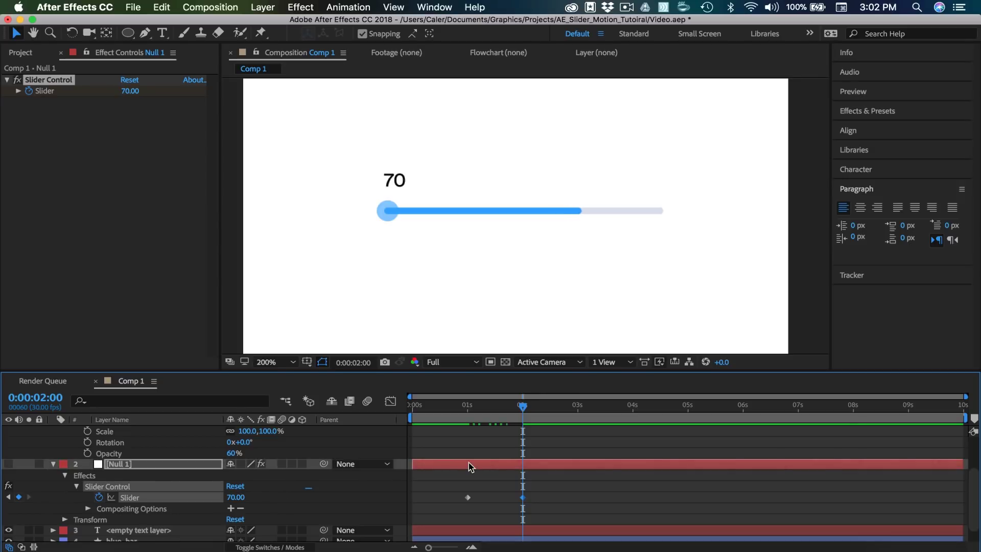
{"action": "scroll", "coordinate": [439, 221], "scroll_direction": "up", "scroll_amount": 2}
{"action": "left_click", "coordinate": [357, 209]}
{"action": "left_click_drag", "start_coordinate": [356, 209], "coordinate": [711, 232]}
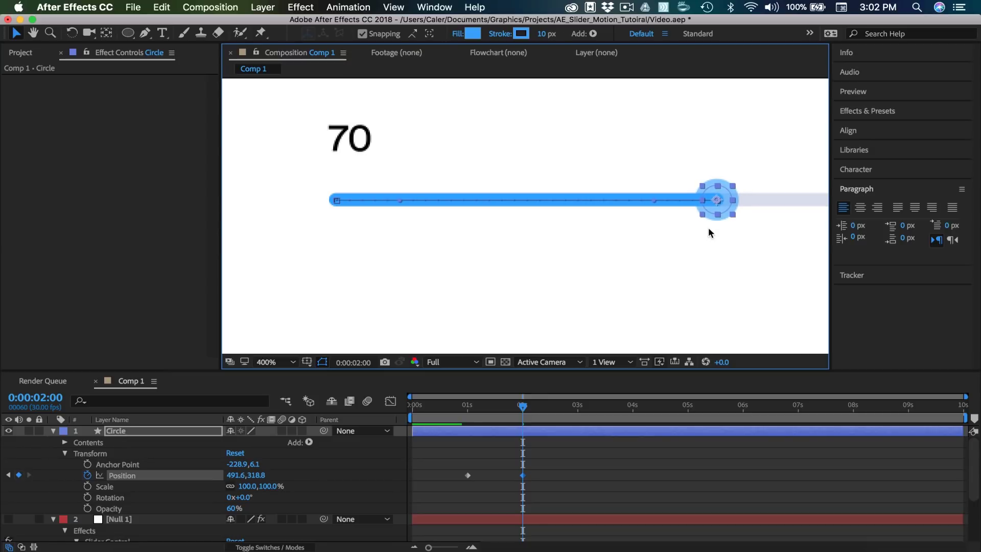
At three seconds, lower the Slider to 29 and move the Circle back to the bar's tip.
{"action": "left_click_drag", "start_coordinate": [539, 407], "coordinate": [580, 421]}
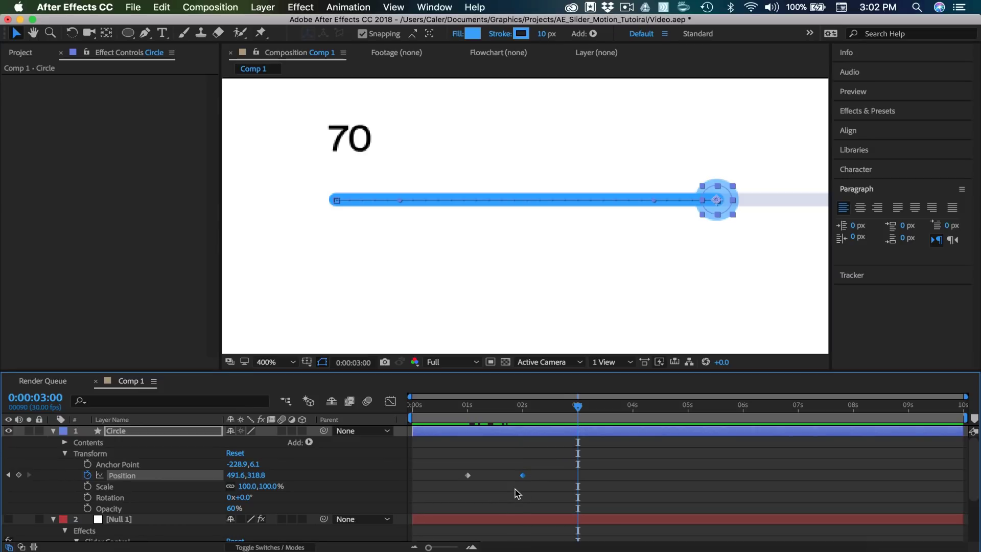
{"action": "scroll", "coordinate": [514, 489], "scroll_direction": "down", "scroll_amount": 3}
{"action": "scroll", "coordinate": [515, 489], "scroll_direction": "down", "scroll_amount": 1}
{"action": "left_click_drag", "start_coordinate": [234, 508], "coordinate": [205, 507]}
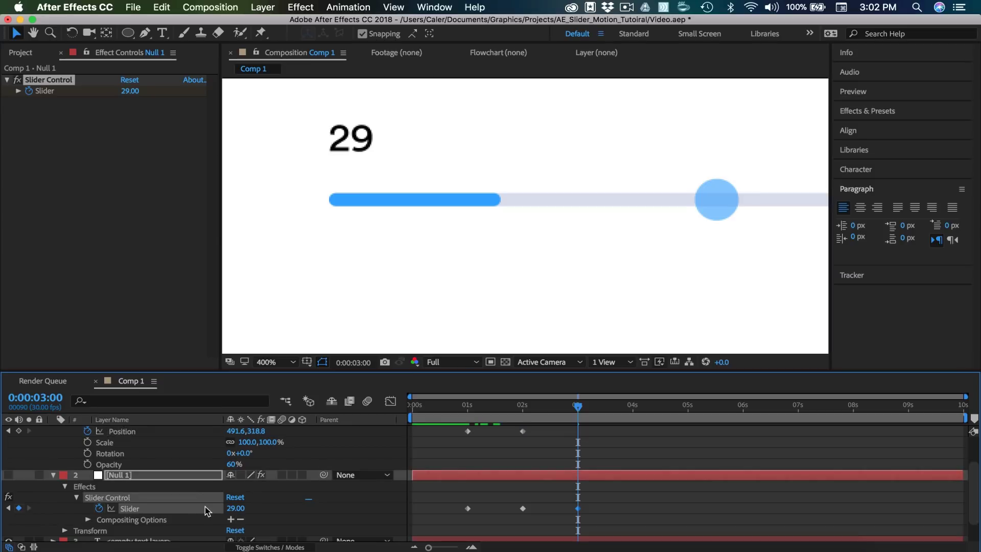
{"action": "scroll", "coordinate": [572, 449], "scroll_direction": "up", "scroll_amount": 4}
{"action": "left_click_drag", "start_coordinate": [725, 193], "coordinate": [502, 229]}
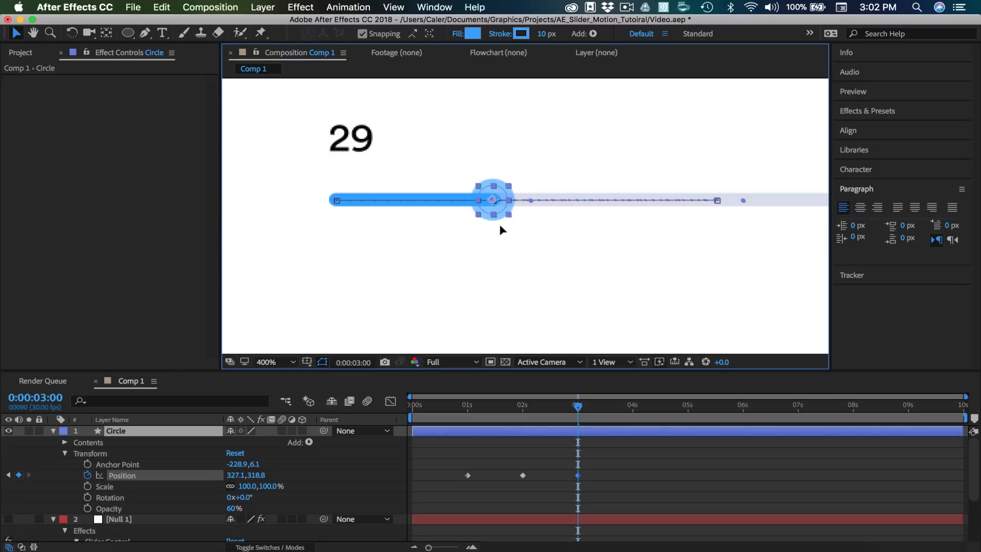
Set the Circle layer's opacity to 100%.
{"action": "left_click", "coordinate": [233, 508]}
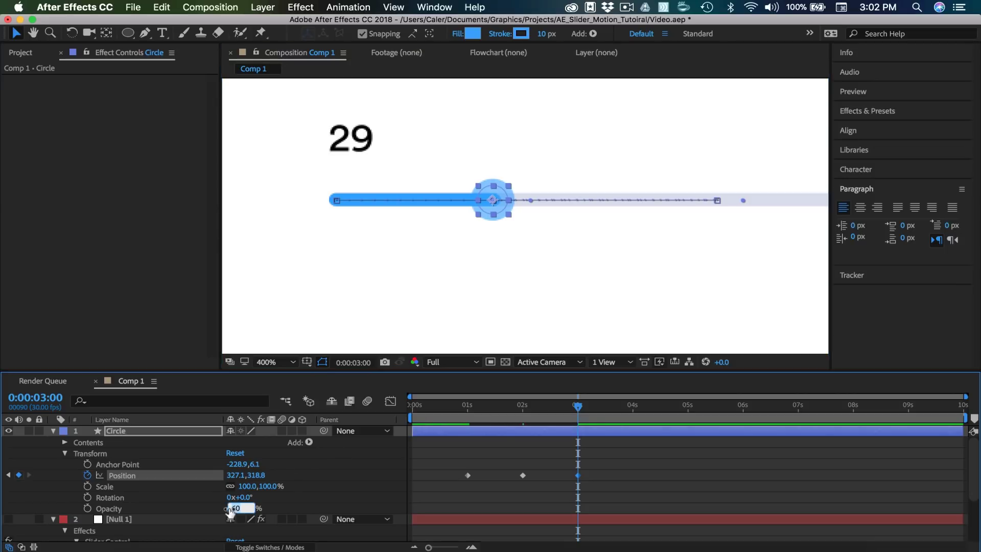
{"action": "type", "text": "100"}
{"action": "key", "text": "Return"}
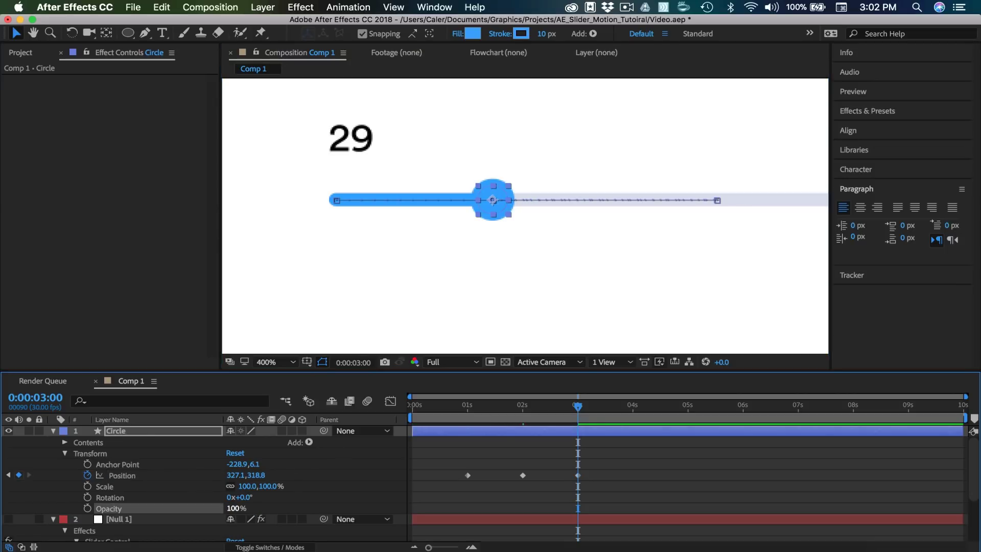
Fit the composition in view and play the animation preview from the first frame.
{"action": "left_click", "coordinate": [53, 432]}
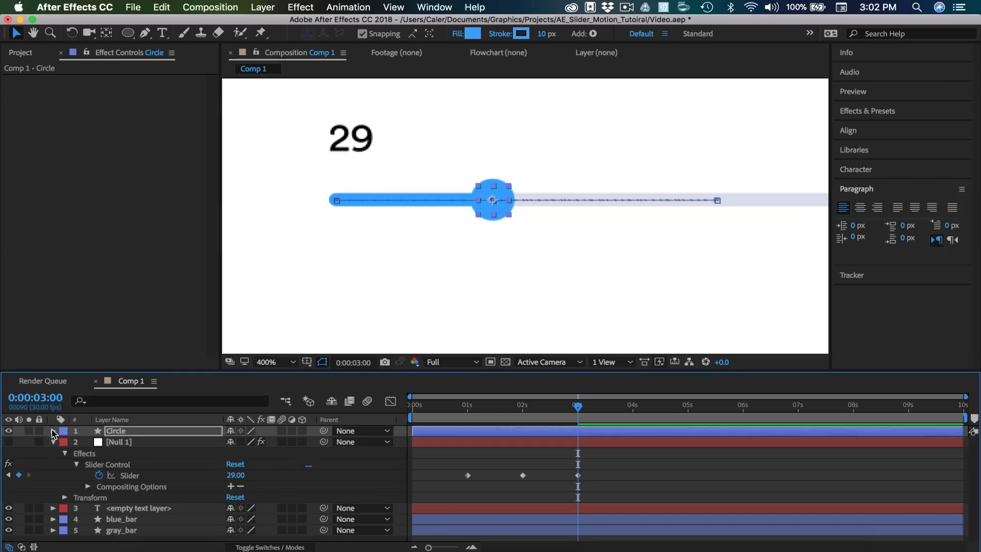
{"action": "left_click", "coordinate": [52, 431]}
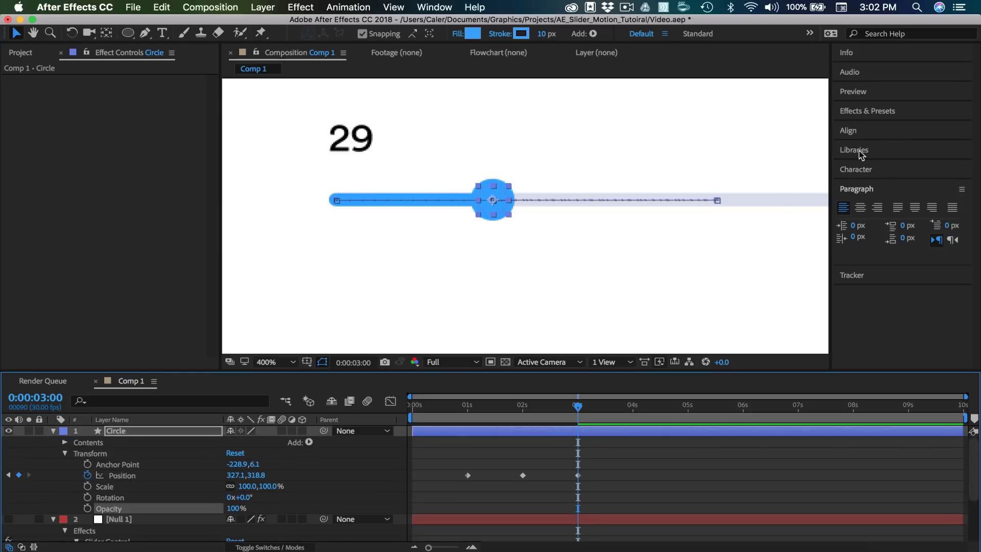
{"action": "left_click", "coordinate": [266, 361]}
{"action": "left_click", "coordinate": [267, 343]}
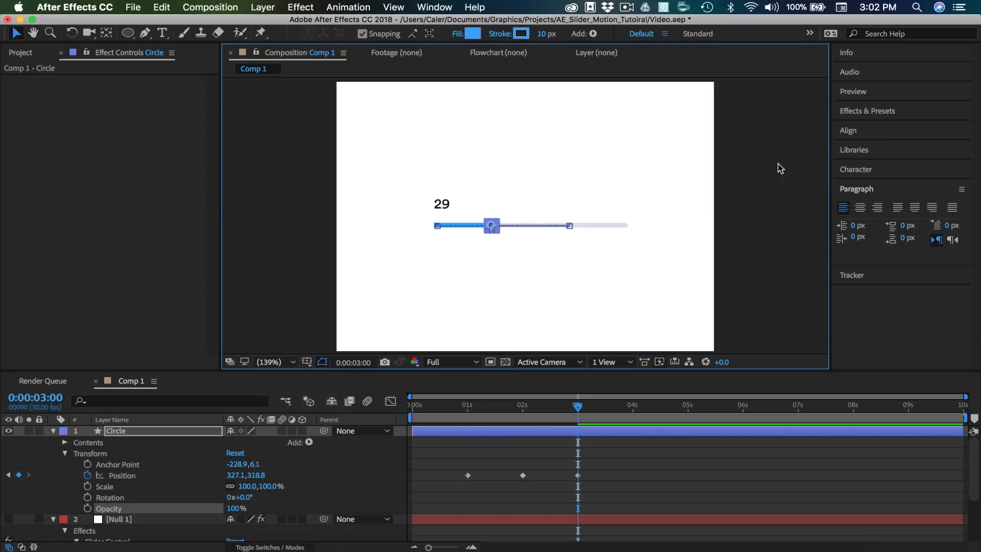
{"action": "left_click", "coordinate": [860, 91]}
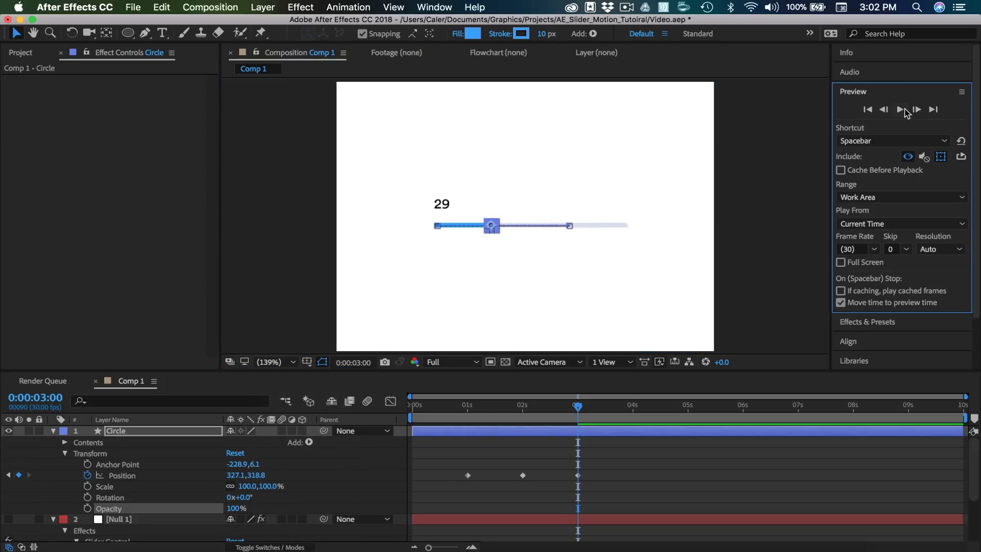
{"action": "left_click", "coordinate": [867, 110]}
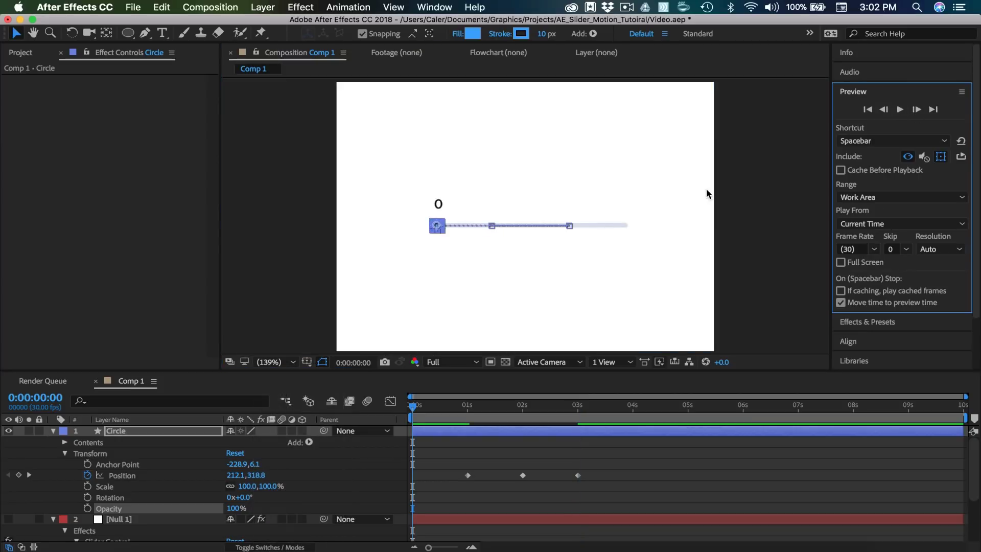
{"action": "left_click", "coordinate": [749, 182]}
{"action": "left_click", "coordinate": [900, 110]}
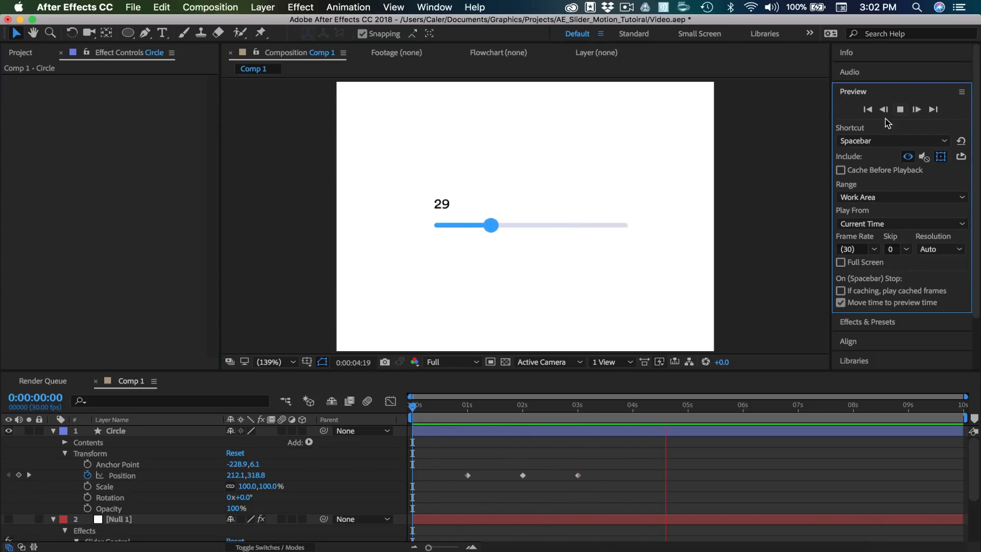
{"action": "key", "text": "space"}
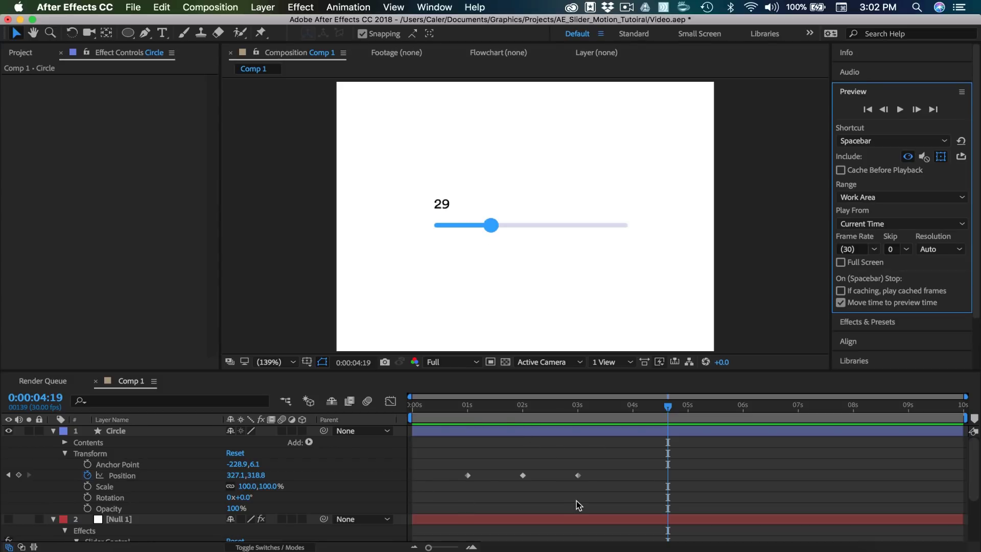
Apply Easy Ease to the Circle's Position keyframes in the Graph Editor and sharpen the speed peaks.
{"action": "scroll", "coordinate": [566, 447], "scroll_direction": "down", "scroll_amount": 3}
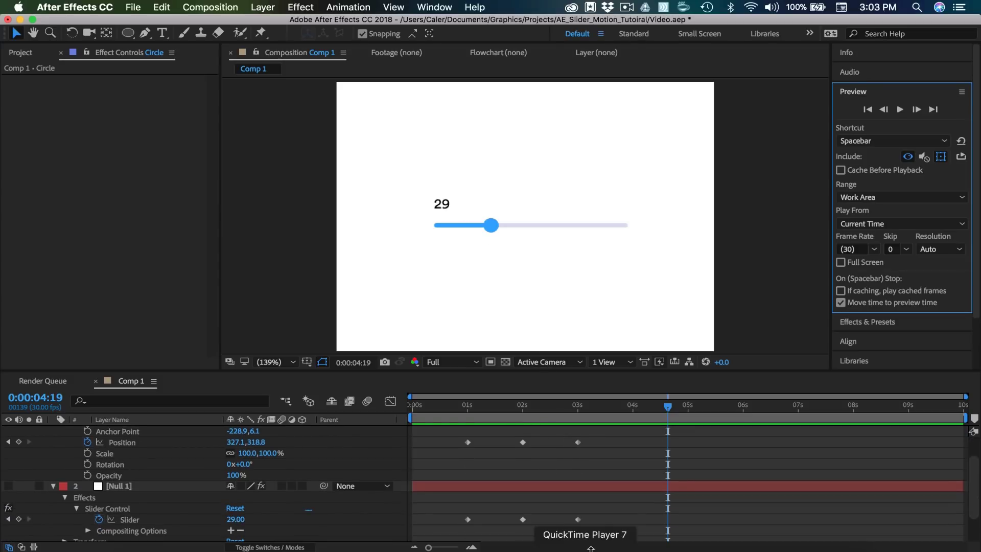
{"action": "left_click_drag", "start_coordinate": [608, 526], "coordinate": [430, 512]}
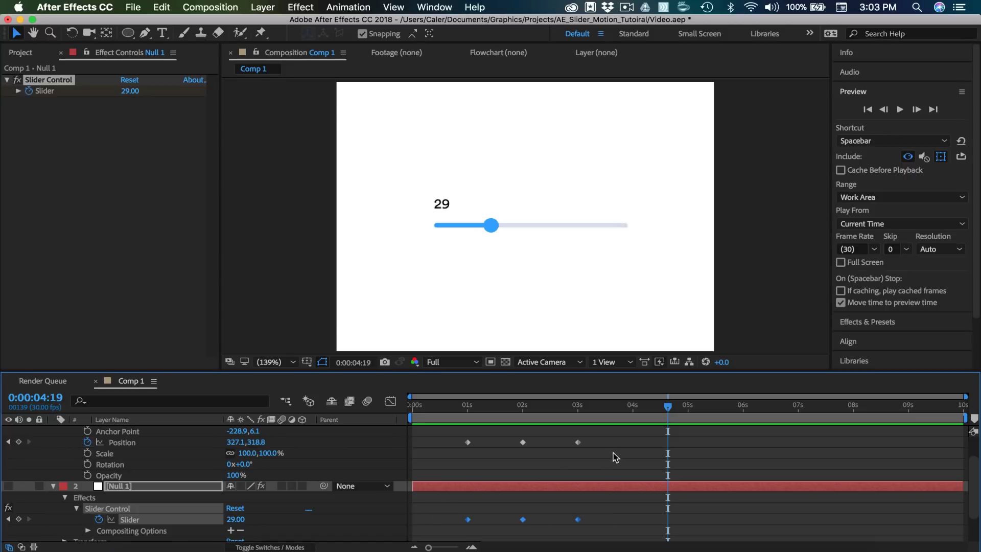
{"action": "mouse_move", "coordinate": [615, 463]}
{"action": "left_mouse_down"}
{"action": "mouse_move", "coordinate": [396, 434]}
{"action": "mouse_move", "coordinate": [439, 429]}
{"action": "mouse_move", "coordinate": [448, 439]}
{"action": "left_mouse_up"}
{"action": "scroll", "coordinate": [448, 440], "scroll_direction": "up", "scroll_amount": 1}
{"action": "scroll", "coordinate": [448, 440], "scroll_direction": "up", "scroll_amount": 1}
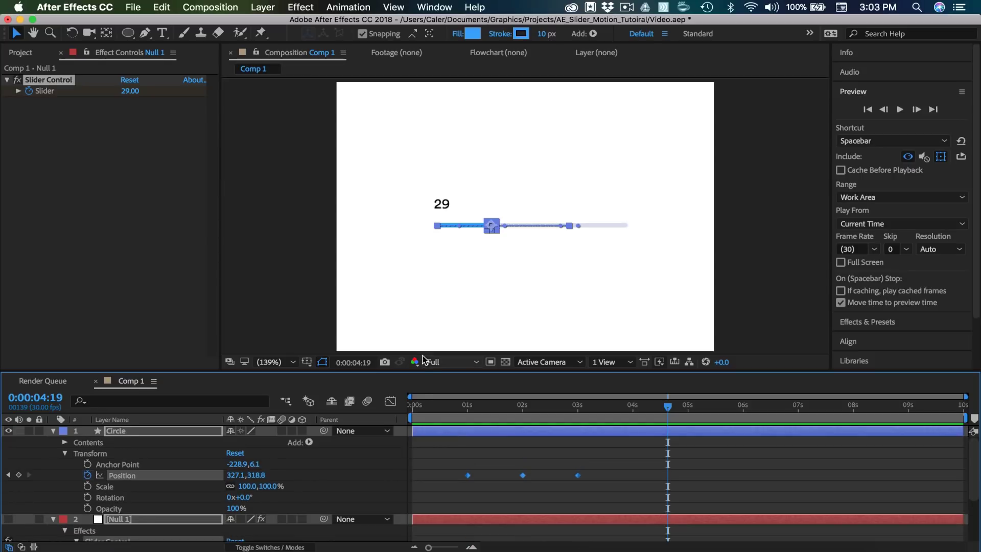
{"action": "left_click", "coordinate": [390, 399]}
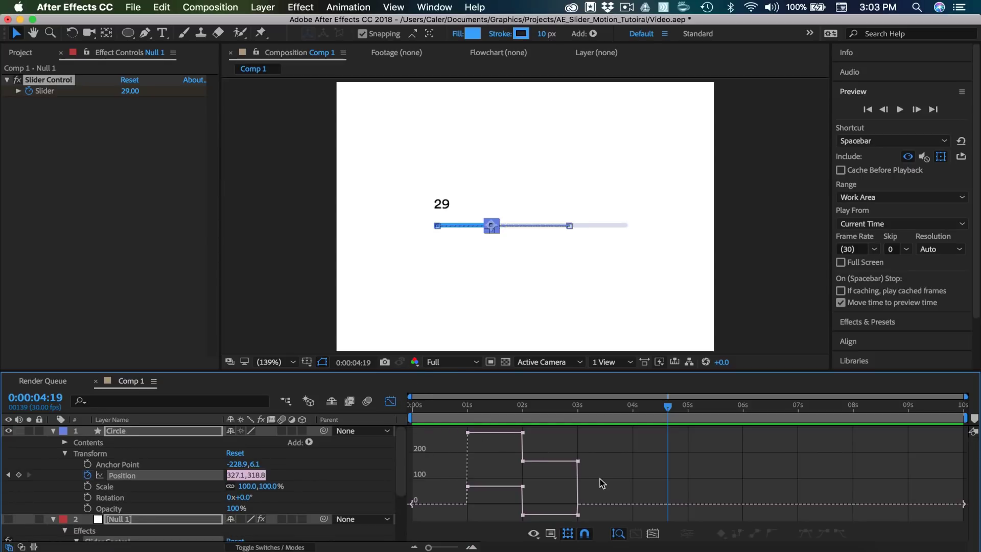
{"action": "left_click_drag", "start_coordinate": [593, 516], "coordinate": [445, 435]}
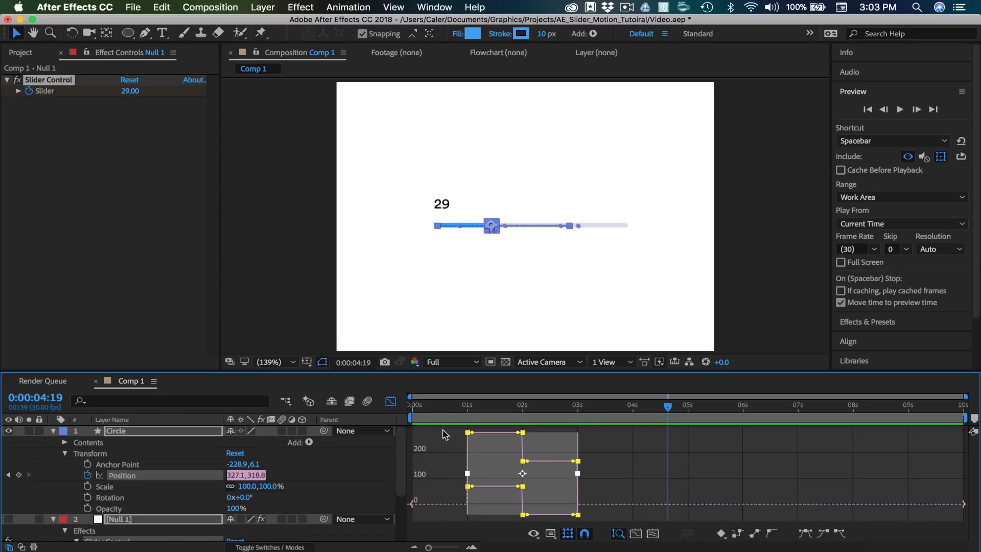
{"action": "left_click", "coordinate": [804, 534]}
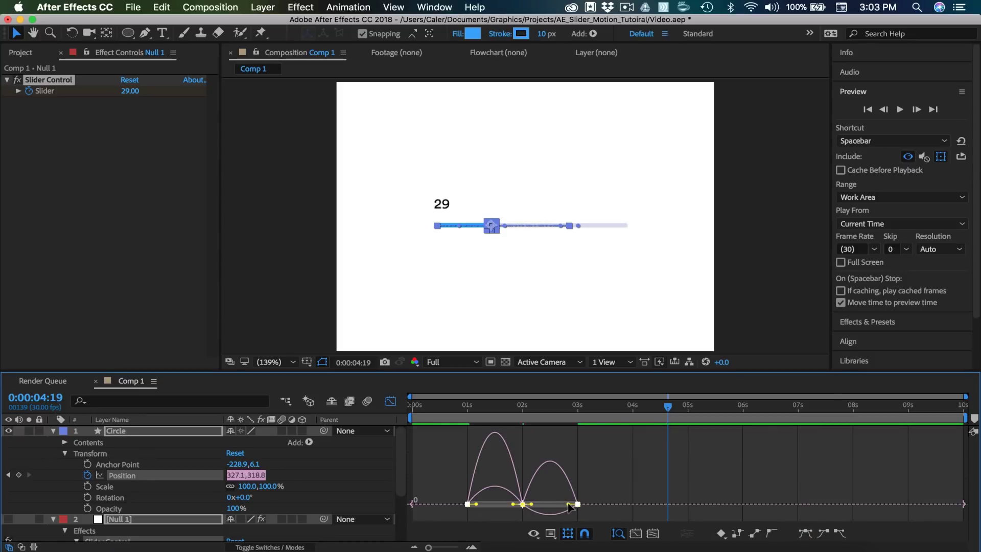
{"action": "left_click_drag", "start_coordinate": [570, 506], "coordinate": [549, 505]}
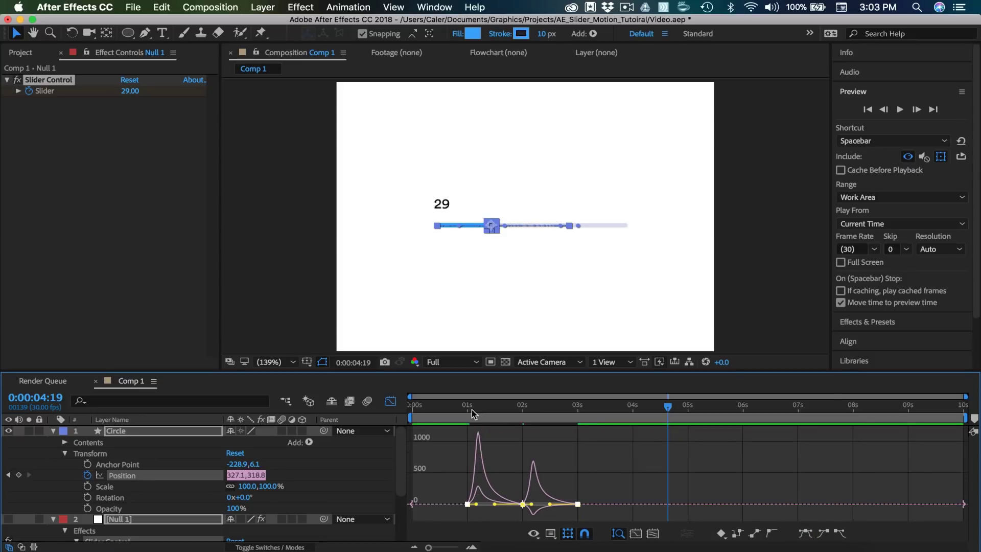
Replay the animation preview from the first frame.
{"action": "left_click_drag", "start_coordinate": [471, 409], "coordinate": [389, 407]}
{"action": "left_click", "coordinate": [388, 408]}
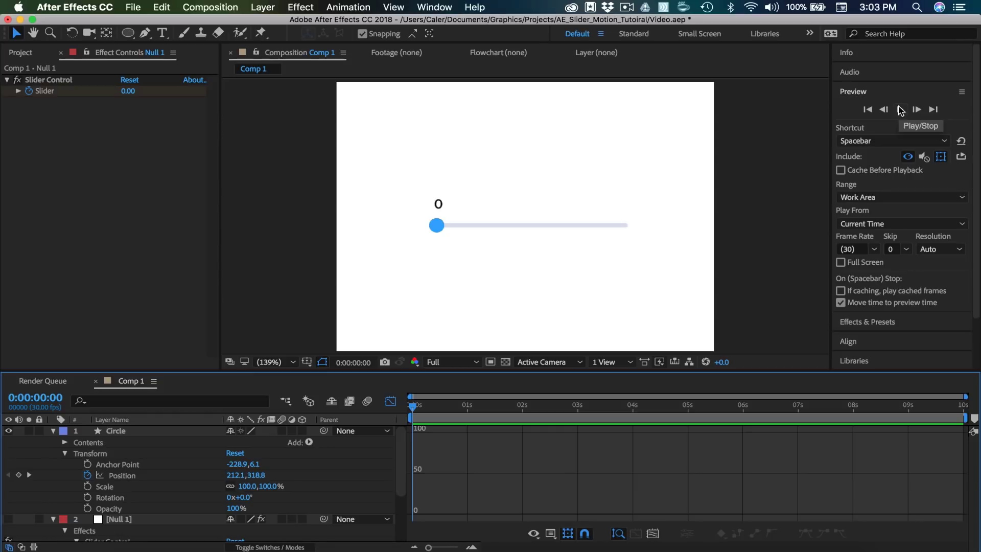
{"action": "left_click", "coordinate": [900, 110]}
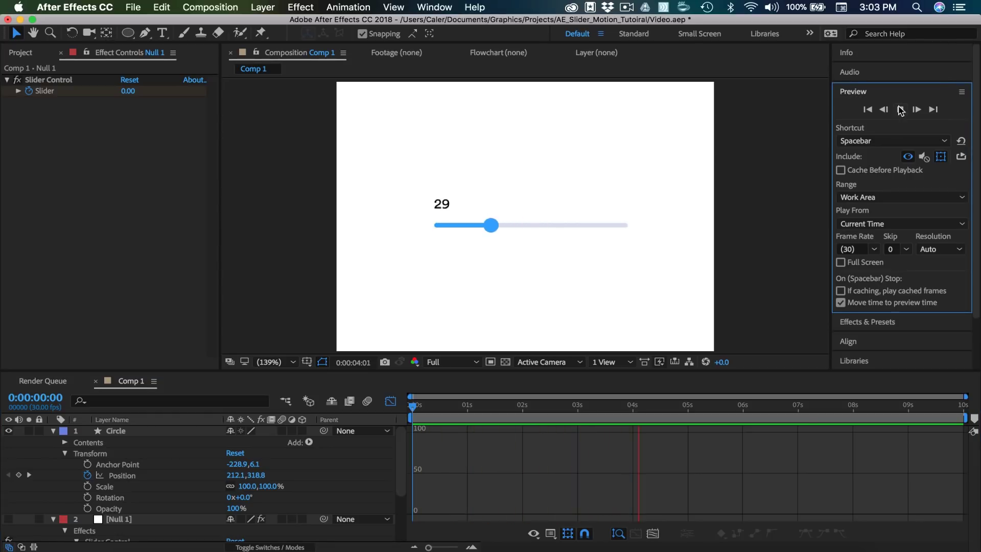
{"action": "left_click", "coordinate": [900, 110]}
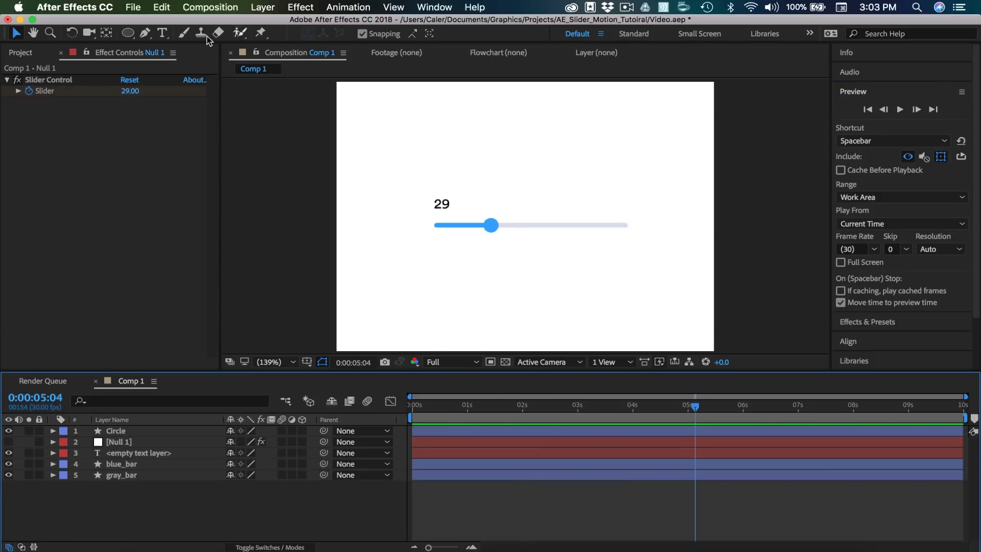
Draw a new circle over the slider knob and centre its anchor point.
{"action": "left_click", "coordinate": [128, 33]}
{"action": "left_click_drag", "start_coordinate": [470, 208], "coordinate": [496, 236]}
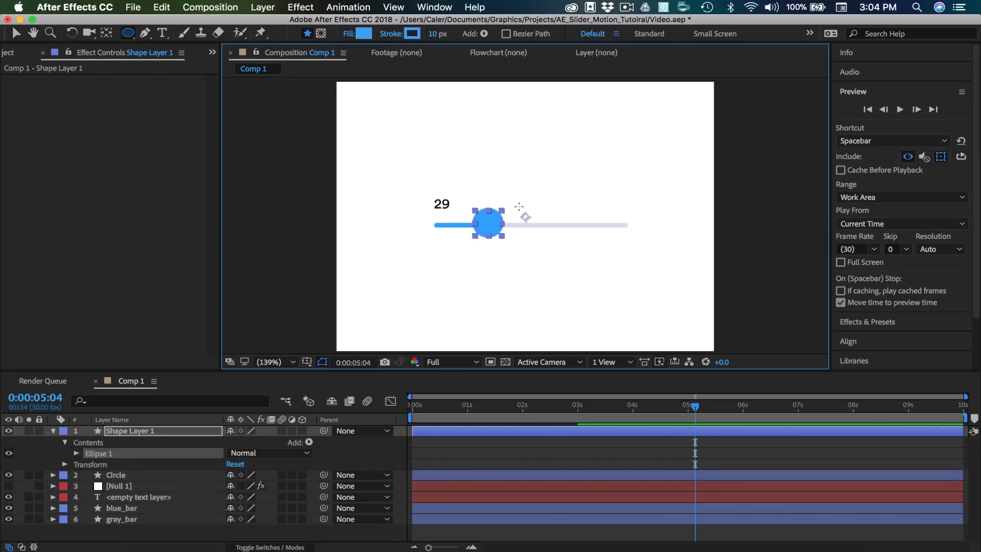
{"action": "left_click", "coordinate": [14, 36]}
{"action": "left_click", "coordinate": [511, 431]}
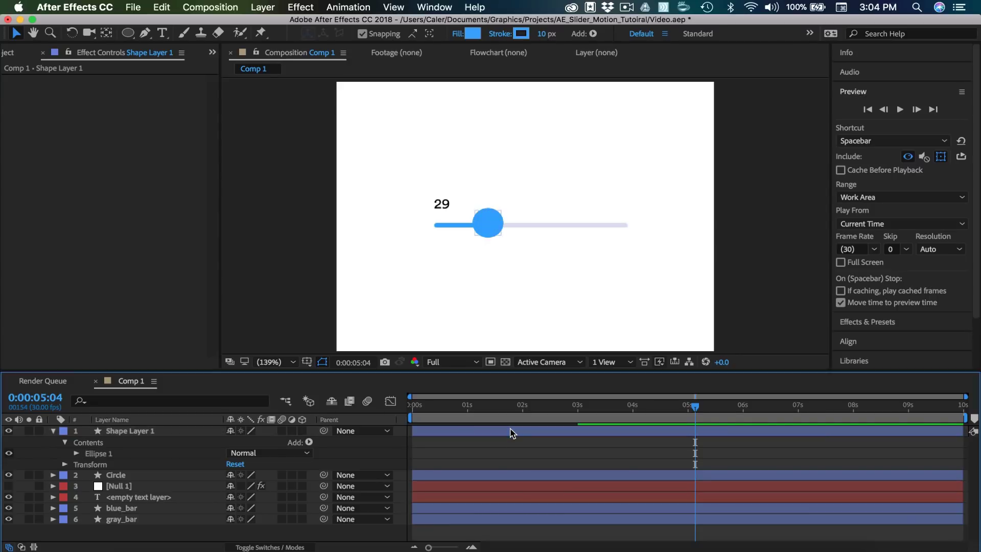
{"action": "key", "text": "y"}
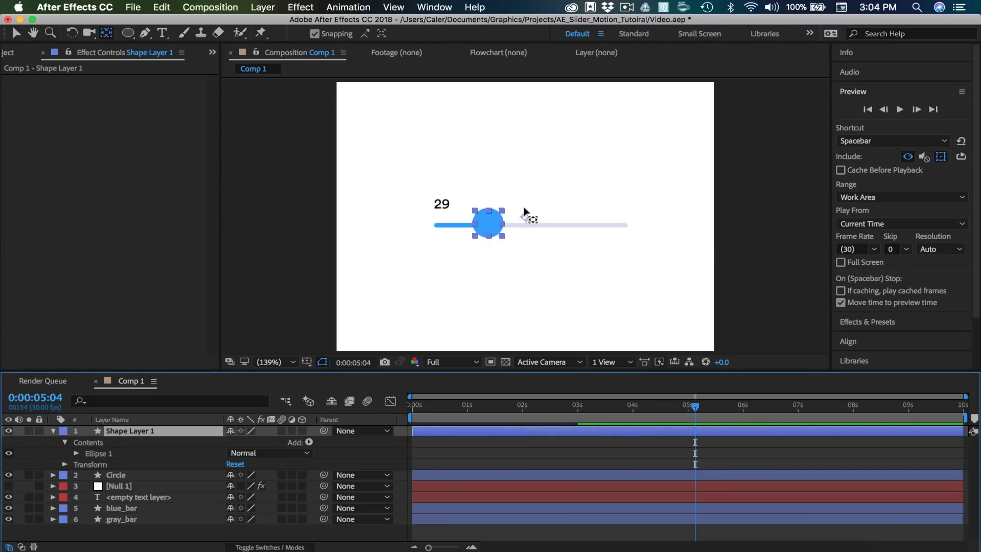
{"action": "left_click_drag", "start_coordinate": [525, 216], "coordinate": [474, 235]}
{"action": "scroll", "coordinate": [488, 225], "scroll_direction": "up", "scroll_amount": 4}
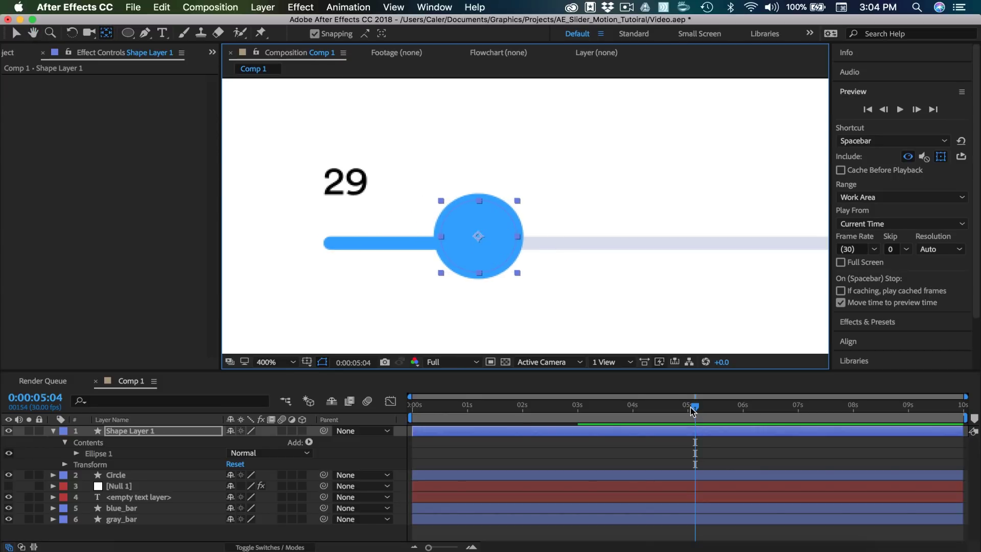
Set the circle's fill colour to near-white FCFCFC.
{"action": "left_click_drag", "start_coordinate": [694, 406], "coordinate": [409, 407]}
{"action": "key", "text": "v"}
{"action": "left_click", "coordinate": [472, 33]}
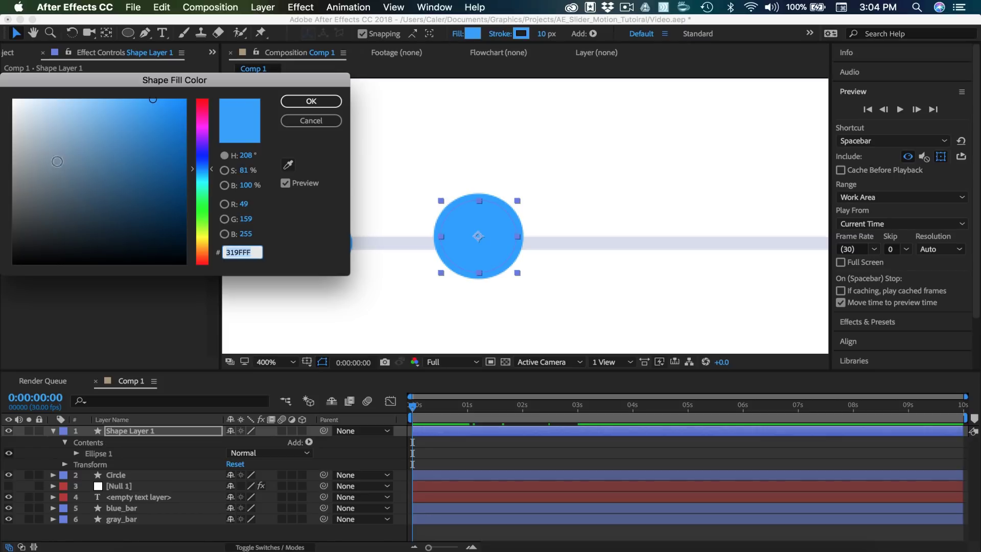
{"action": "left_click_drag", "start_coordinate": [40, 126], "coordinate": [8, 101]}
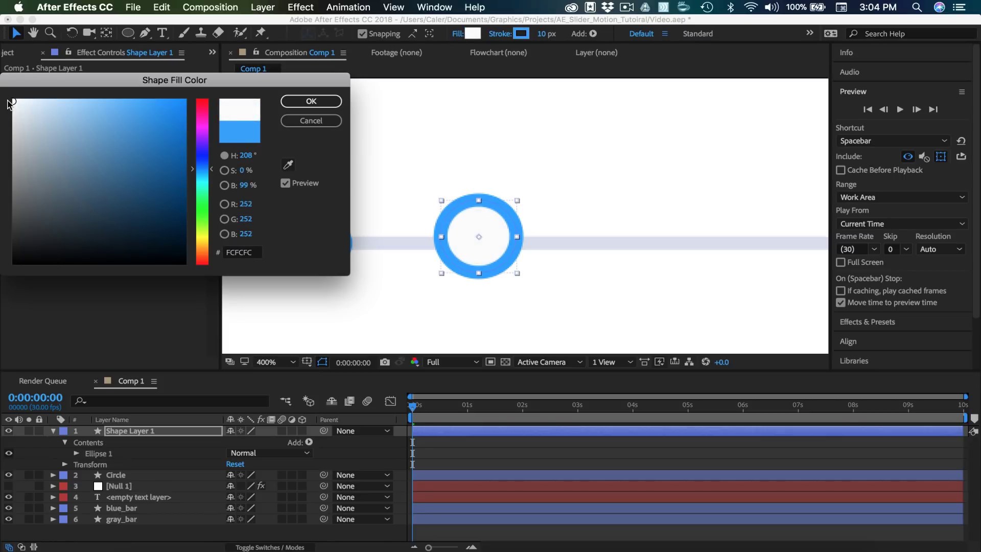
{"action": "left_click", "coordinate": [242, 252]}
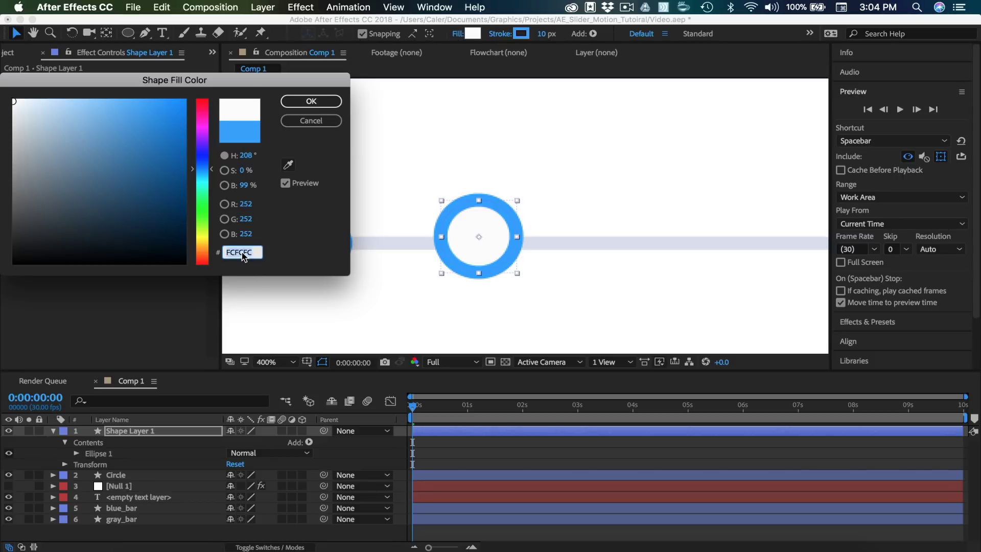
{"action": "left_click", "coordinate": [314, 102]}
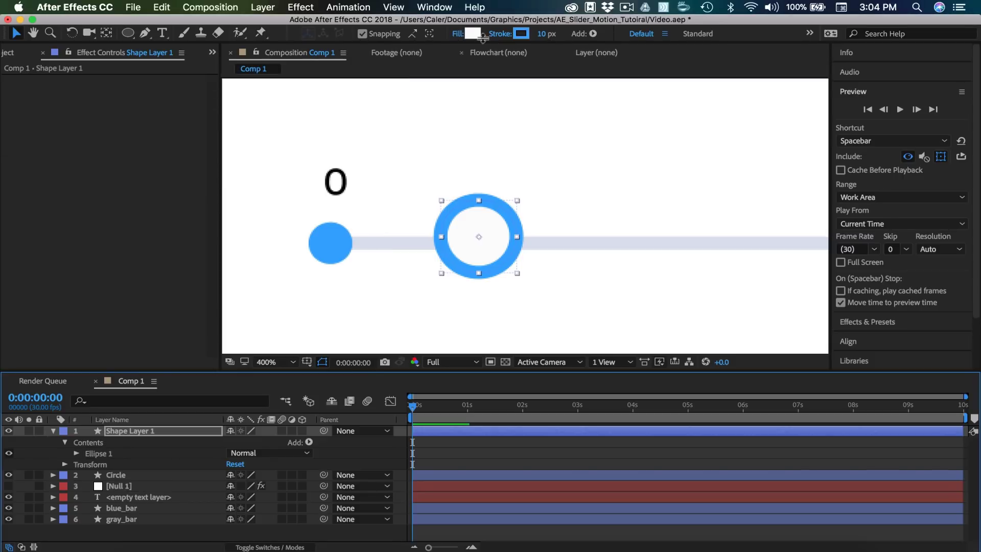
Give the circle a pale F1F6FA stroke, 2 px wide.
{"action": "left_click", "coordinate": [518, 34]}
{"action": "left_click_drag", "start_coordinate": [57, 117], "coordinate": [18, 102]}
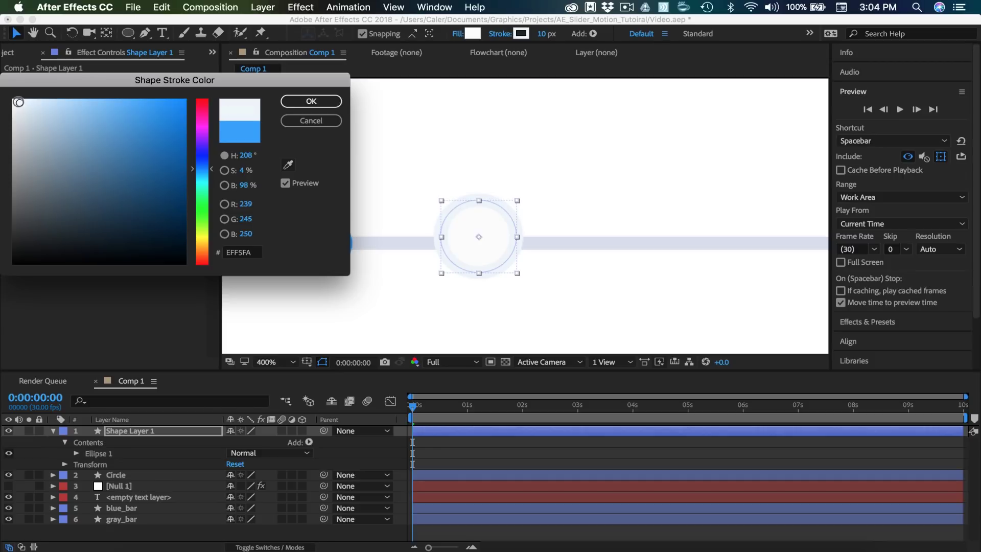
{"action": "left_click", "coordinate": [311, 101]}
{"action": "left_click", "coordinate": [542, 34]}
{"action": "type", "text": "2"}
{"action": "key", "text": "Return"}
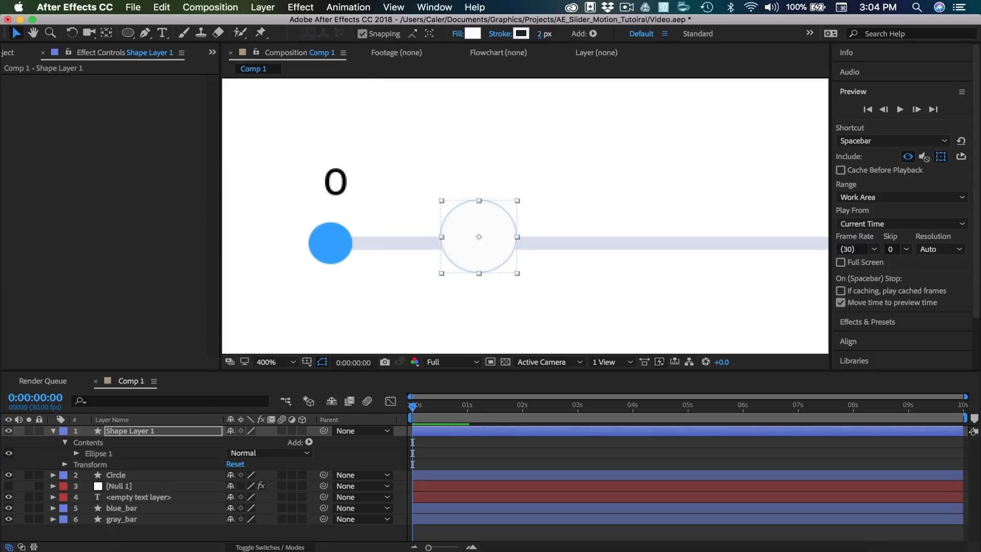
Search 'drop' in Effects & Presets and apply Drop Shadow to the white circle.
{"action": "left_click", "coordinate": [391, 271]}
{"action": "key", "text": "comma"}
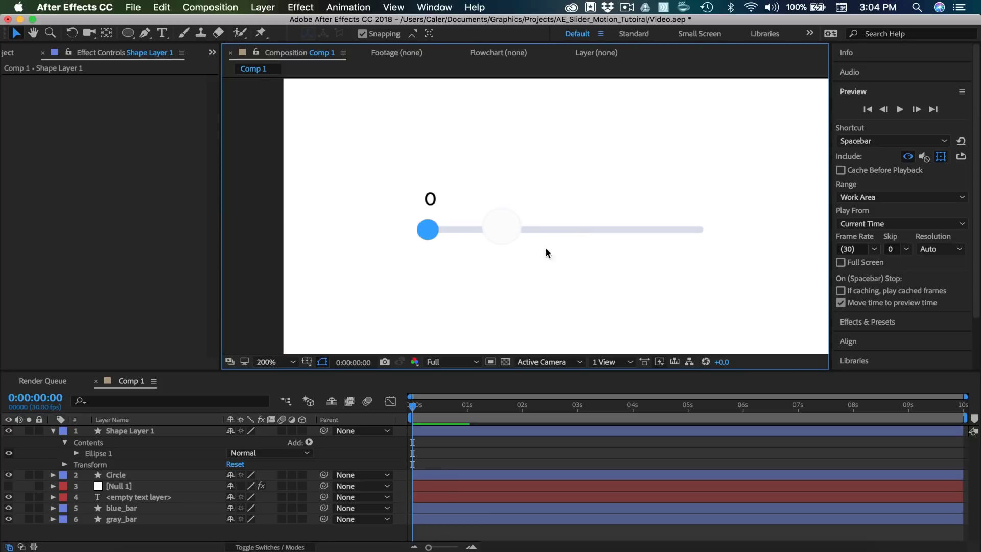
{"action": "key", "text": "h"}
{"action": "left_click_drag", "start_coordinate": [503, 264], "coordinate": [469, 250]}
{"action": "key", "text": "v"}
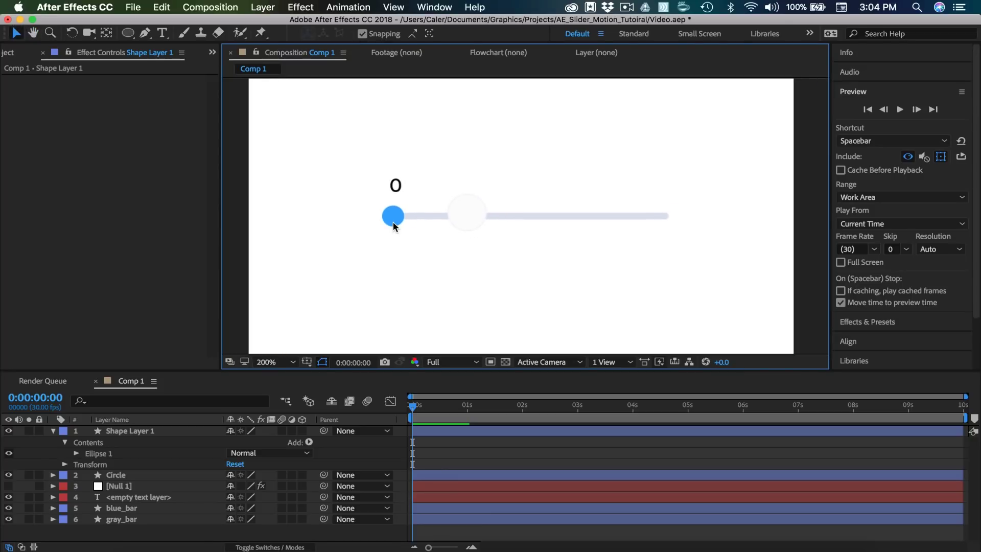
{"action": "left_click", "coordinate": [870, 322]}
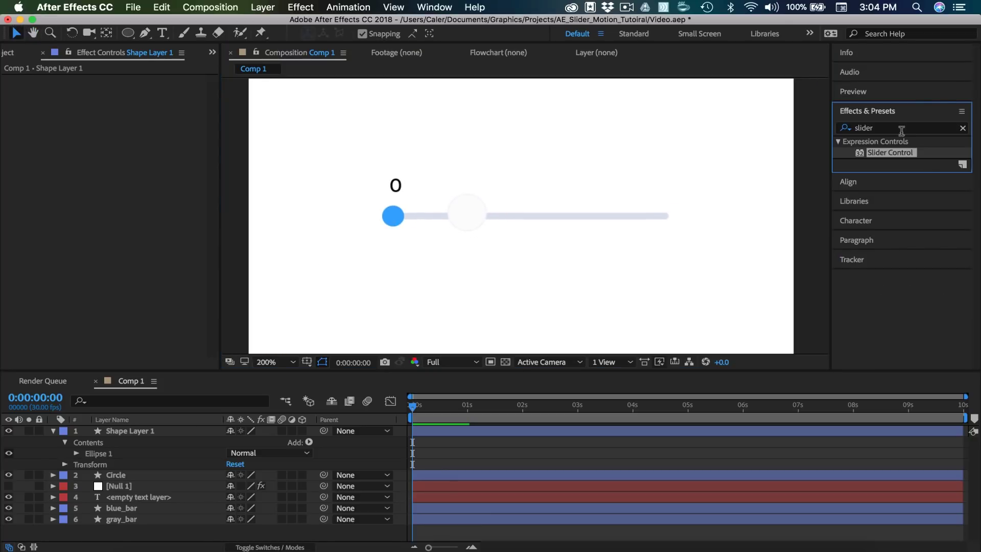
{"action": "left_click", "coordinate": [886, 130]}
{"action": "type", "text": "drop"}
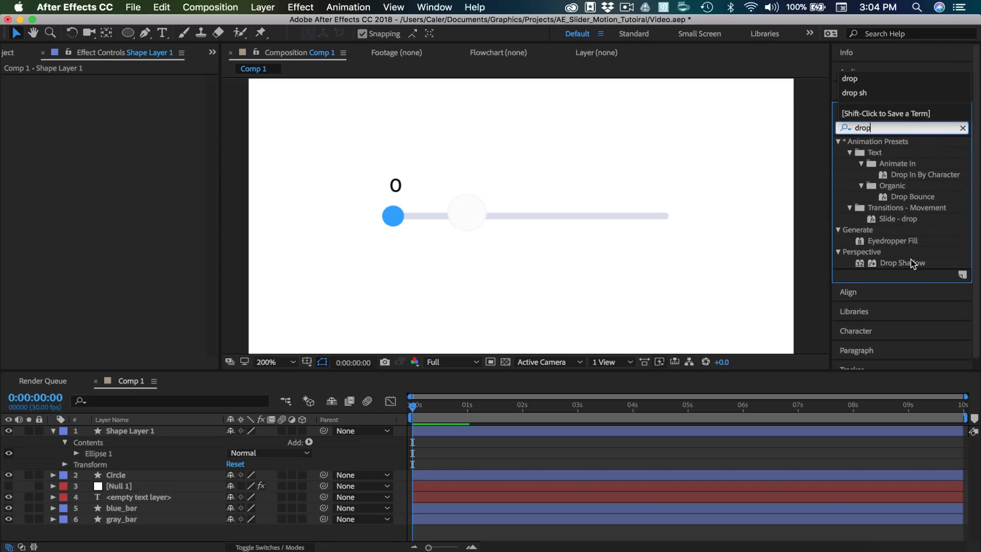
{"action": "left_click_drag", "start_coordinate": [912, 263], "coordinate": [468, 212]}
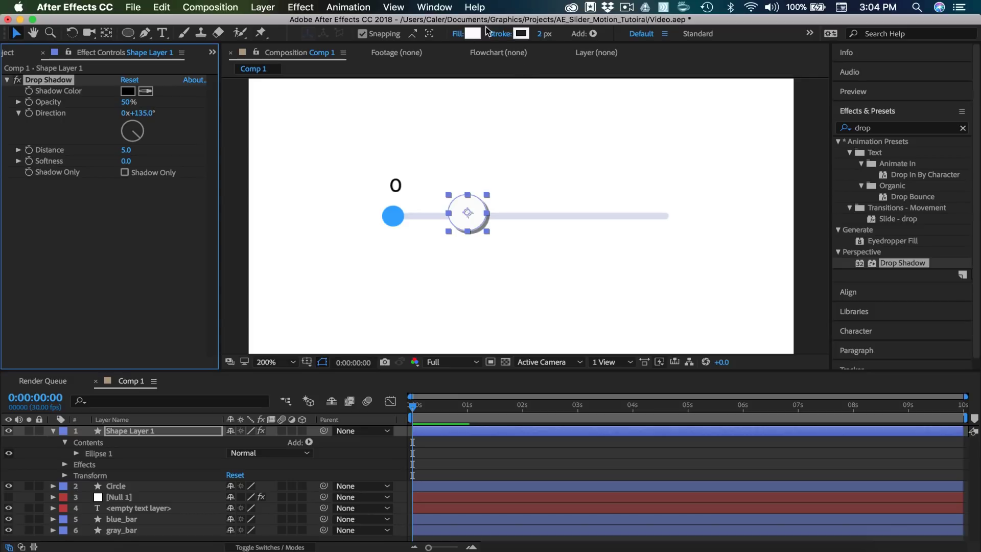
Set the shadow's Distance to 0, Softness to 20 and Opacity to 20%.
{"action": "left_click", "coordinate": [124, 152]}
{"action": "key", "text": "Return"}
{"action": "left_click", "coordinate": [126, 161]}
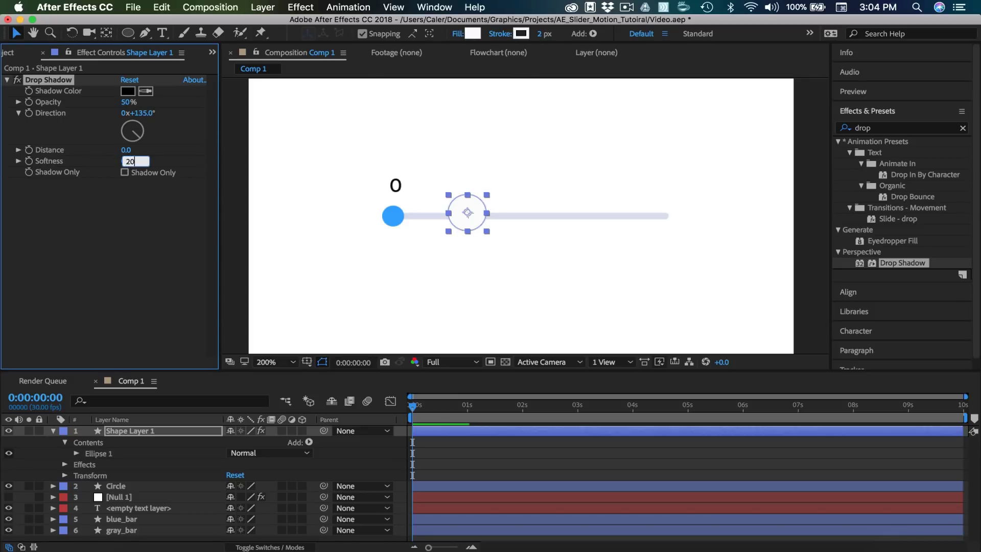
{"action": "key", "text": "Return"}
{"action": "left_click", "coordinate": [126, 102]}
{"action": "type", "text": "2"}
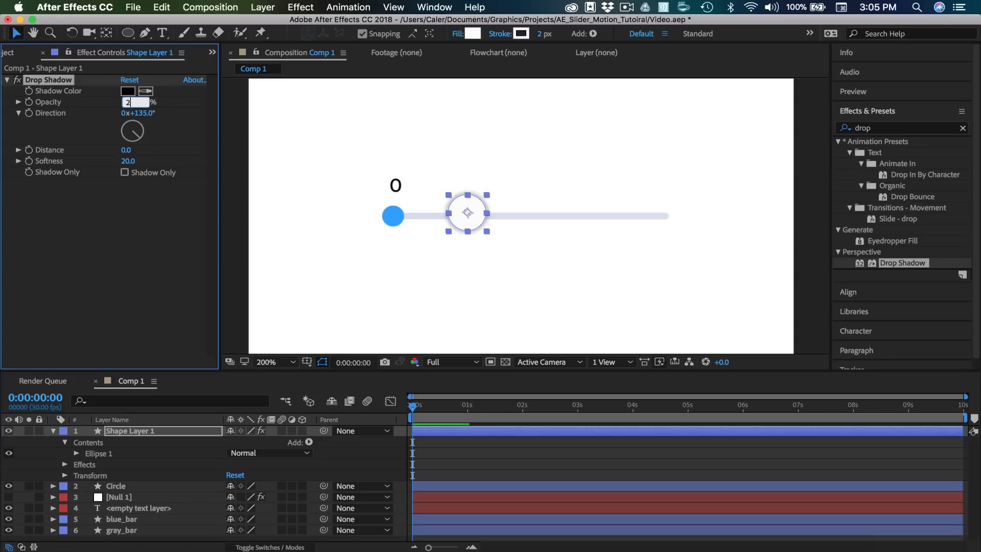
{"action": "type", "text": "0"}
{"action": "key", "text": "Return"}
{"action": "left_click", "coordinate": [250, 298]}
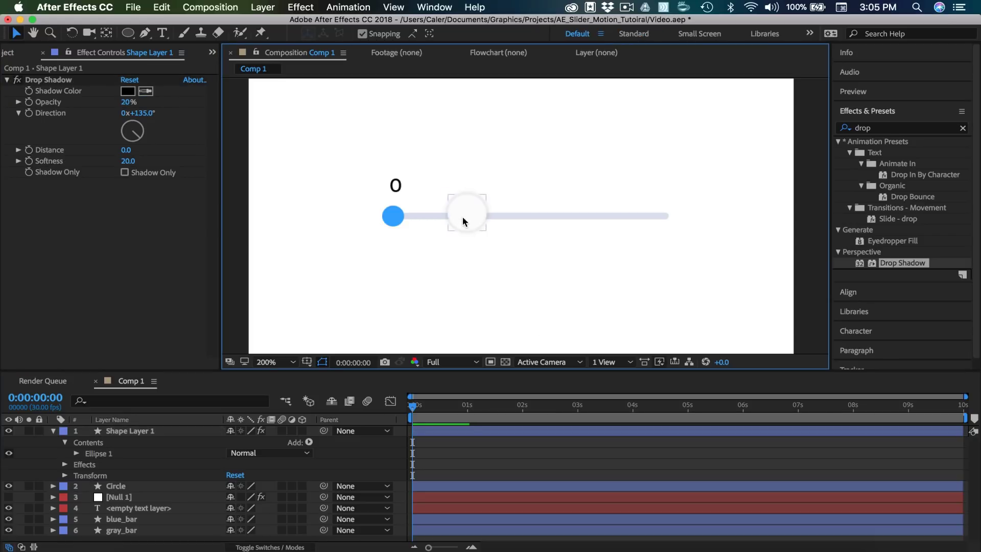
Rename the white circle's shape layer to user.
{"action": "left_click", "coordinate": [119, 432]}
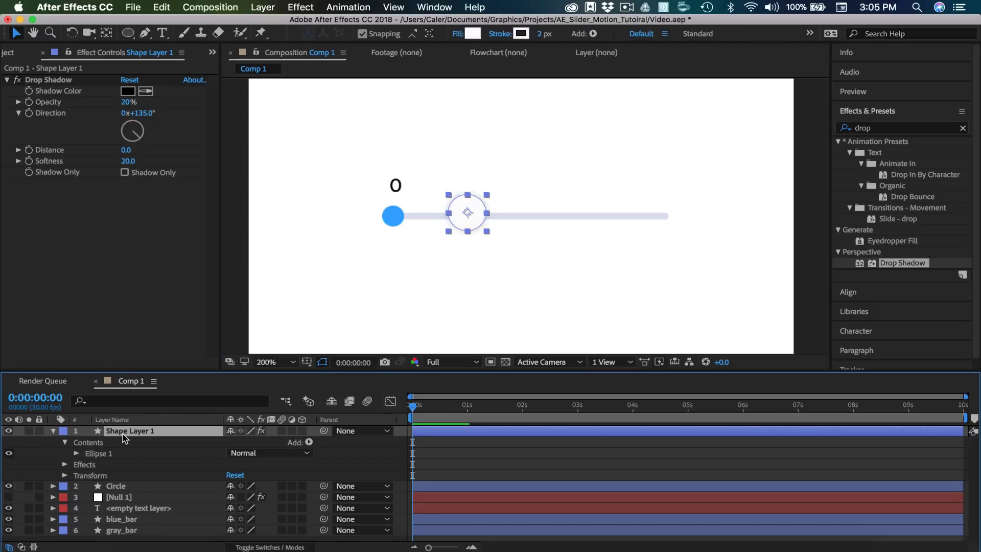
{"action": "right_click", "coordinate": [123, 431]}
{"action": "left_click", "coordinate": [173, 540]}
{"action": "type", "text": "user"}
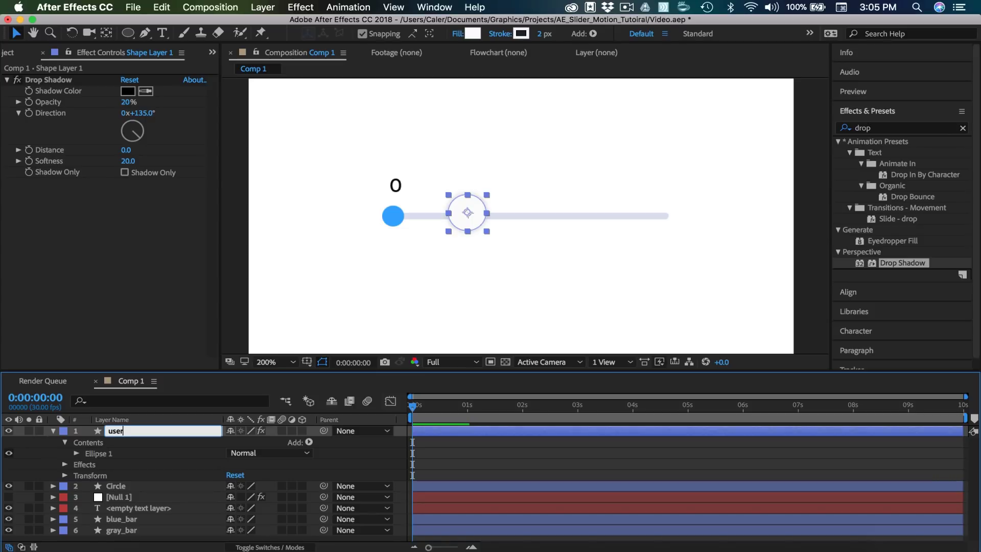
{"action": "key", "text": "Return"}
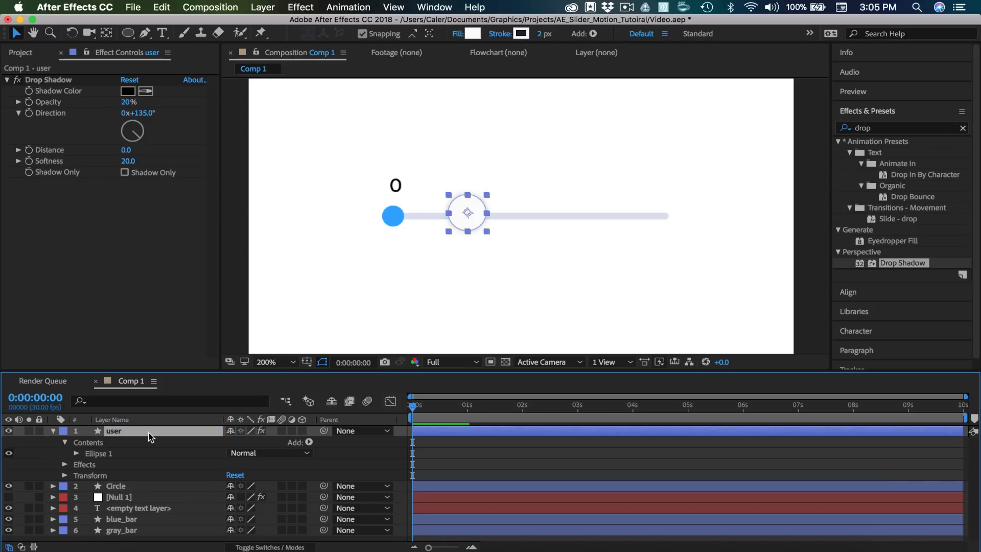
Set the user layer's opacity to 80% and move it onto the slider's start.
{"action": "left_click", "coordinate": [64, 442]}
{"action": "key", "text": "t"}
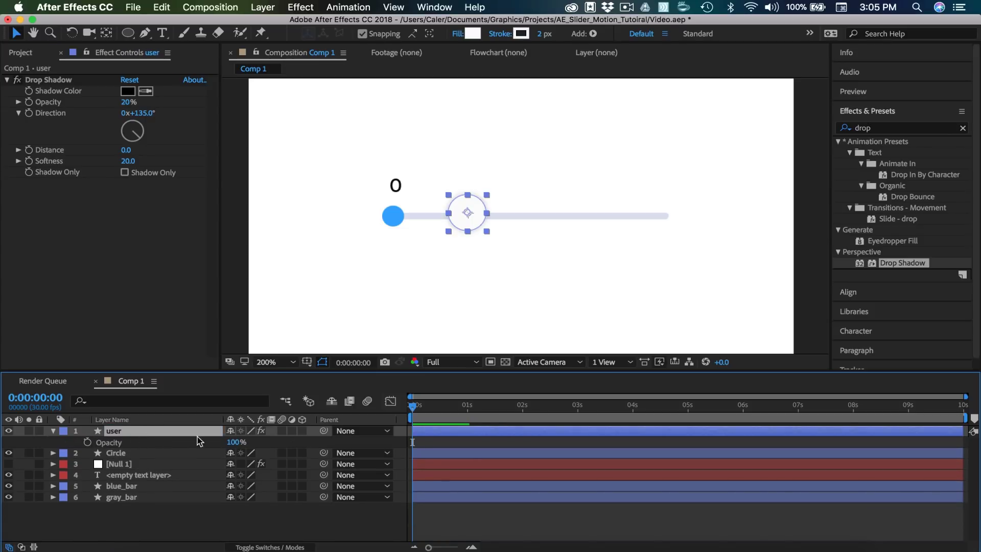
{"action": "left_click", "coordinate": [231, 442]}
{"action": "type", "text": "80"}
{"action": "key", "text": "Return"}
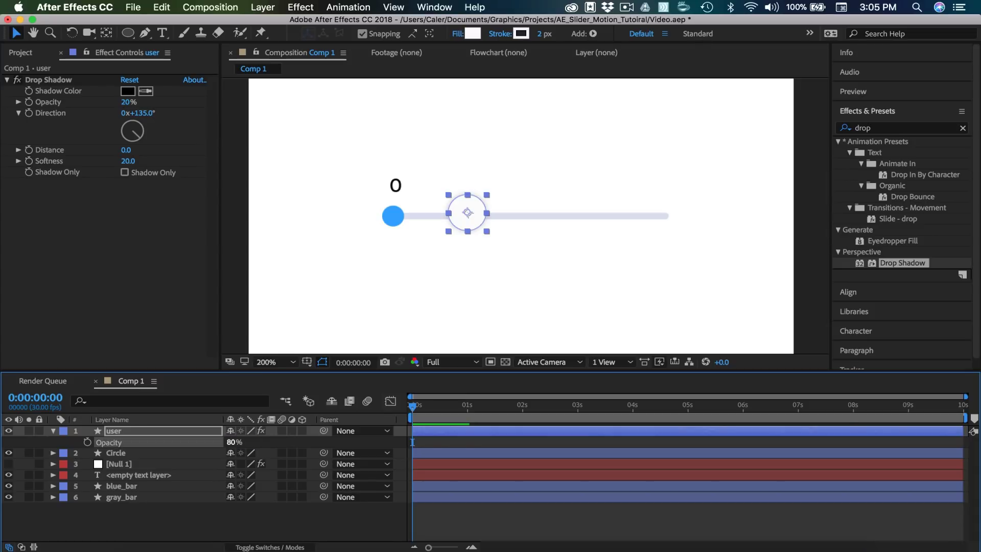
{"action": "key", "text": "t"}
{"action": "left_click_drag", "start_coordinate": [479, 214], "coordinate": [399, 215]}
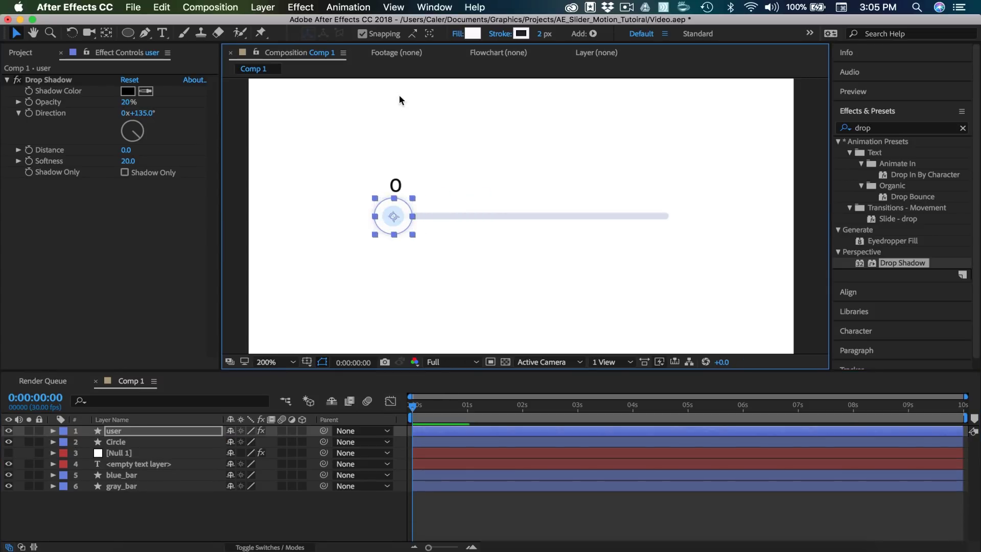
Copy the user layer's Drop Shadow effect onto the Circle knob layer.
{"action": "left_click", "coordinate": [428, 256]}
{"action": "left_click", "coordinate": [482, 405]}
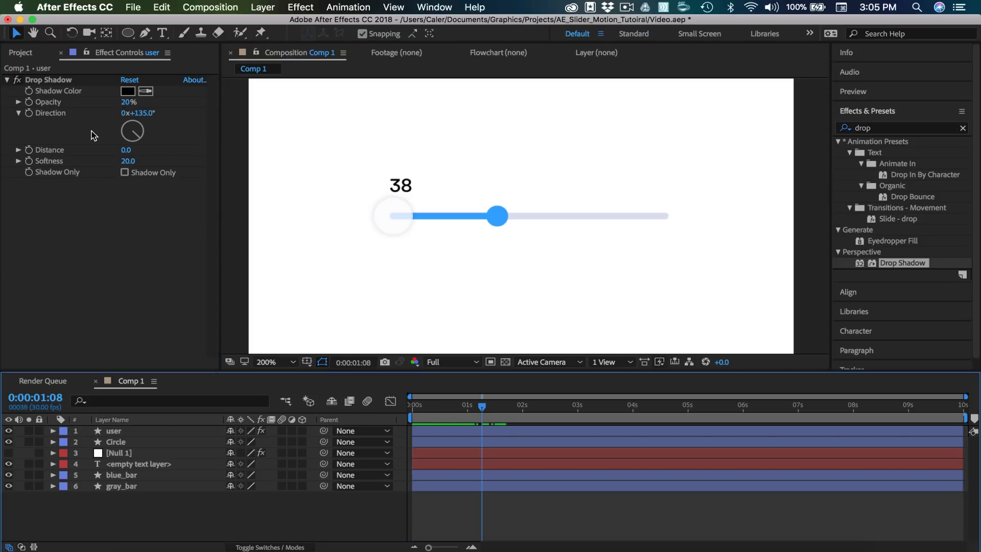
{"action": "left_click", "coordinate": [39, 80]}
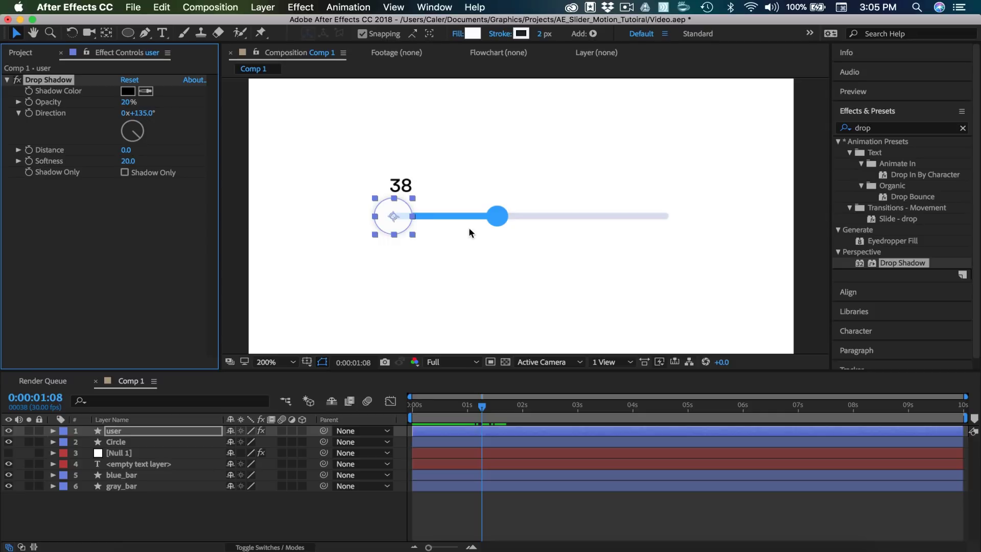
{"action": "left_click", "coordinate": [491, 220]}
{"action": "left_click_drag", "start_coordinate": [66, 118], "coordinate": [74, 136]}
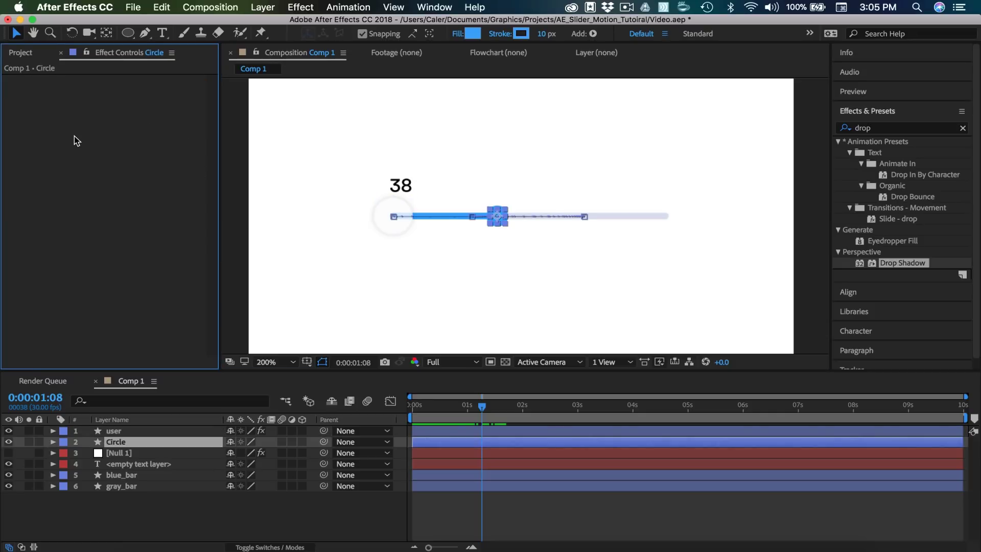
{"action": "left_click", "coordinate": [555, 293]}
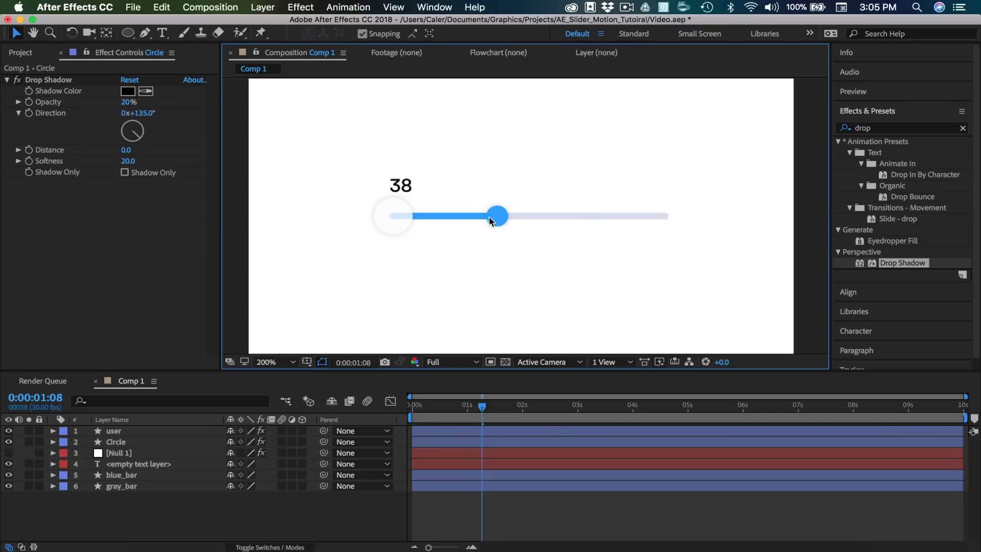
Set the Circle knob's fill colour to white (FFFFFF).
{"action": "left_click", "coordinate": [496, 224]}
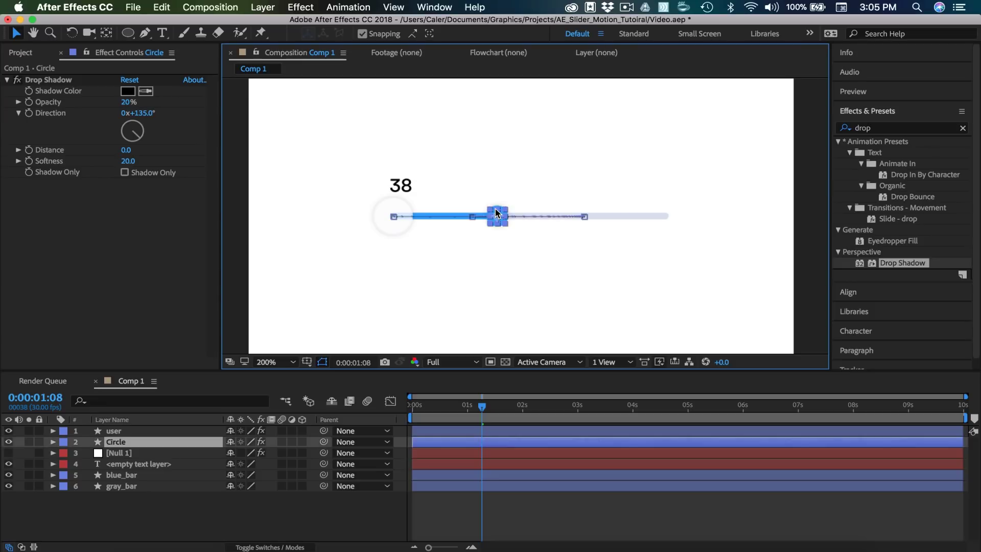
{"action": "left_click", "coordinate": [473, 33]}
{"action": "left_click_drag", "start_coordinate": [46, 146], "coordinate": [11, 98]}
{"action": "left_click", "coordinate": [289, 100]}
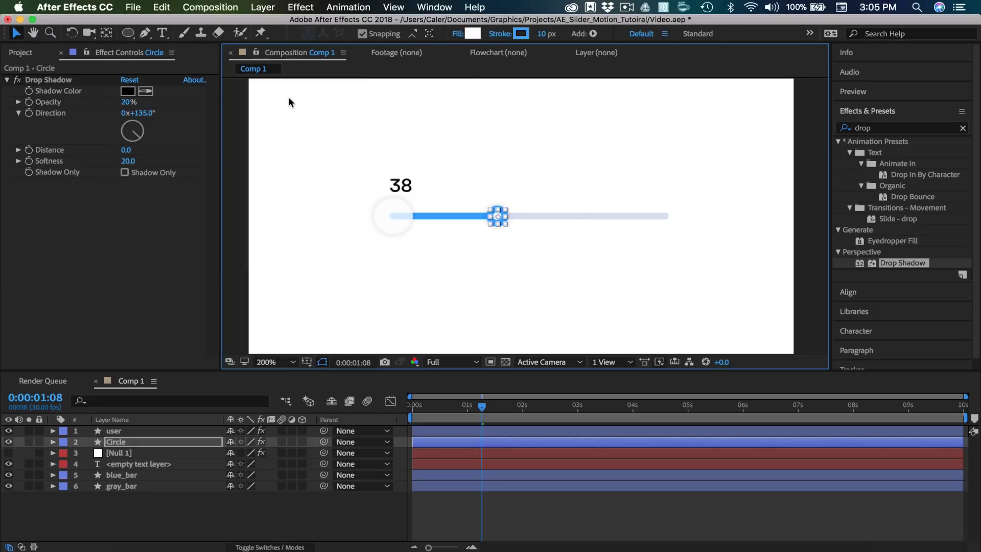
Give the knob a near-white F8F8F9 stroke with a 2 px width.
{"action": "left_click", "coordinate": [517, 35]}
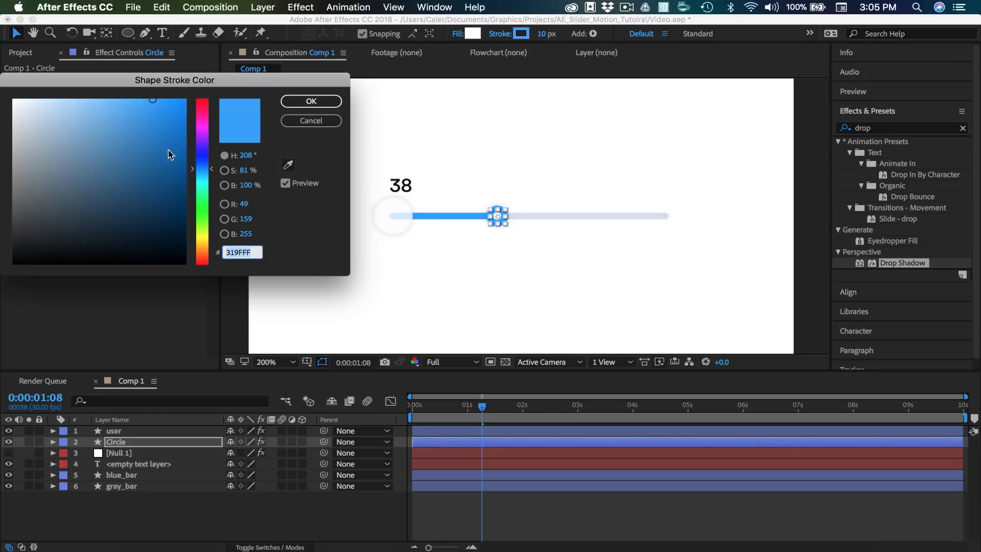
{"action": "mouse_move", "coordinate": [56, 137]}
{"action": "left_mouse_down"}
{"action": "mouse_move", "coordinate": [16, 121]}
{"action": "mouse_move", "coordinate": [7, 105]}
{"action": "left_mouse_up"}
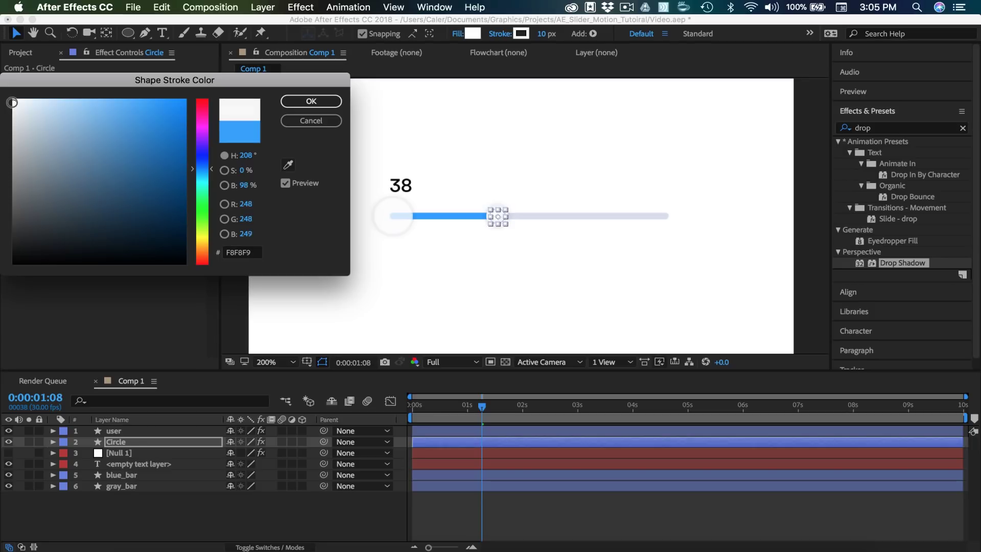
{"action": "left_click", "coordinate": [311, 101]}
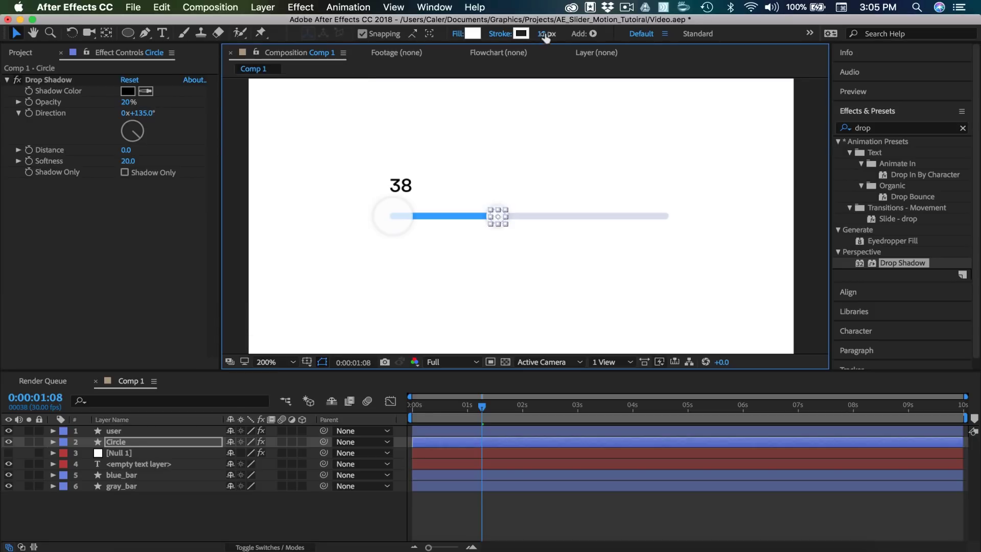
{"action": "left_click", "coordinate": [546, 33]}
{"action": "type", "text": "2"}
{"action": "key", "text": "Return"}
{"action": "left_click", "coordinate": [598, 114]}
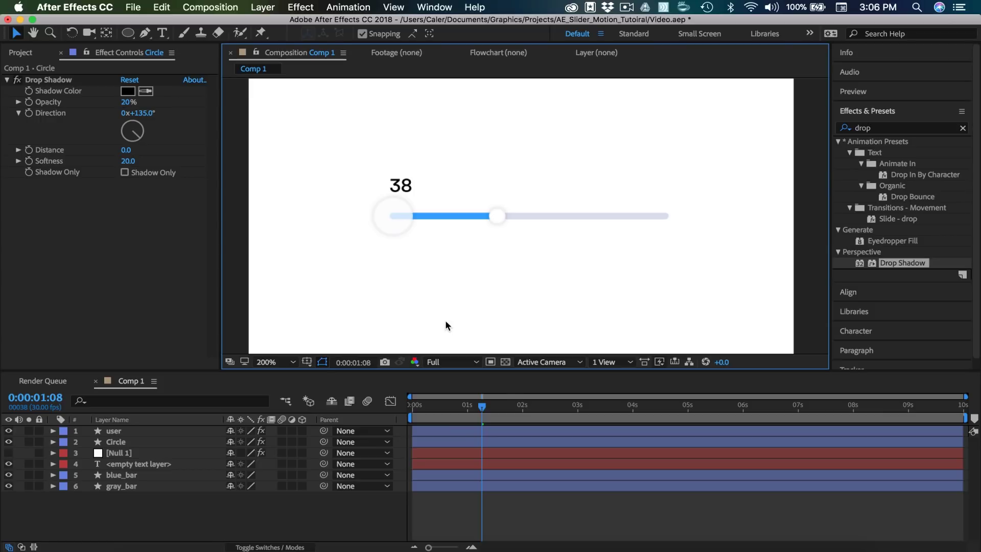
At 0:00, parent the user layer to 2. Circle, then scrub to confirm it follows the knob.
{"action": "left_click_drag", "start_coordinate": [485, 412], "coordinate": [399, 407]}
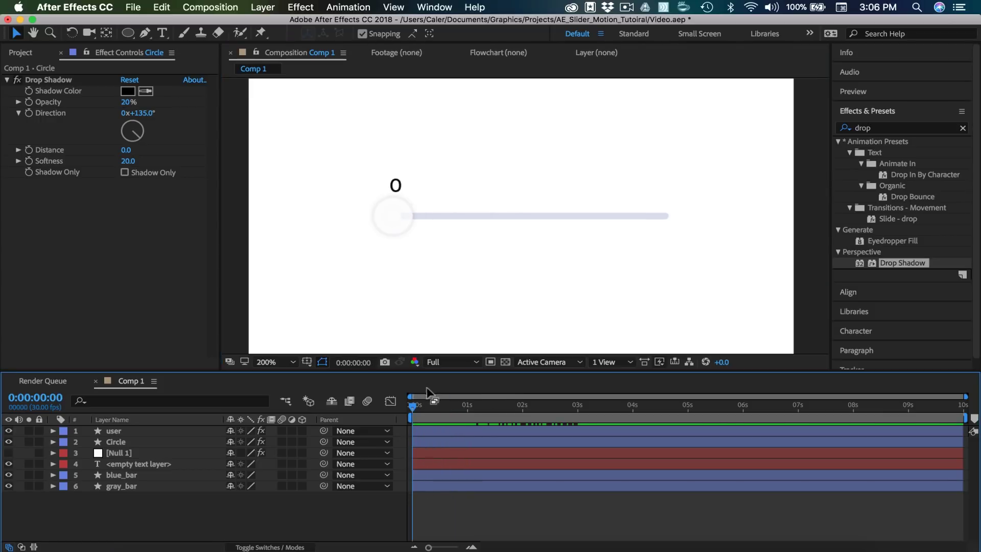
{"action": "left_click", "coordinate": [345, 430]}
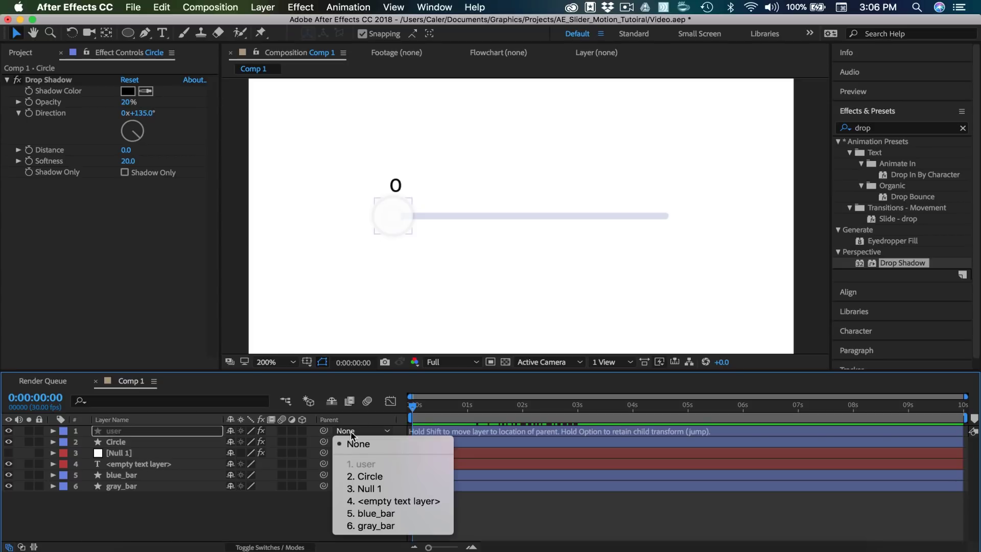
{"action": "left_click", "coordinate": [369, 478]}
{"action": "left_click_drag", "start_coordinate": [415, 406], "coordinate": [468, 418]}
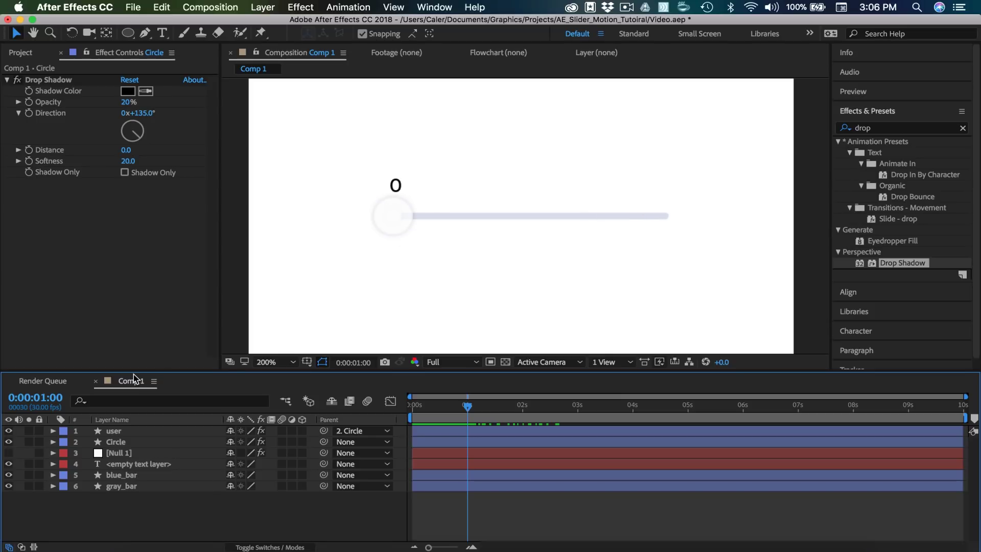
Keyframe the user layer's opacity at 80% at 1:00 and 0% at 0:25 to fade in.
{"action": "left_click", "coordinate": [110, 432]}
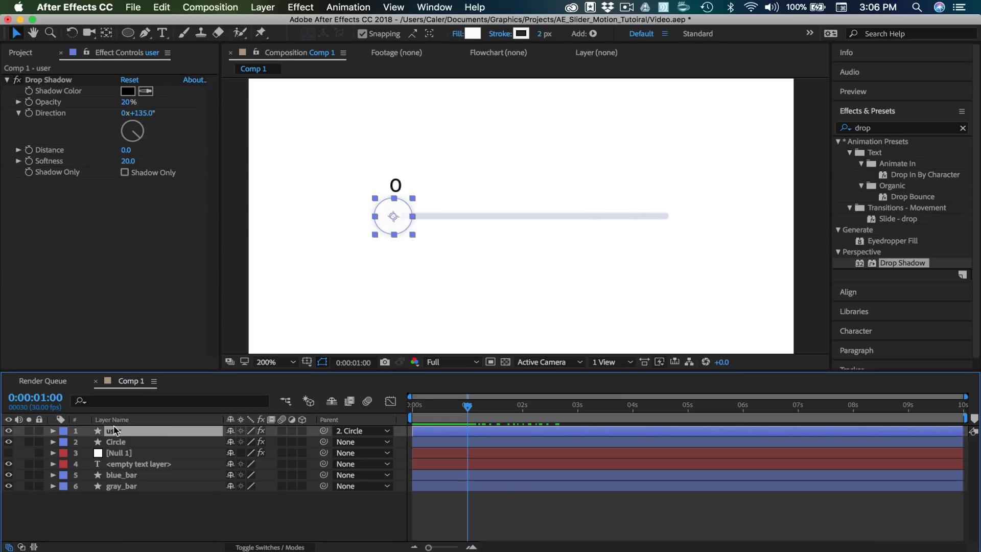
{"action": "key", "text": "t"}
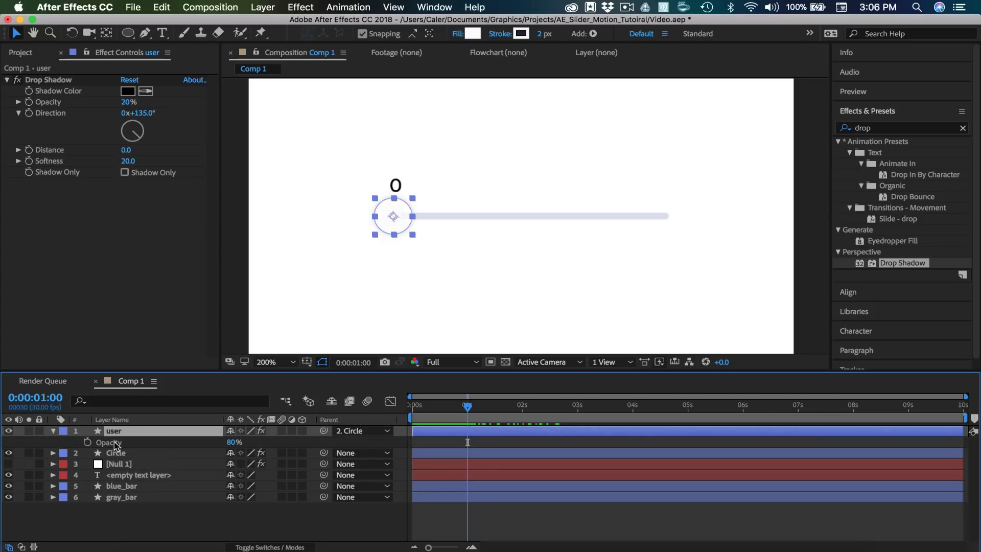
{"action": "left_click", "coordinate": [88, 442]}
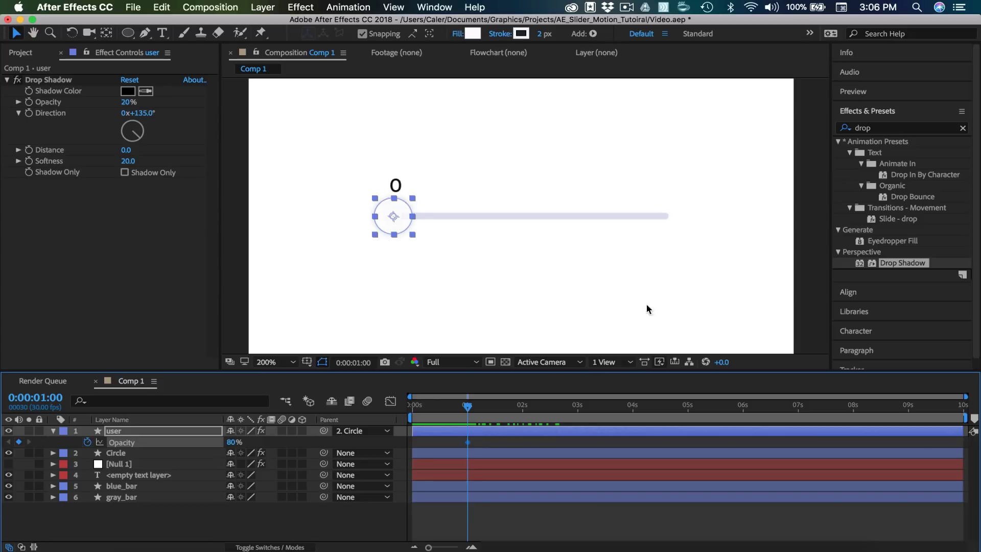
{"action": "left_click", "coordinate": [889, 90]}
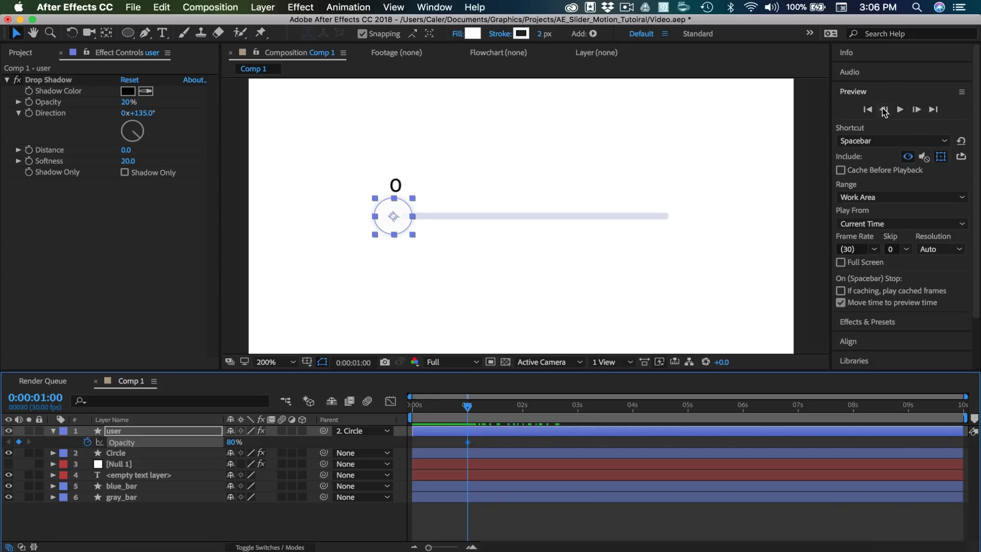
{"action": "left_click", "coordinate": [884, 110]}
{"action": "left_click", "coordinate": [885, 111]}
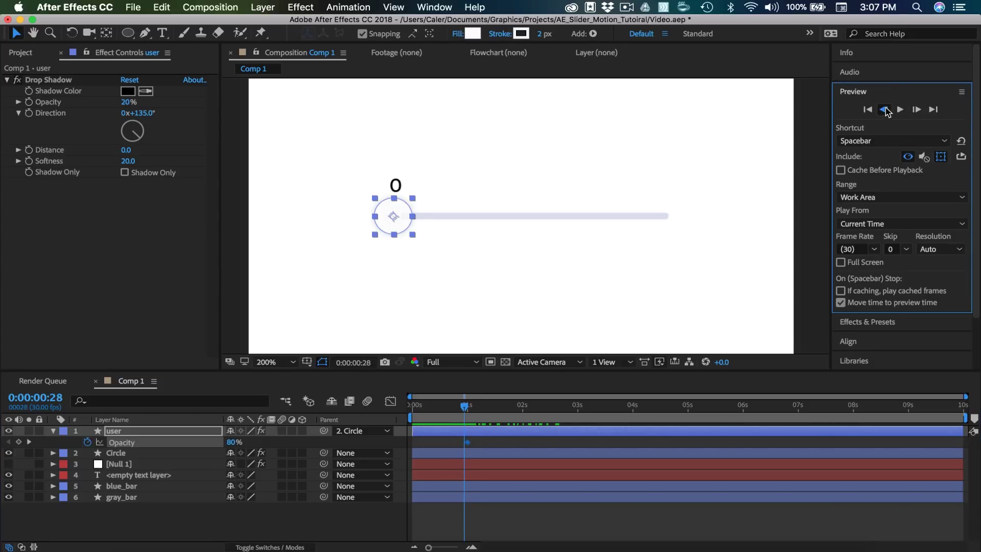
{"action": "left_click", "coordinate": [884, 110]}
{"action": "left_click", "coordinate": [883, 110]}
{"action": "left_click", "coordinate": [884, 110]}
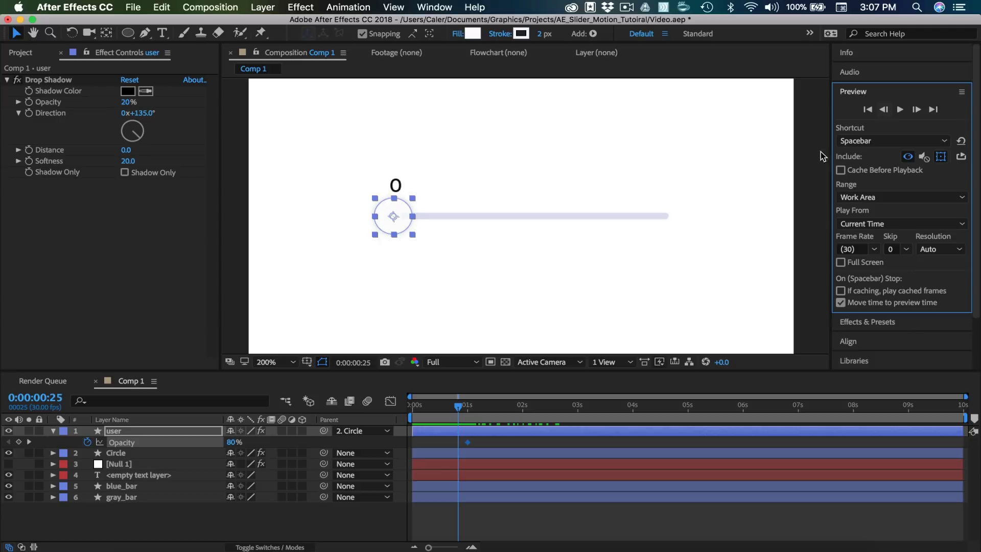
{"action": "left_click", "coordinate": [232, 442]}
{"action": "type", "text": "0"}
{"action": "key", "text": "Return"}
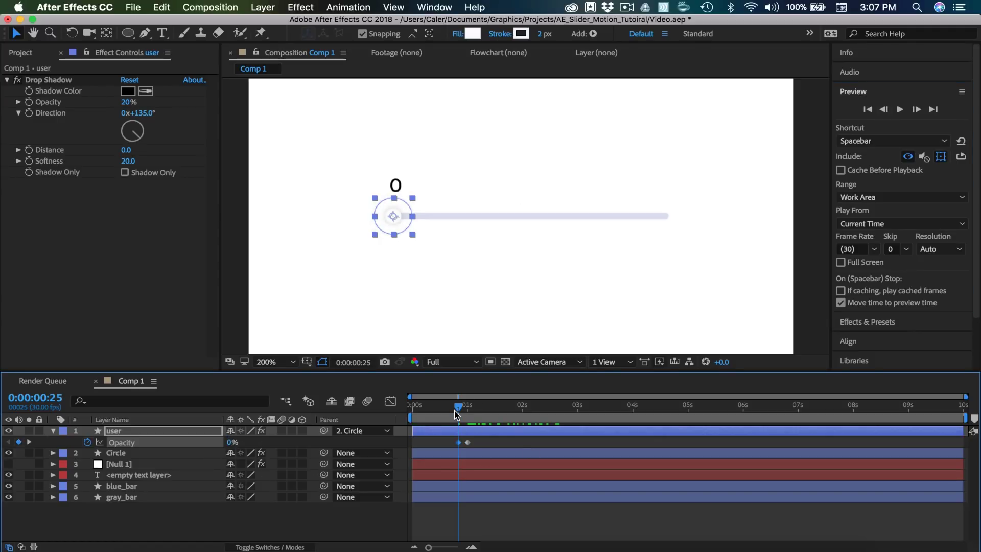
Add an 80% opacity keyframe at 3:00 and 0% at 3:05 to fade out.
{"action": "left_click_drag", "start_coordinate": [456, 413], "coordinate": [576, 428]}
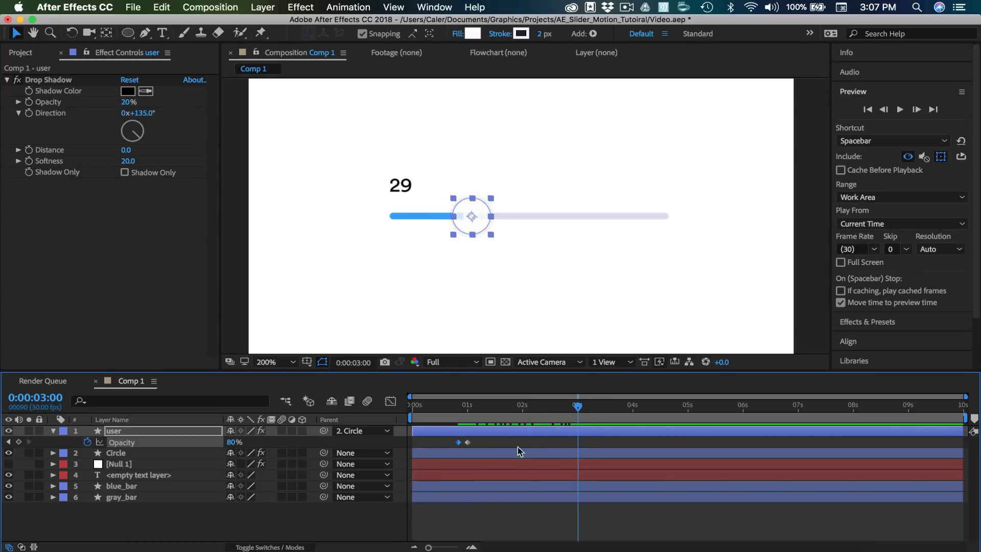
{"action": "left_click", "coordinate": [19, 442]}
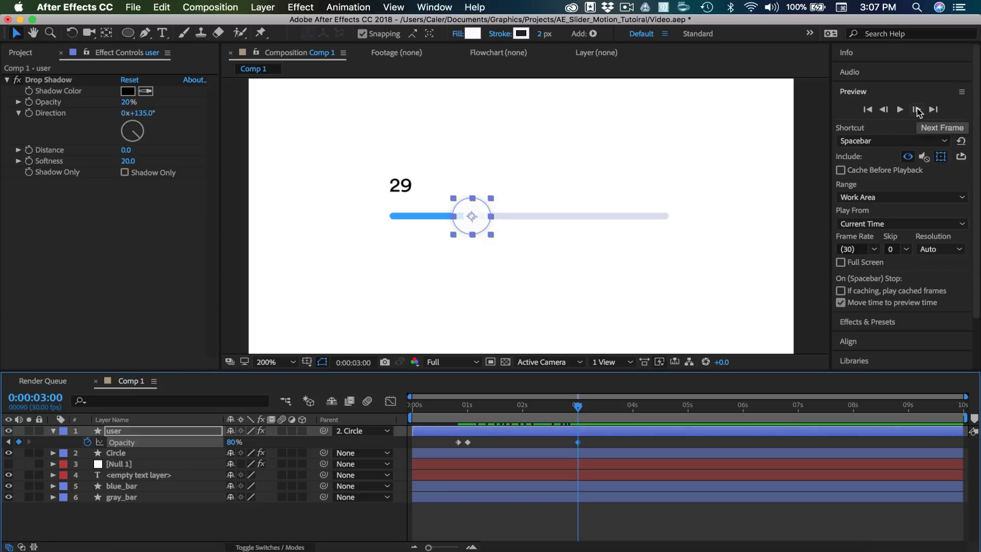
{"action": "left_click", "coordinate": [917, 110]}
{"action": "left_click", "coordinate": [917, 110]}
{"action": "left_click", "coordinate": [917, 111]}
{"action": "left_click", "coordinate": [917, 110]}
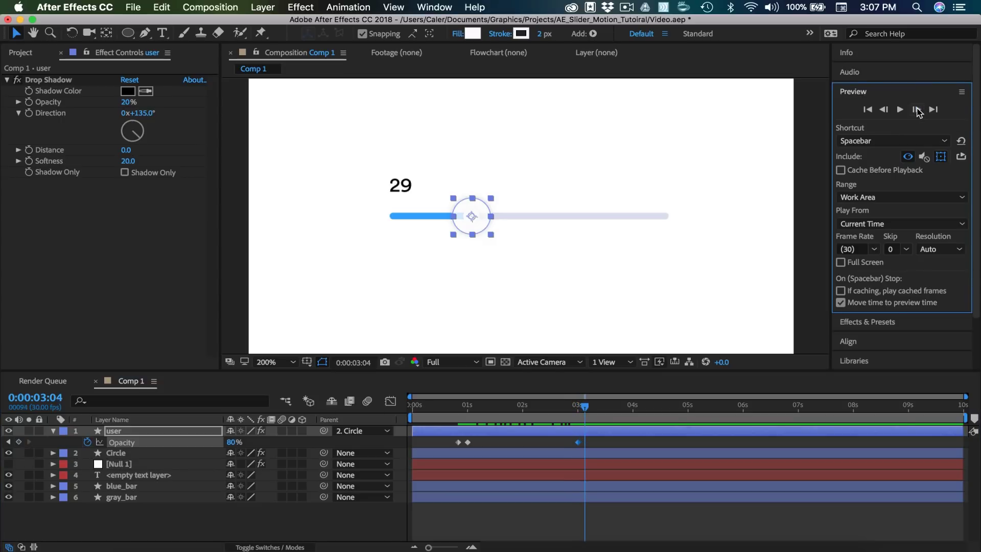
{"action": "left_click", "coordinate": [917, 111]}
{"action": "left_click", "coordinate": [234, 443]}
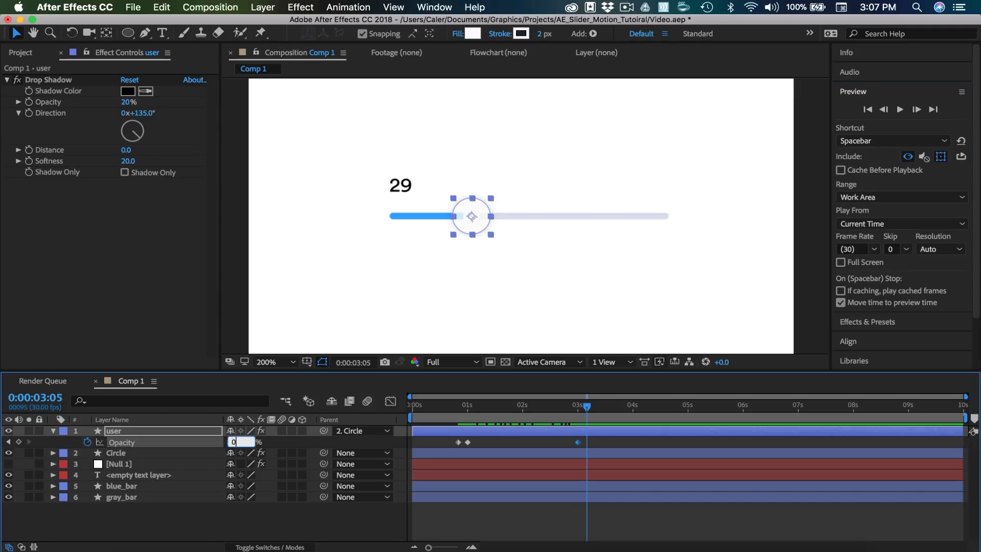
{"action": "type", "text": "0"}
{"action": "key", "text": "Return"}
{"action": "left_click", "coordinate": [52, 432]}
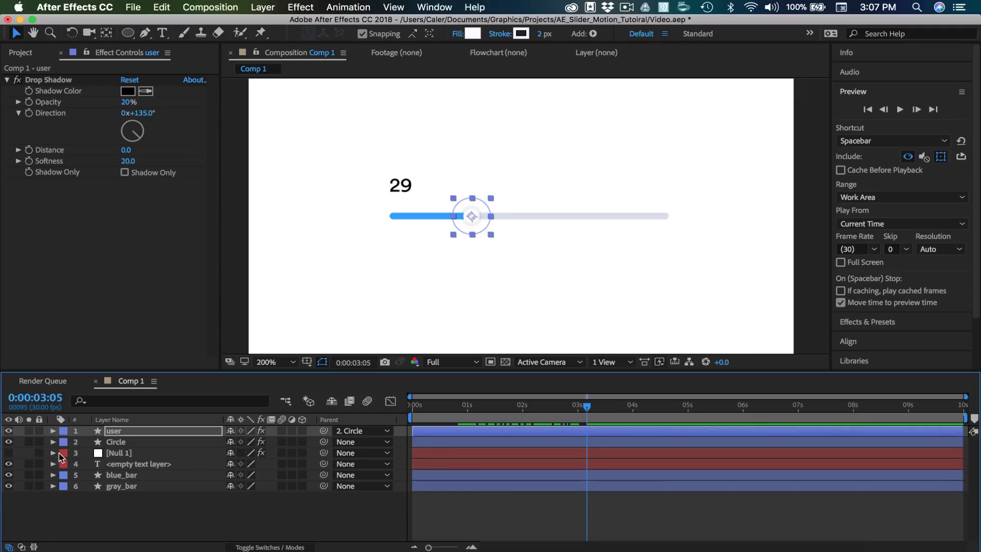
{"action": "left_click", "coordinate": [84, 512]}
{"action": "left_click_drag", "start_coordinate": [646, 412], "coordinate": [411, 416]}
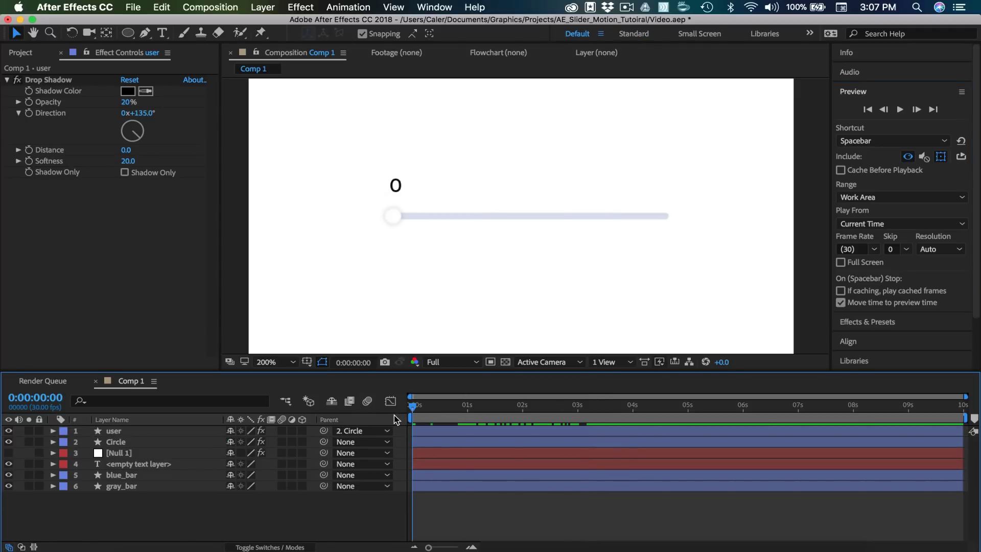
Preview the composition and replay the slider animation from the start.
{"action": "left_click", "coordinate": [900, 109]}
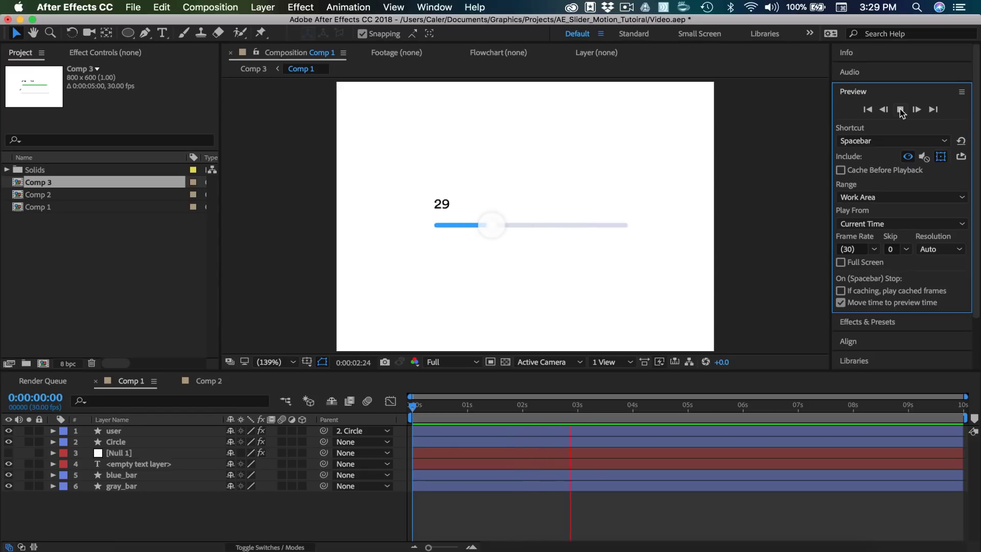
{"action": "left_click", "coordinate": [901, 110]}
{"action": "left_click", "coordinate": [900, 110]}
{"action": "left_click", "coordinate": [901, 110]}
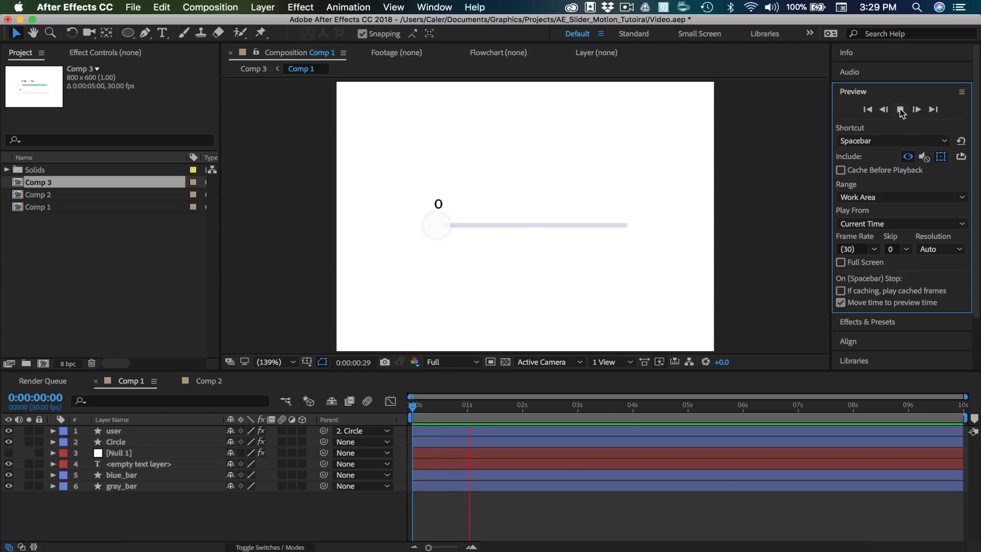